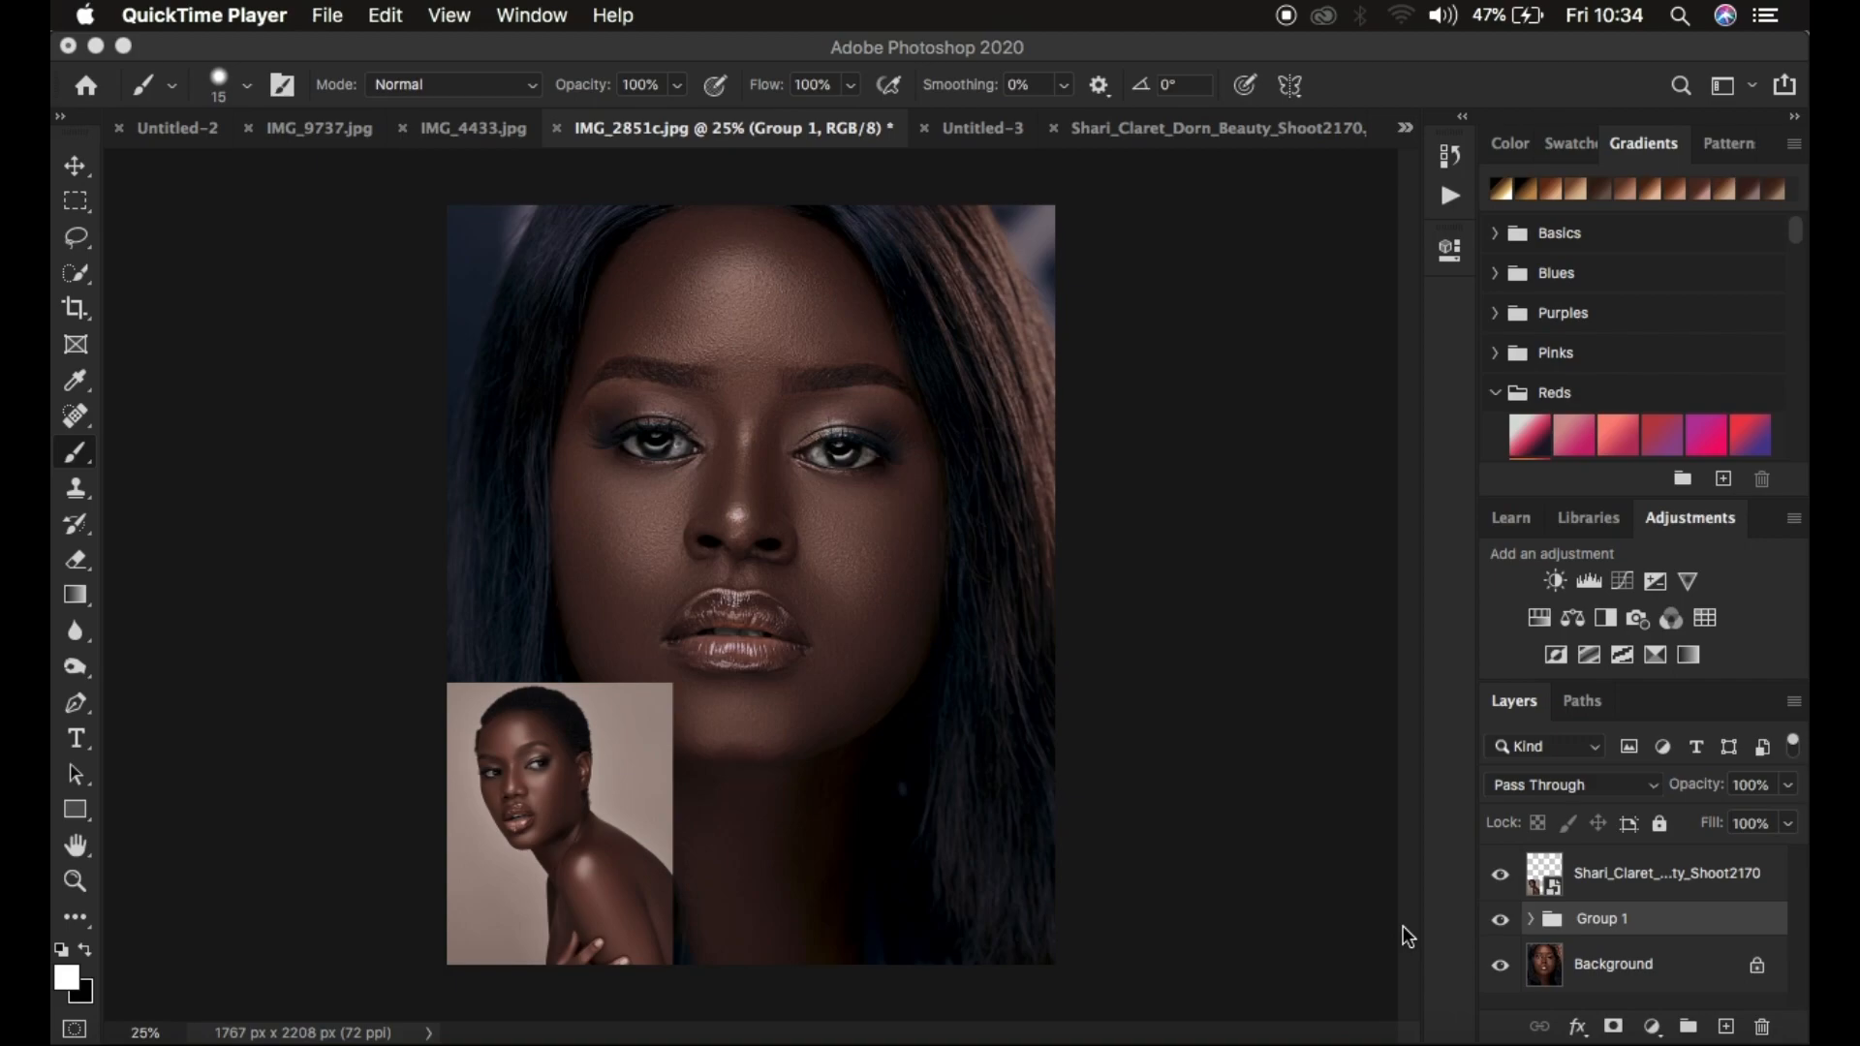
Step: Toggle the visibility of Group 1 to compare the portrait with and without the color grading
left_click(1501, 923)
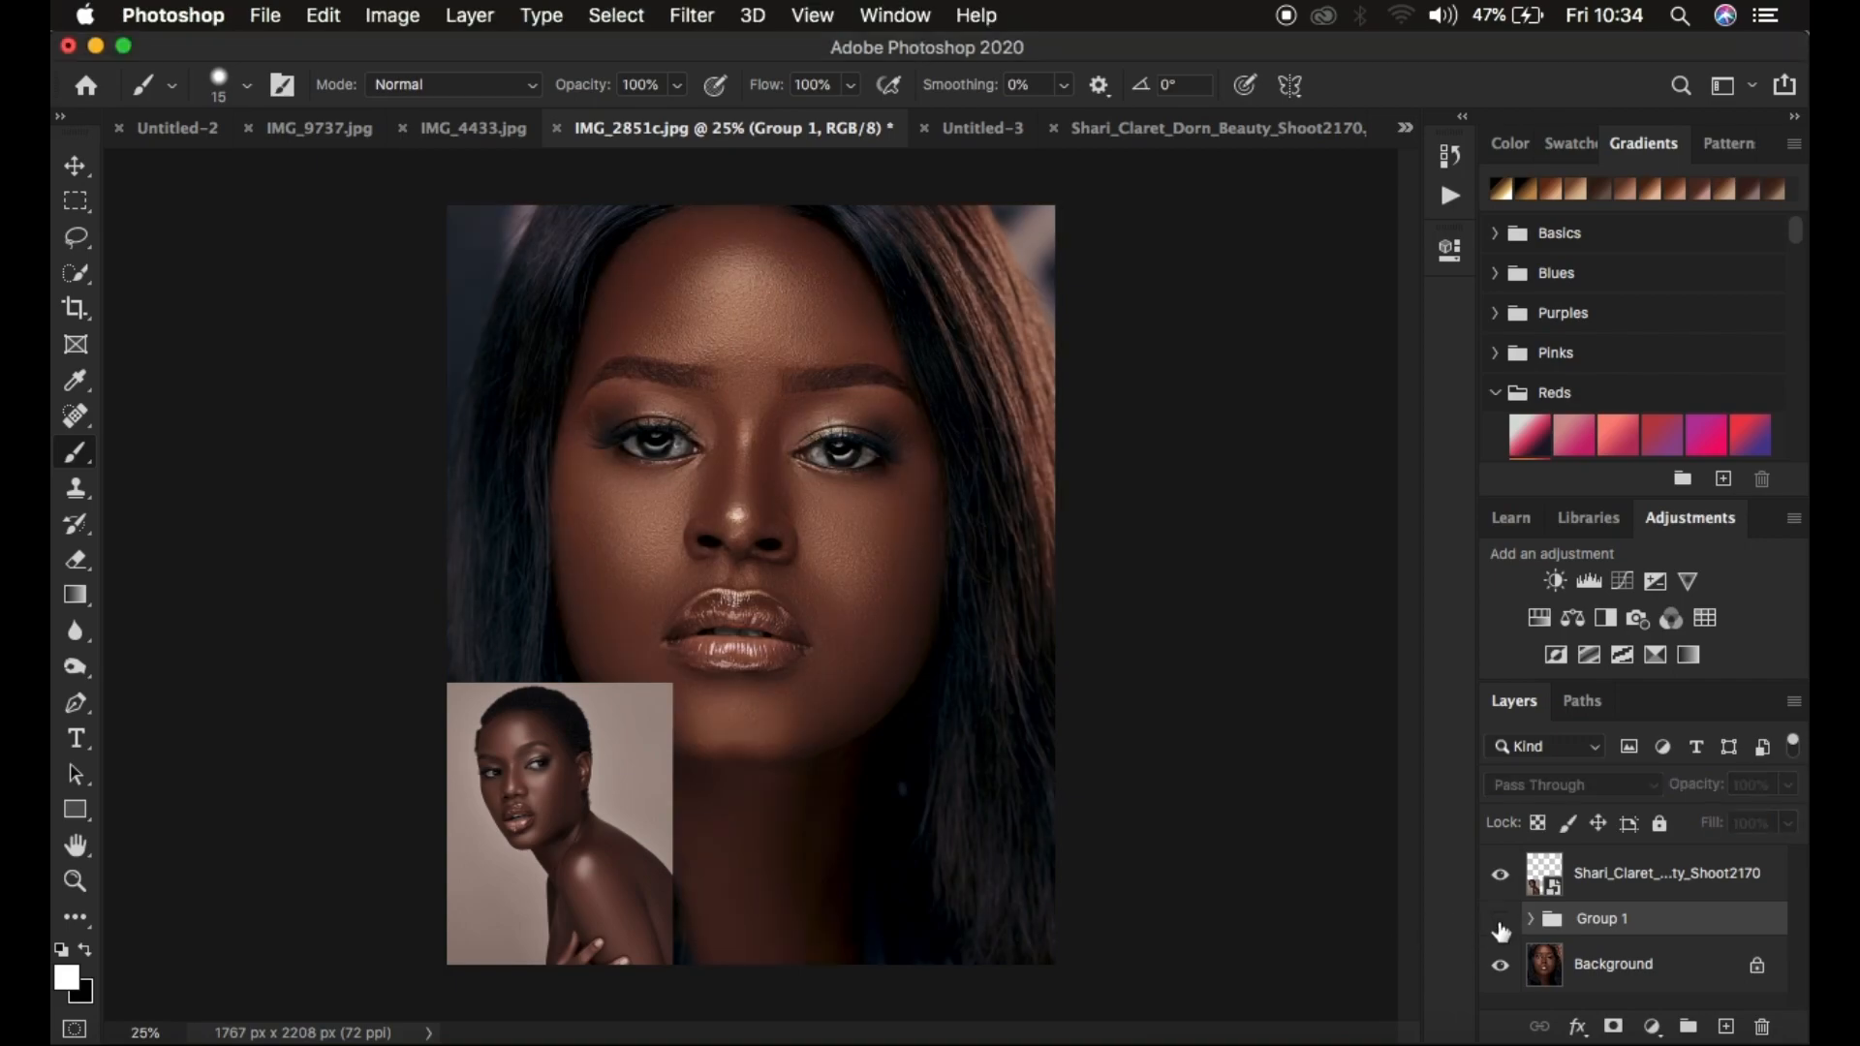
left_click(1501, 923)
left_click(1501, 923)
left_click(1501, 921)
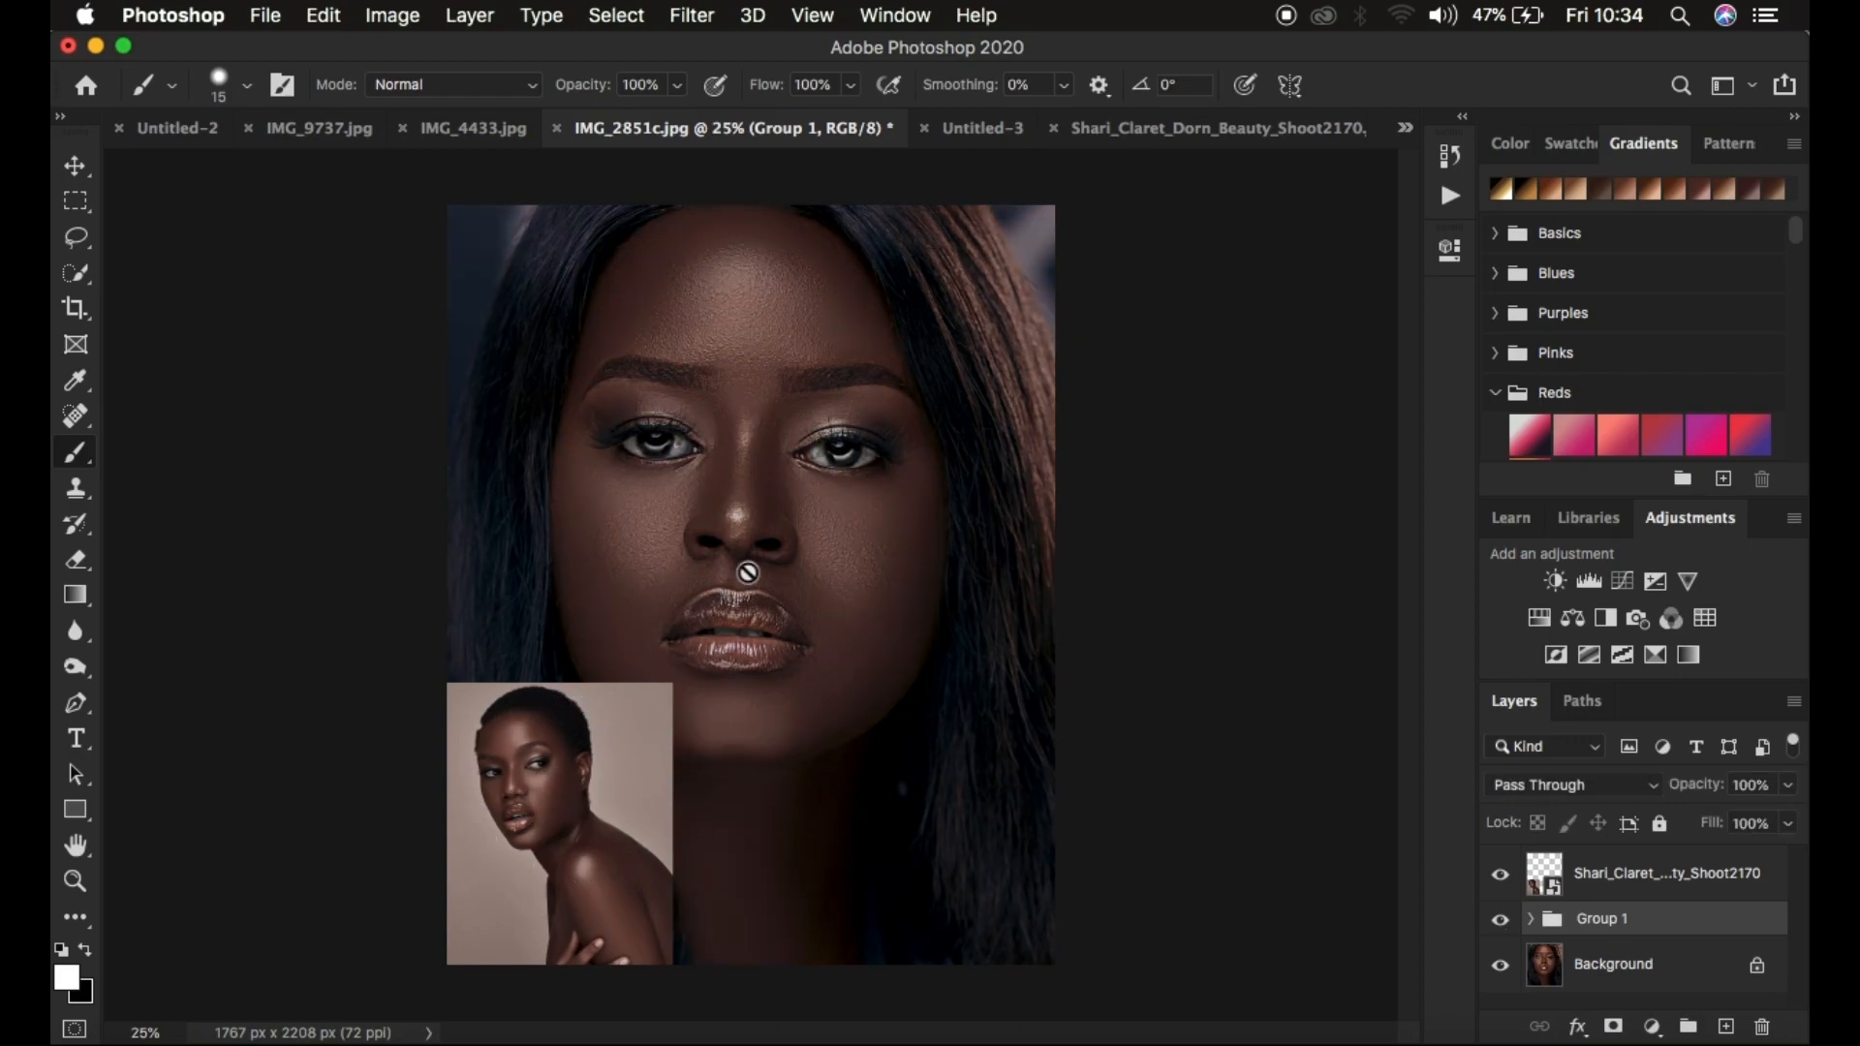
left_click(1501, 920)
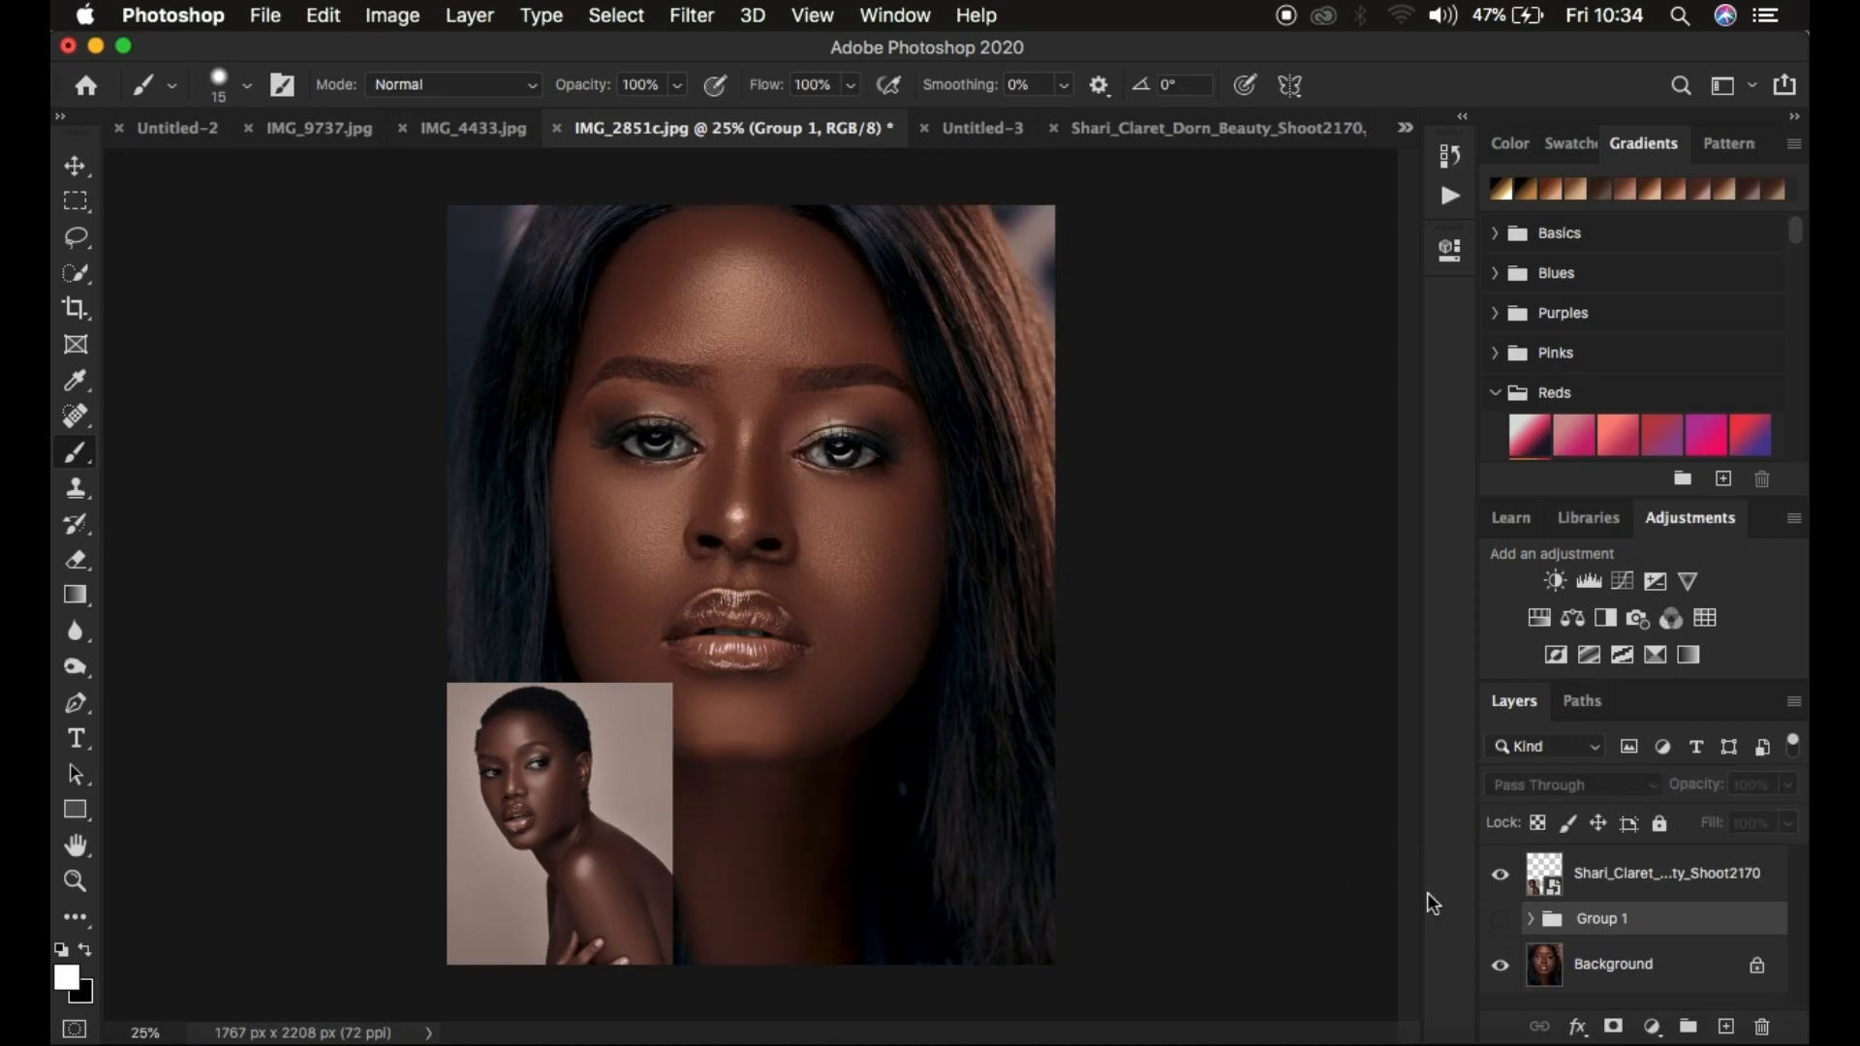
left_click(1501, 921)
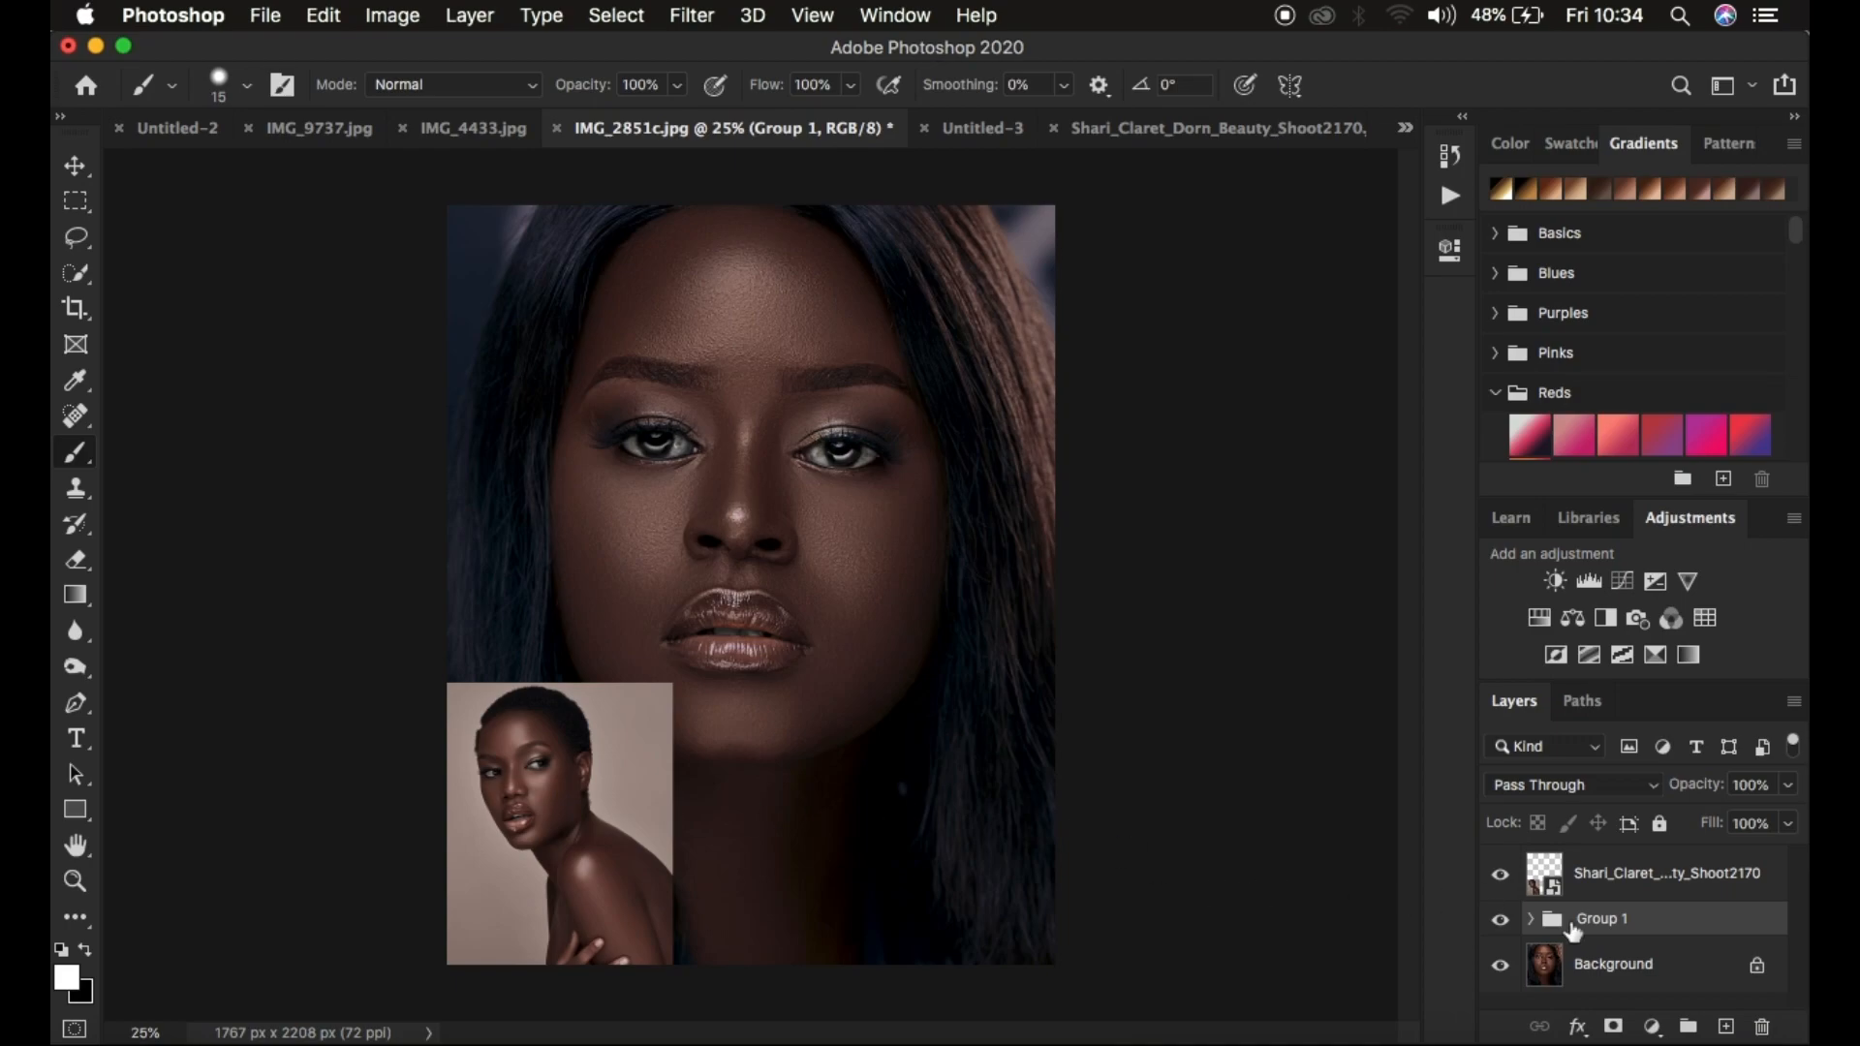
Step: Delete the inset reference photo layer and the Group 1 grading group
left_click(1684, 883)
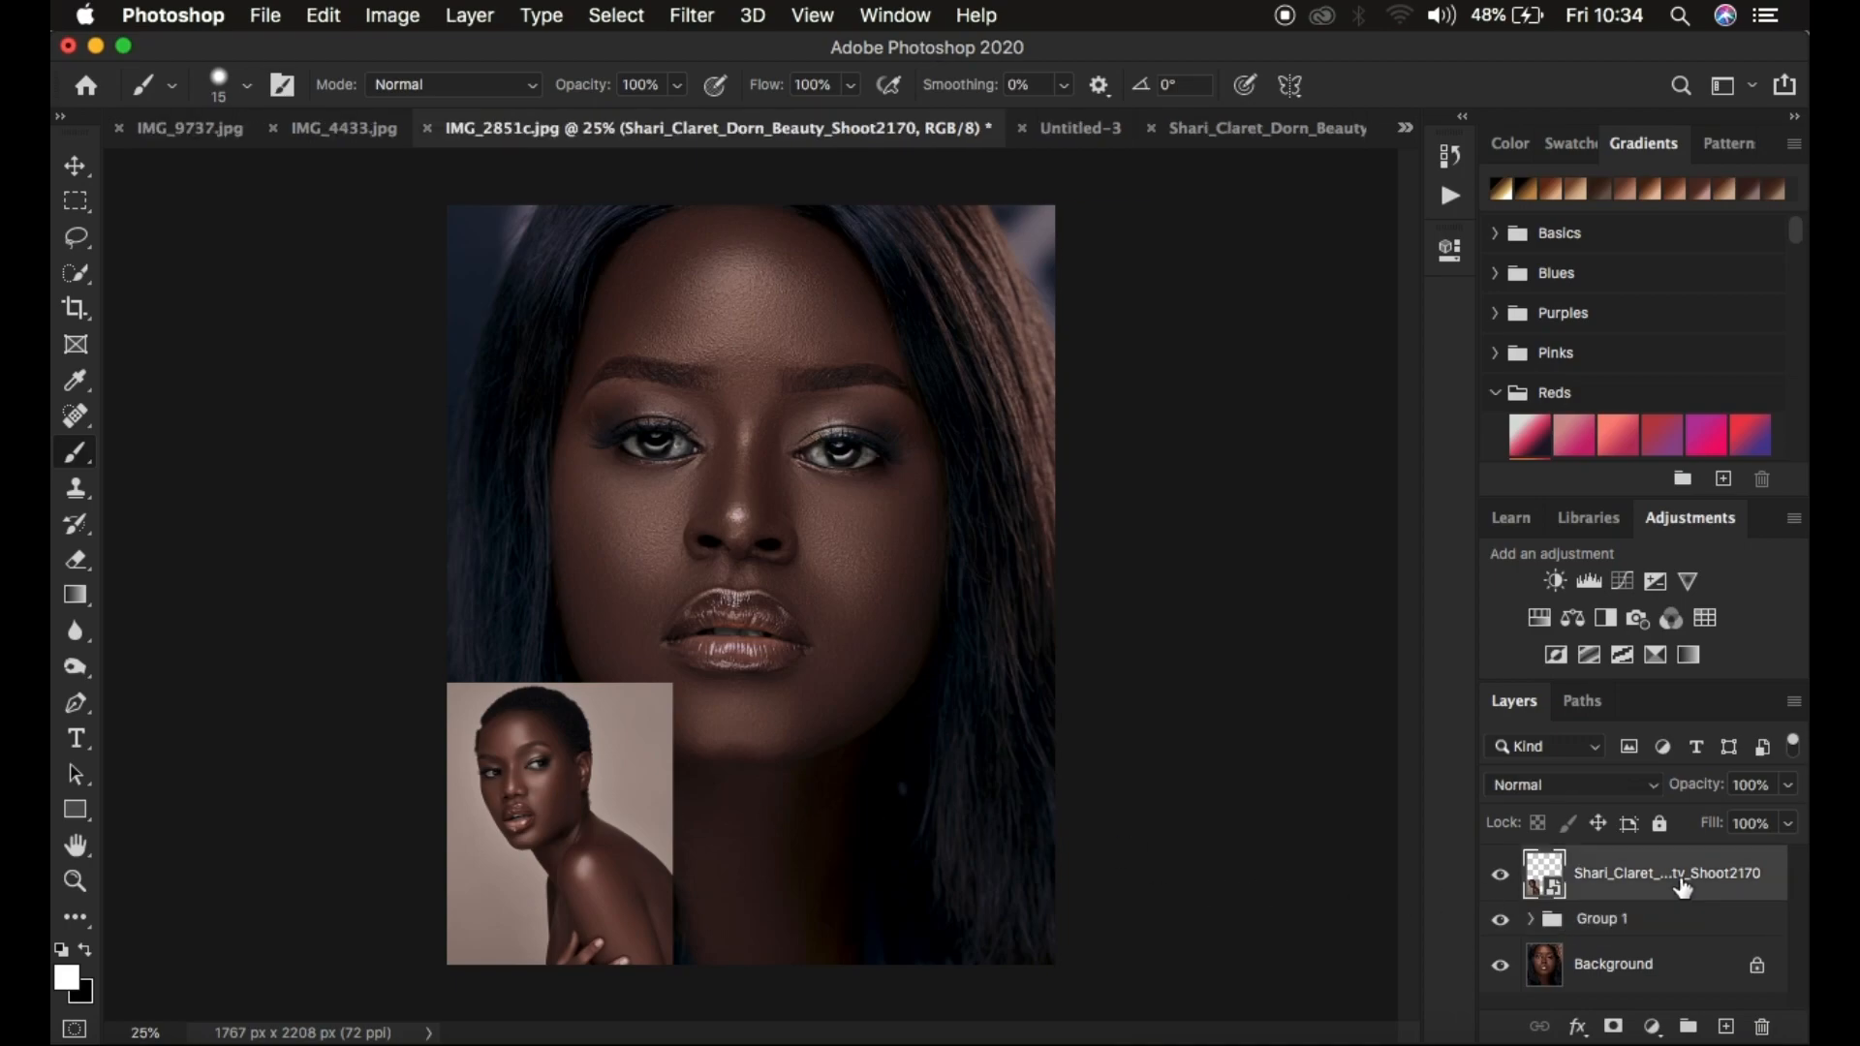
key("Delete")
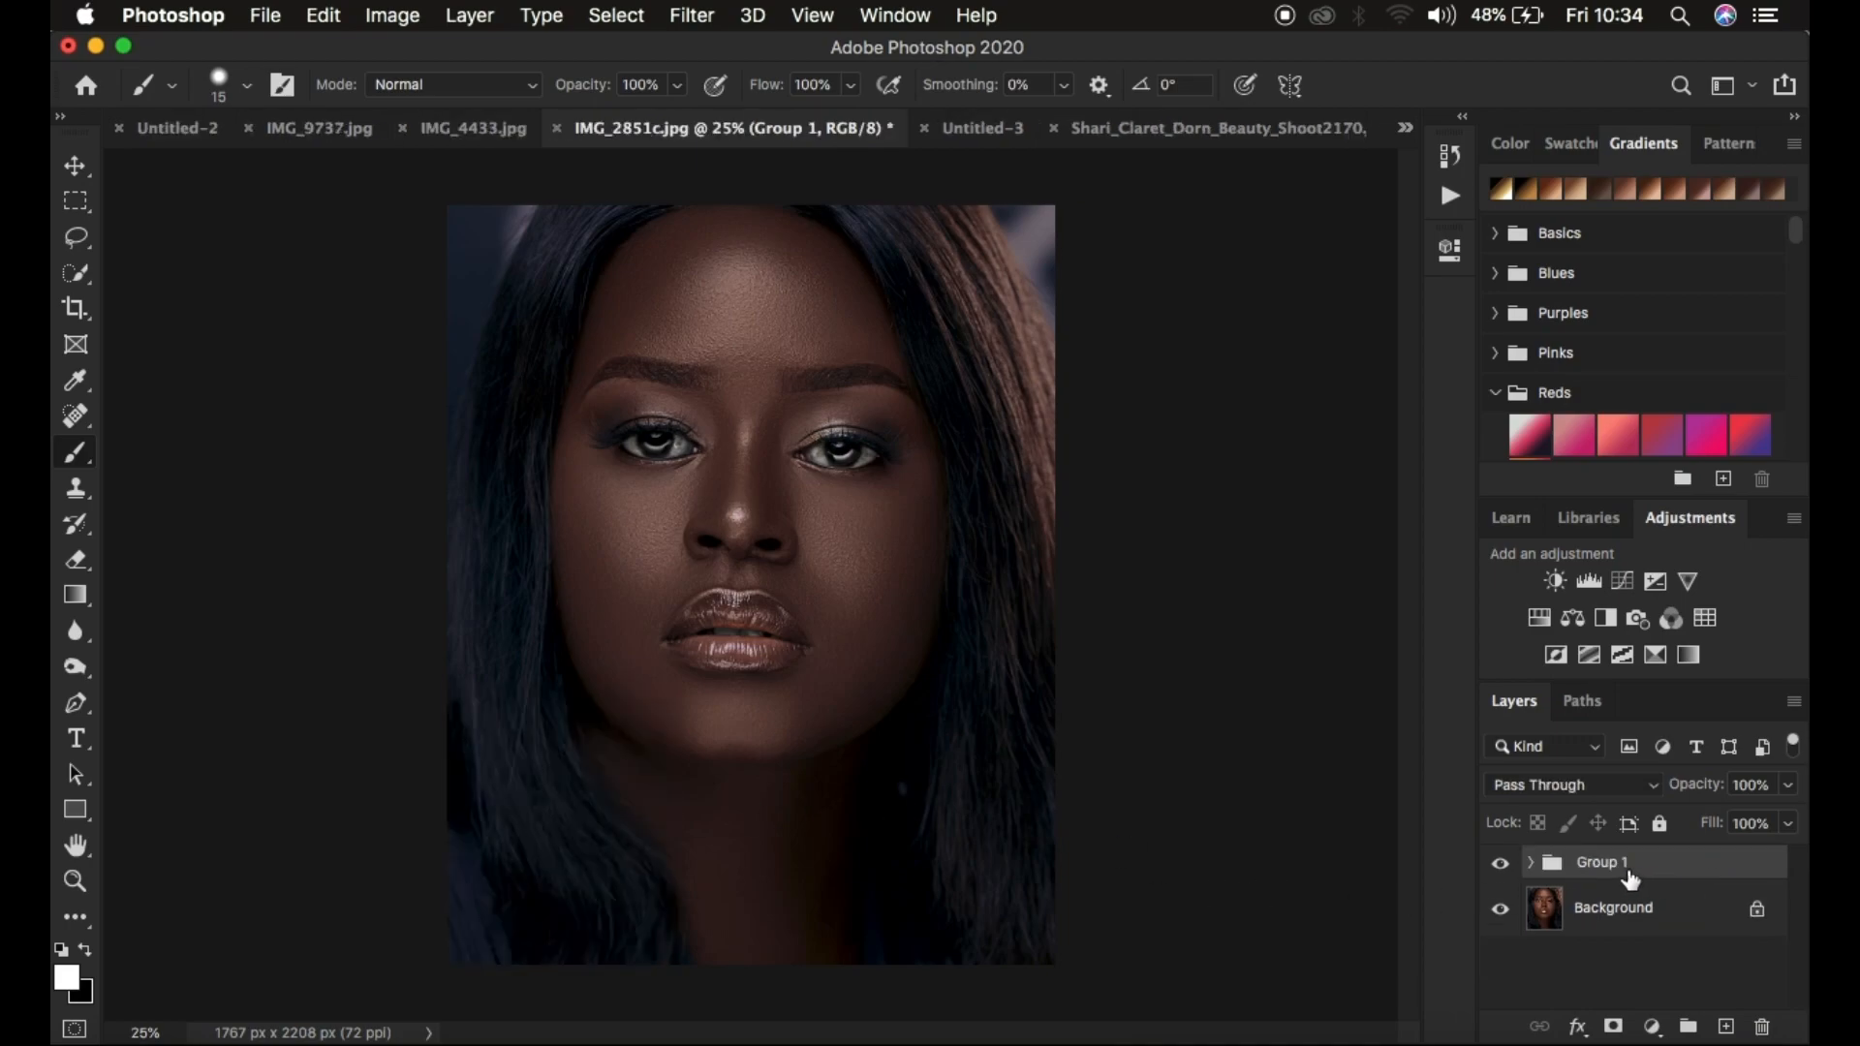
key("Delete")
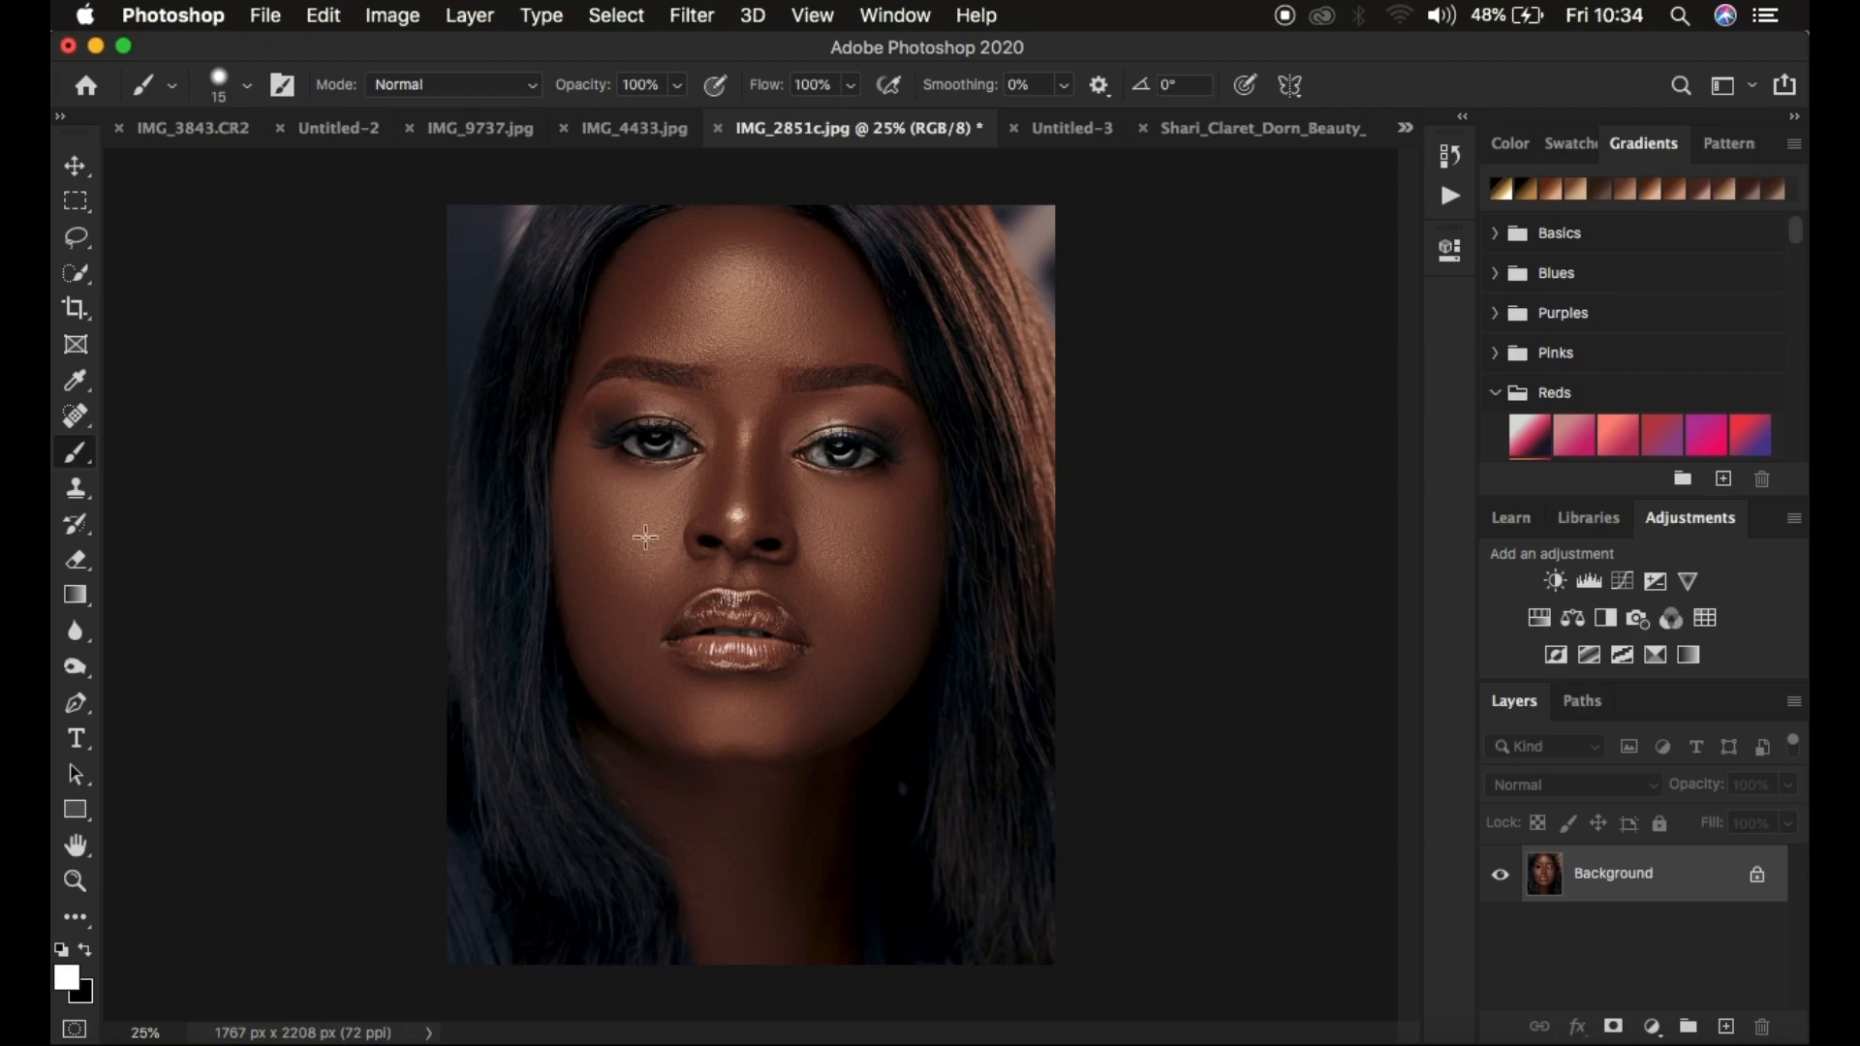
Step: Place the beauty-shoot reference JPEG from the Desktop folder into the IMG_2851c.jpg document
left_click(81, 240)
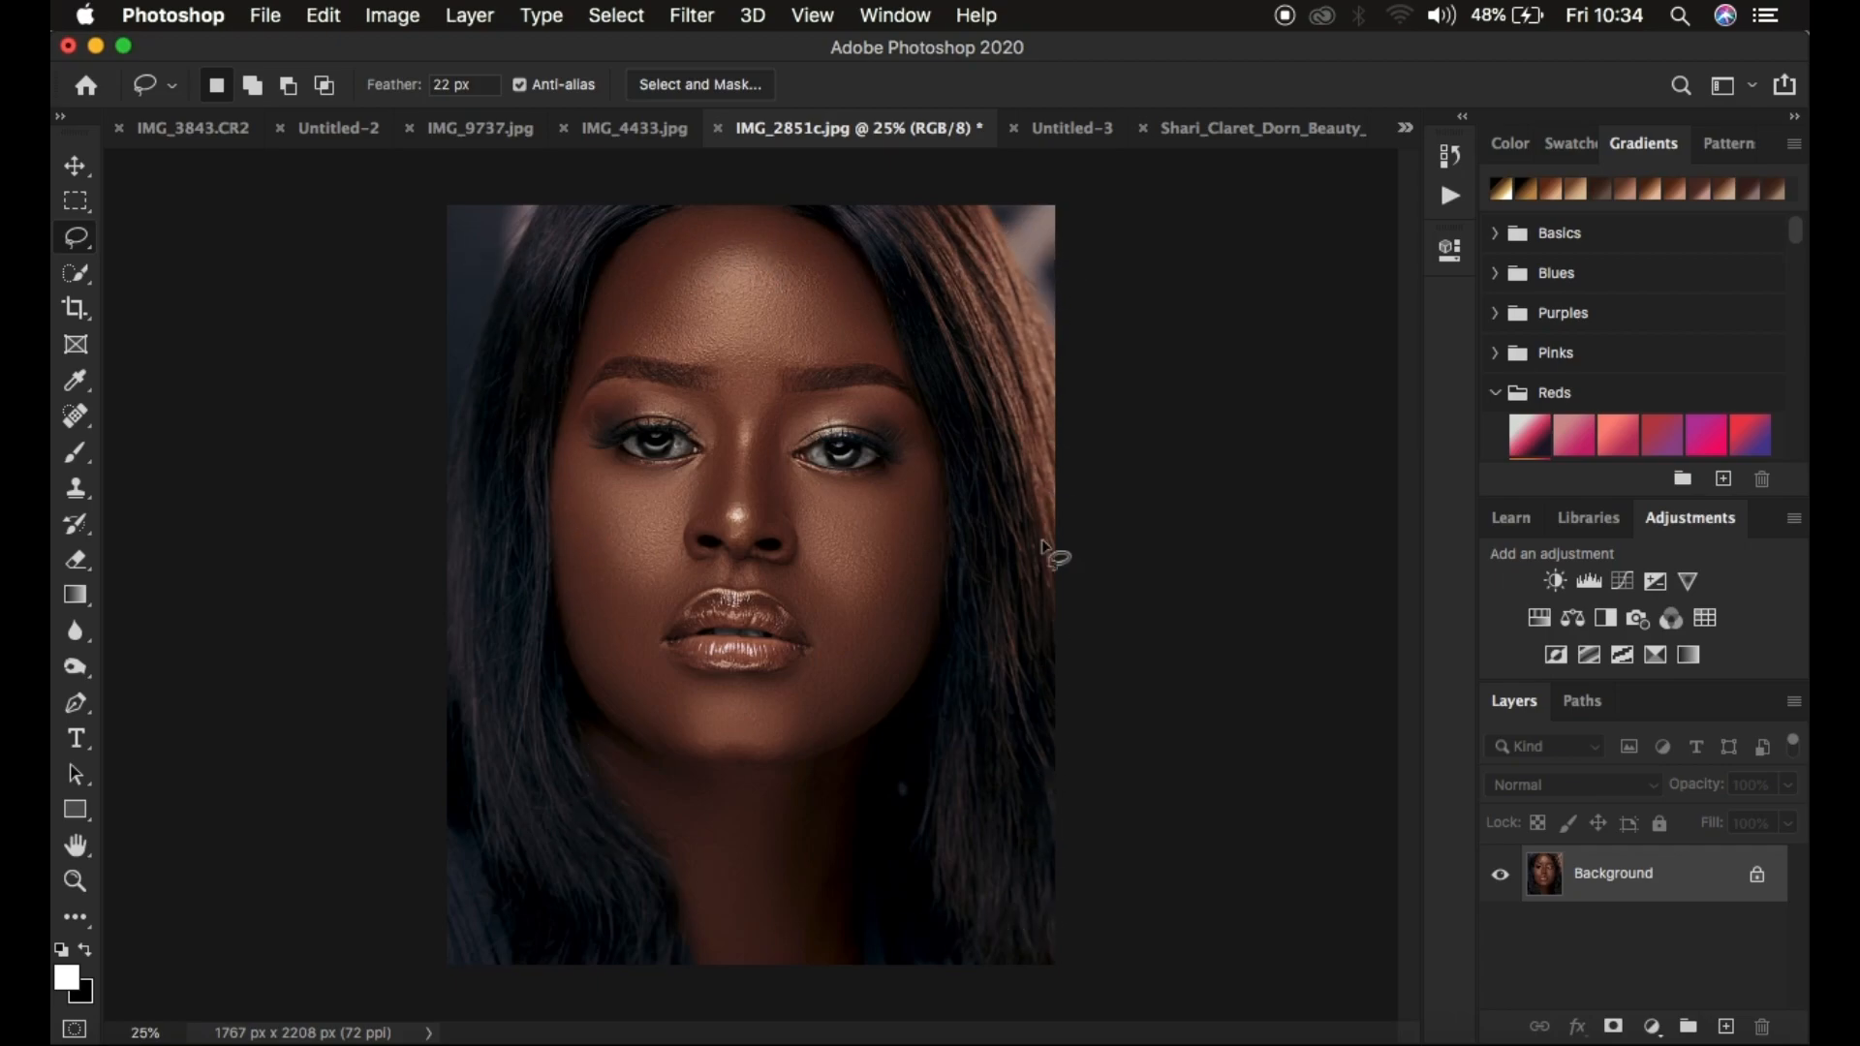
left_click(93, 1044)
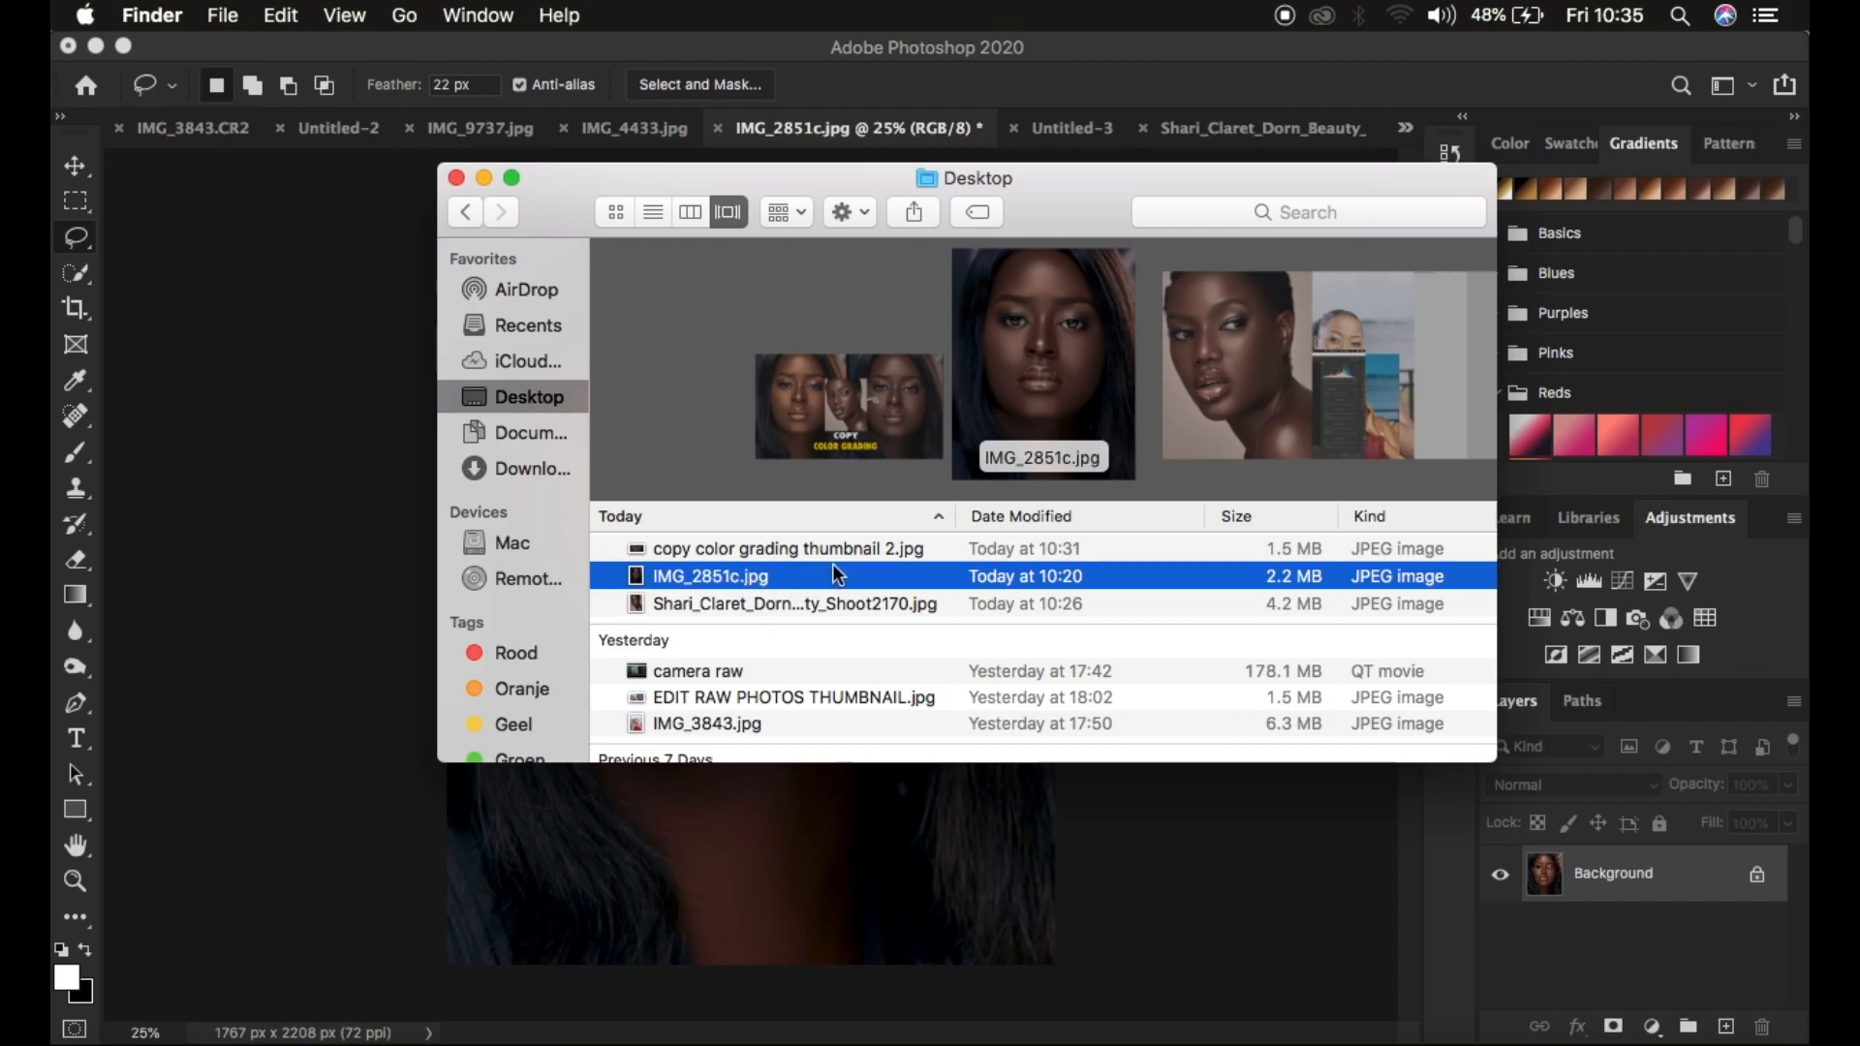
left_click(781, 608)
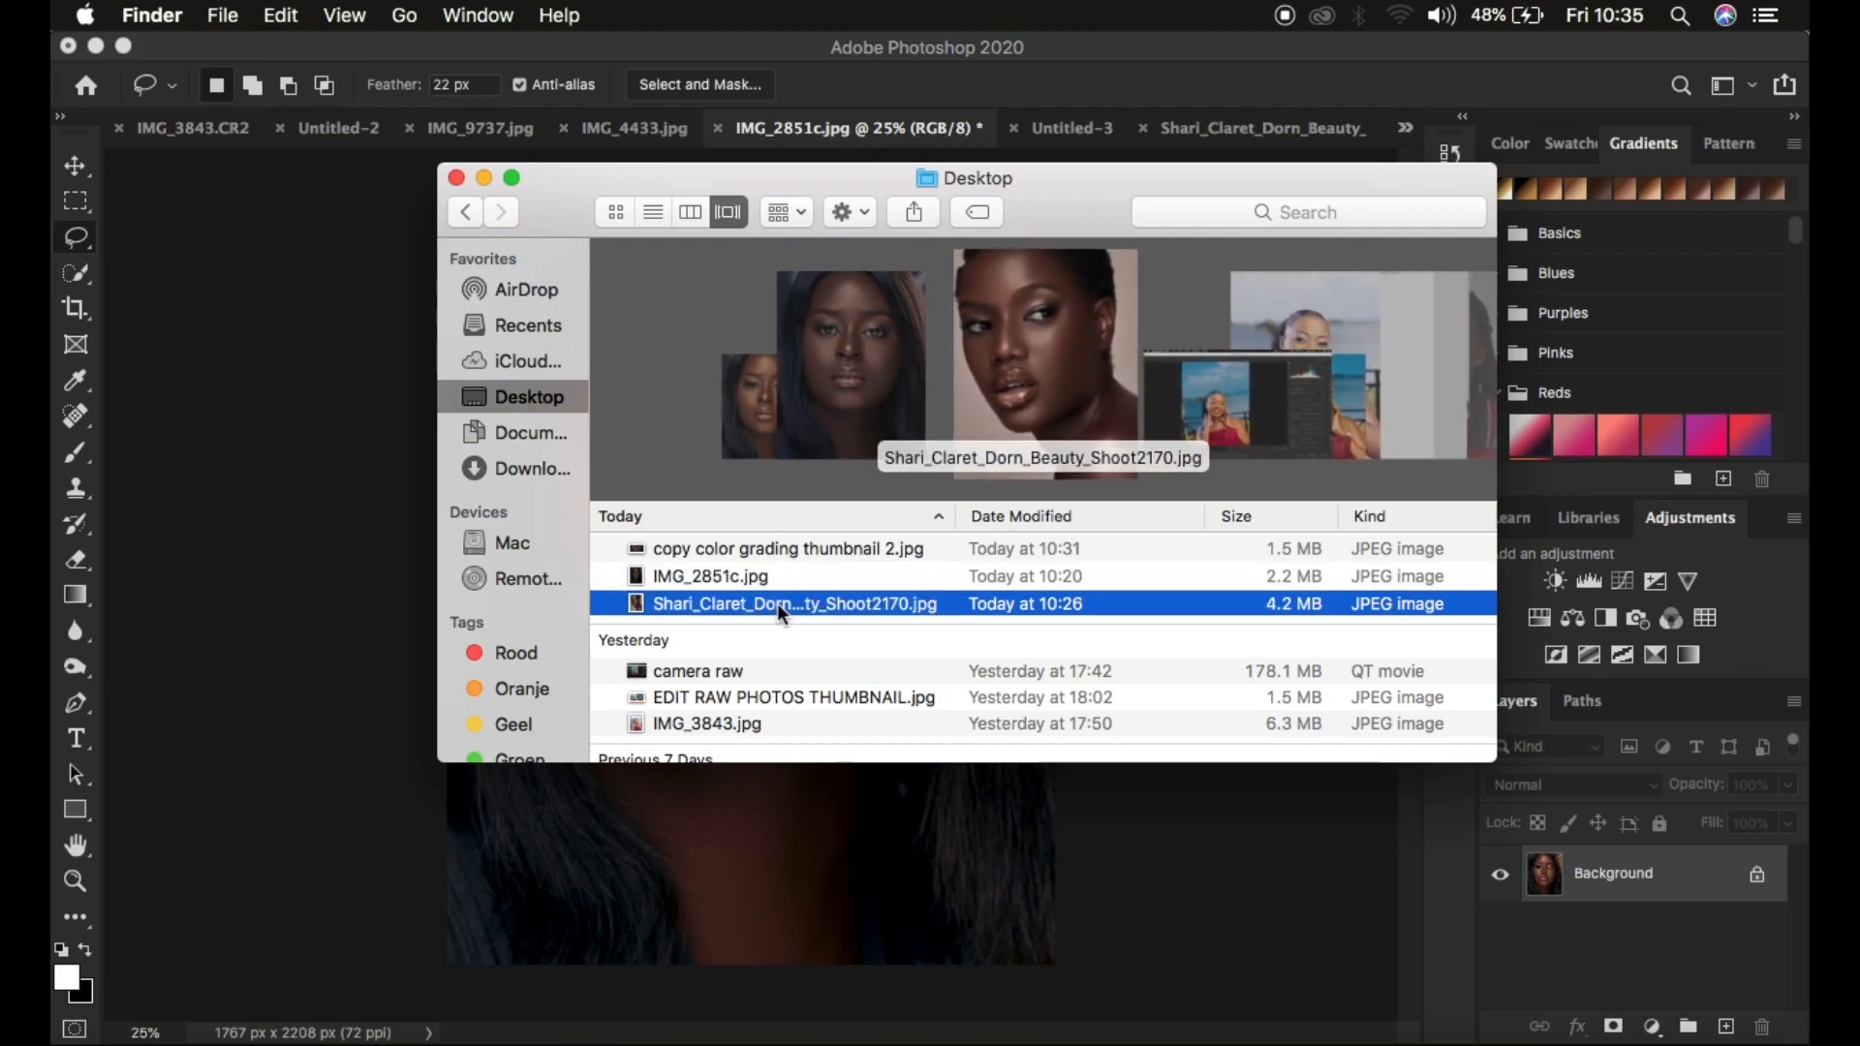
left_click_drag(781, 607, 536, 873)
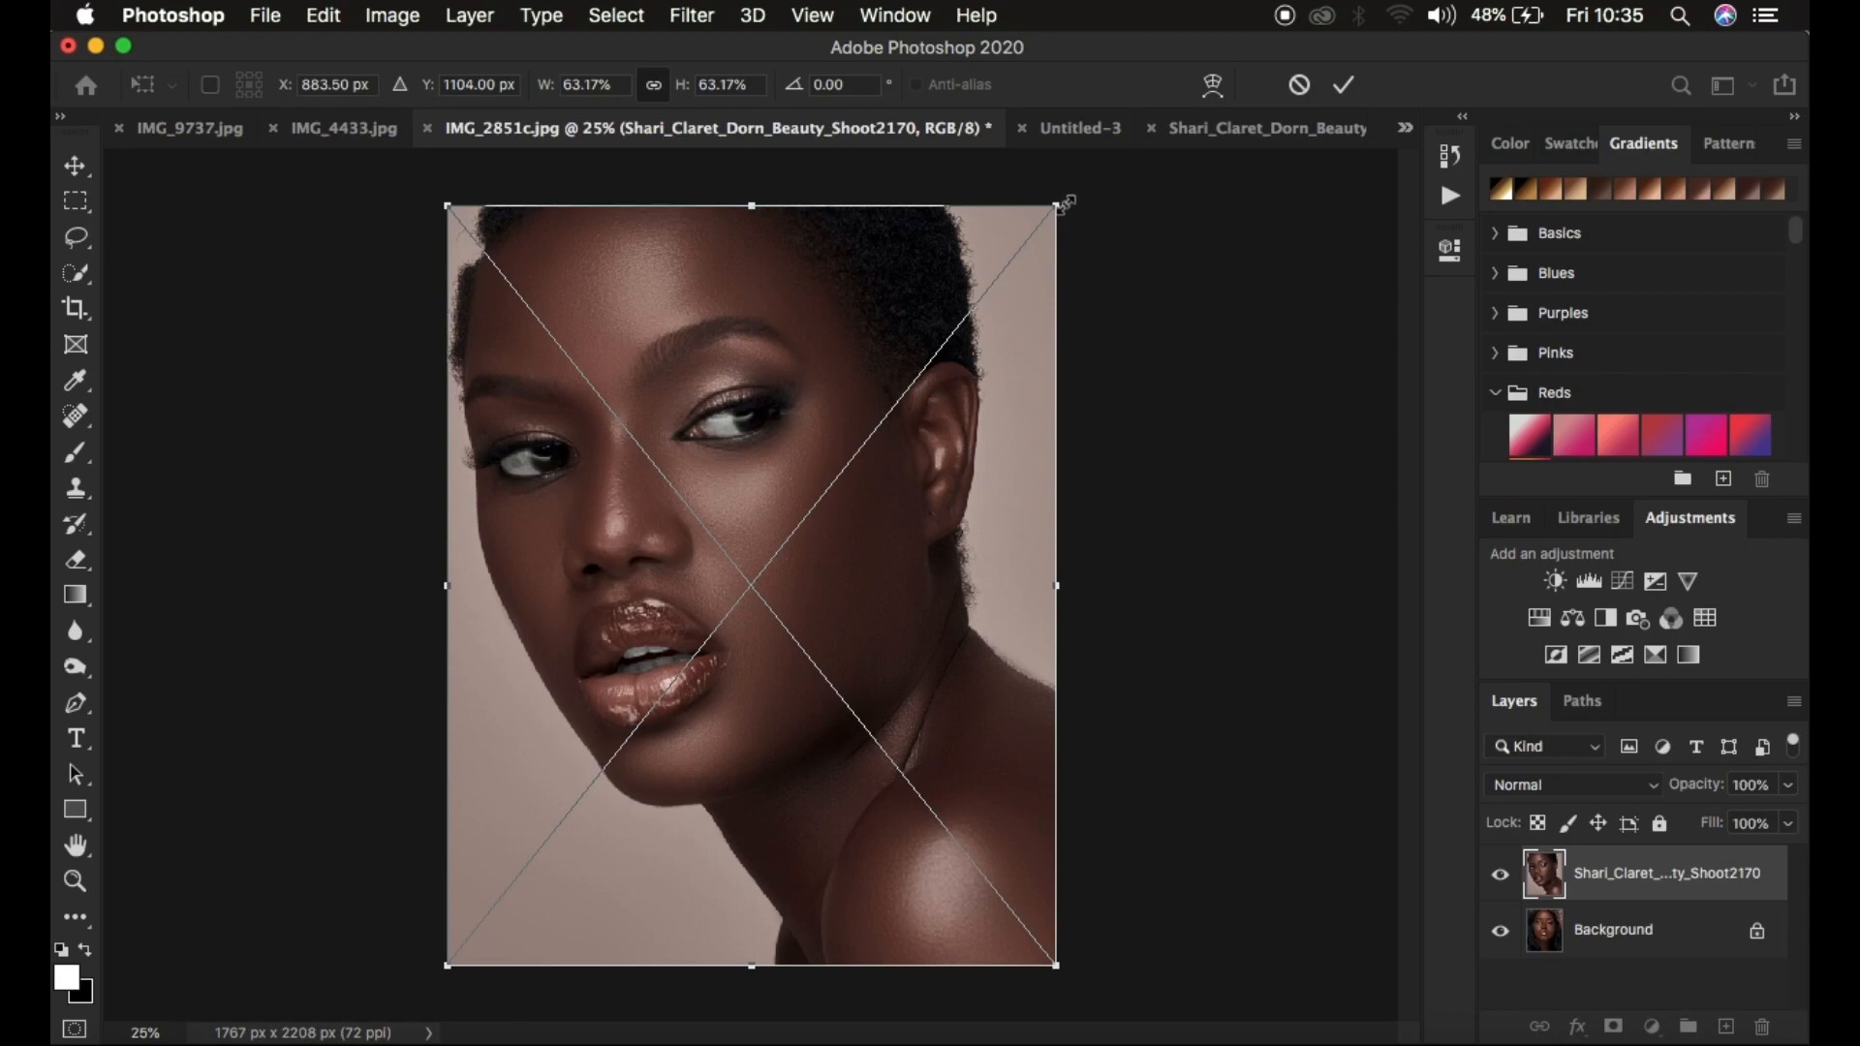
Step: Scale the placed reference photo to about 27.9% and position it over the lower-left corner of the portrait
left_click_drag(1058, 205, 881, 399)
left_click_drag(684, 583, 584, 734)
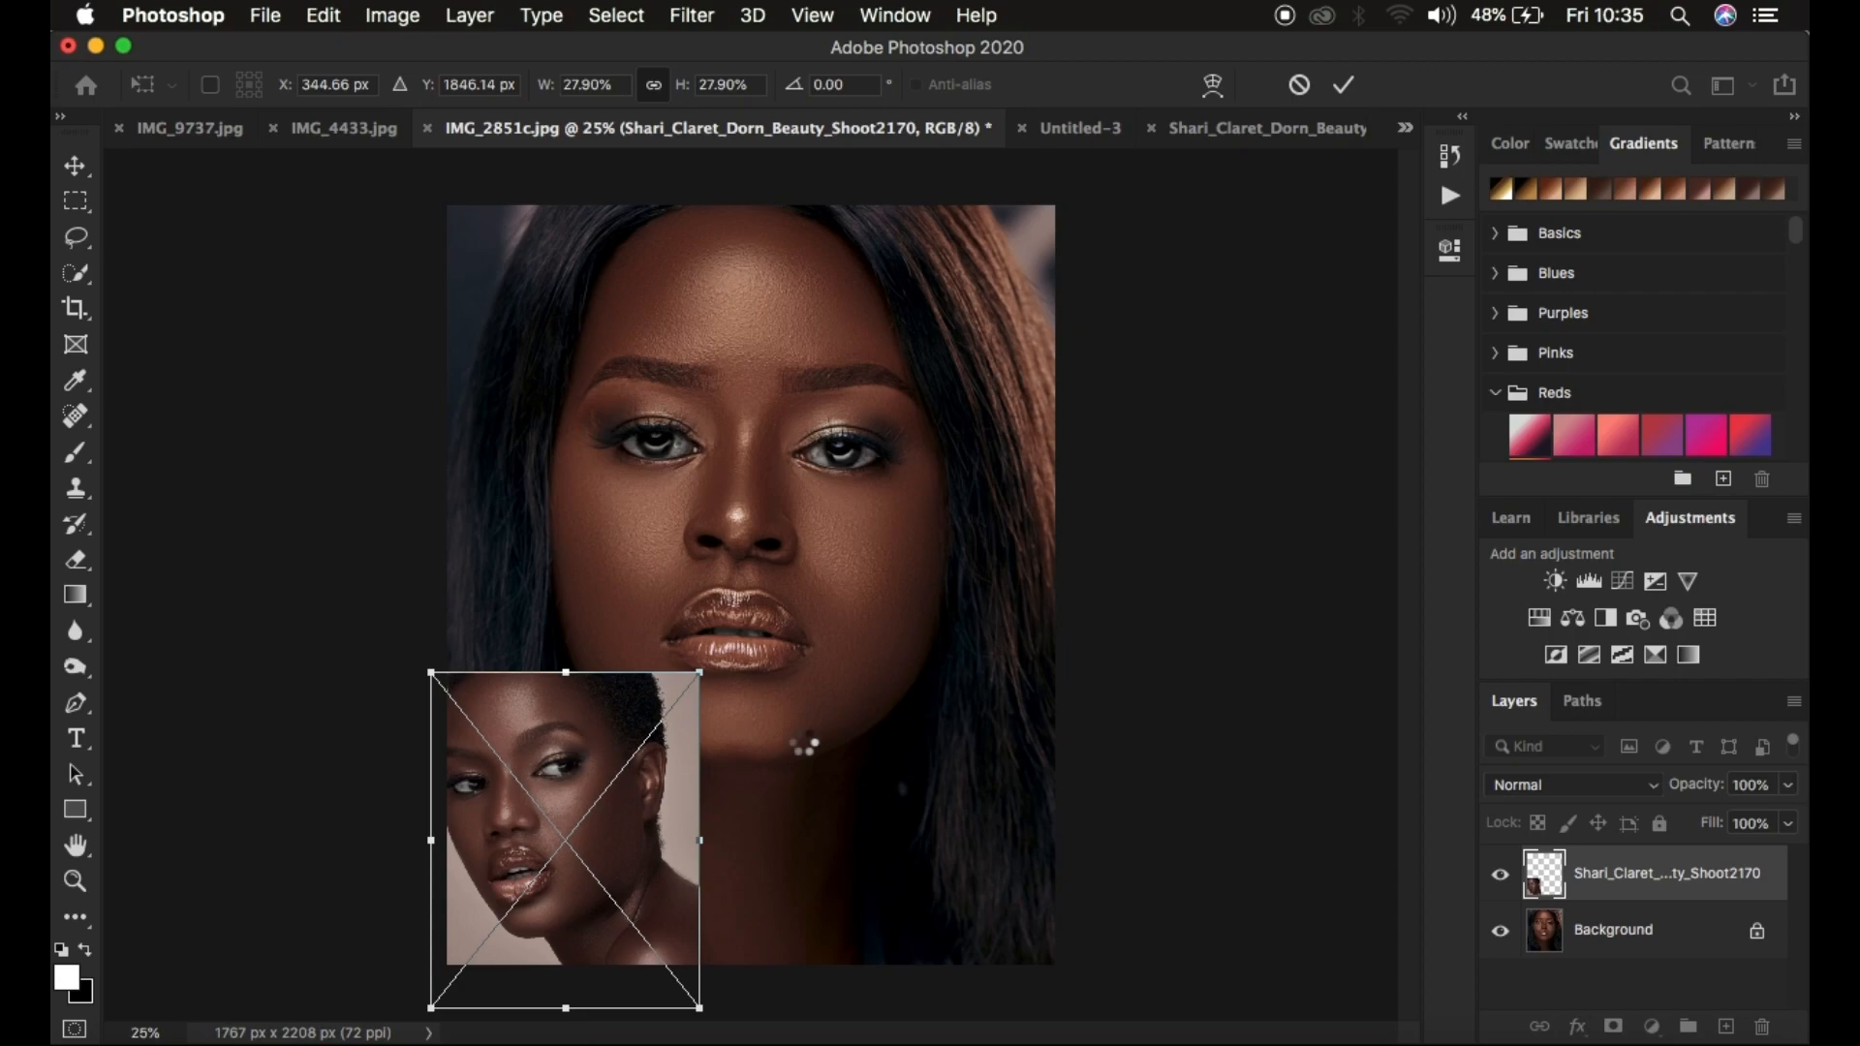
key("Return")
key("l")
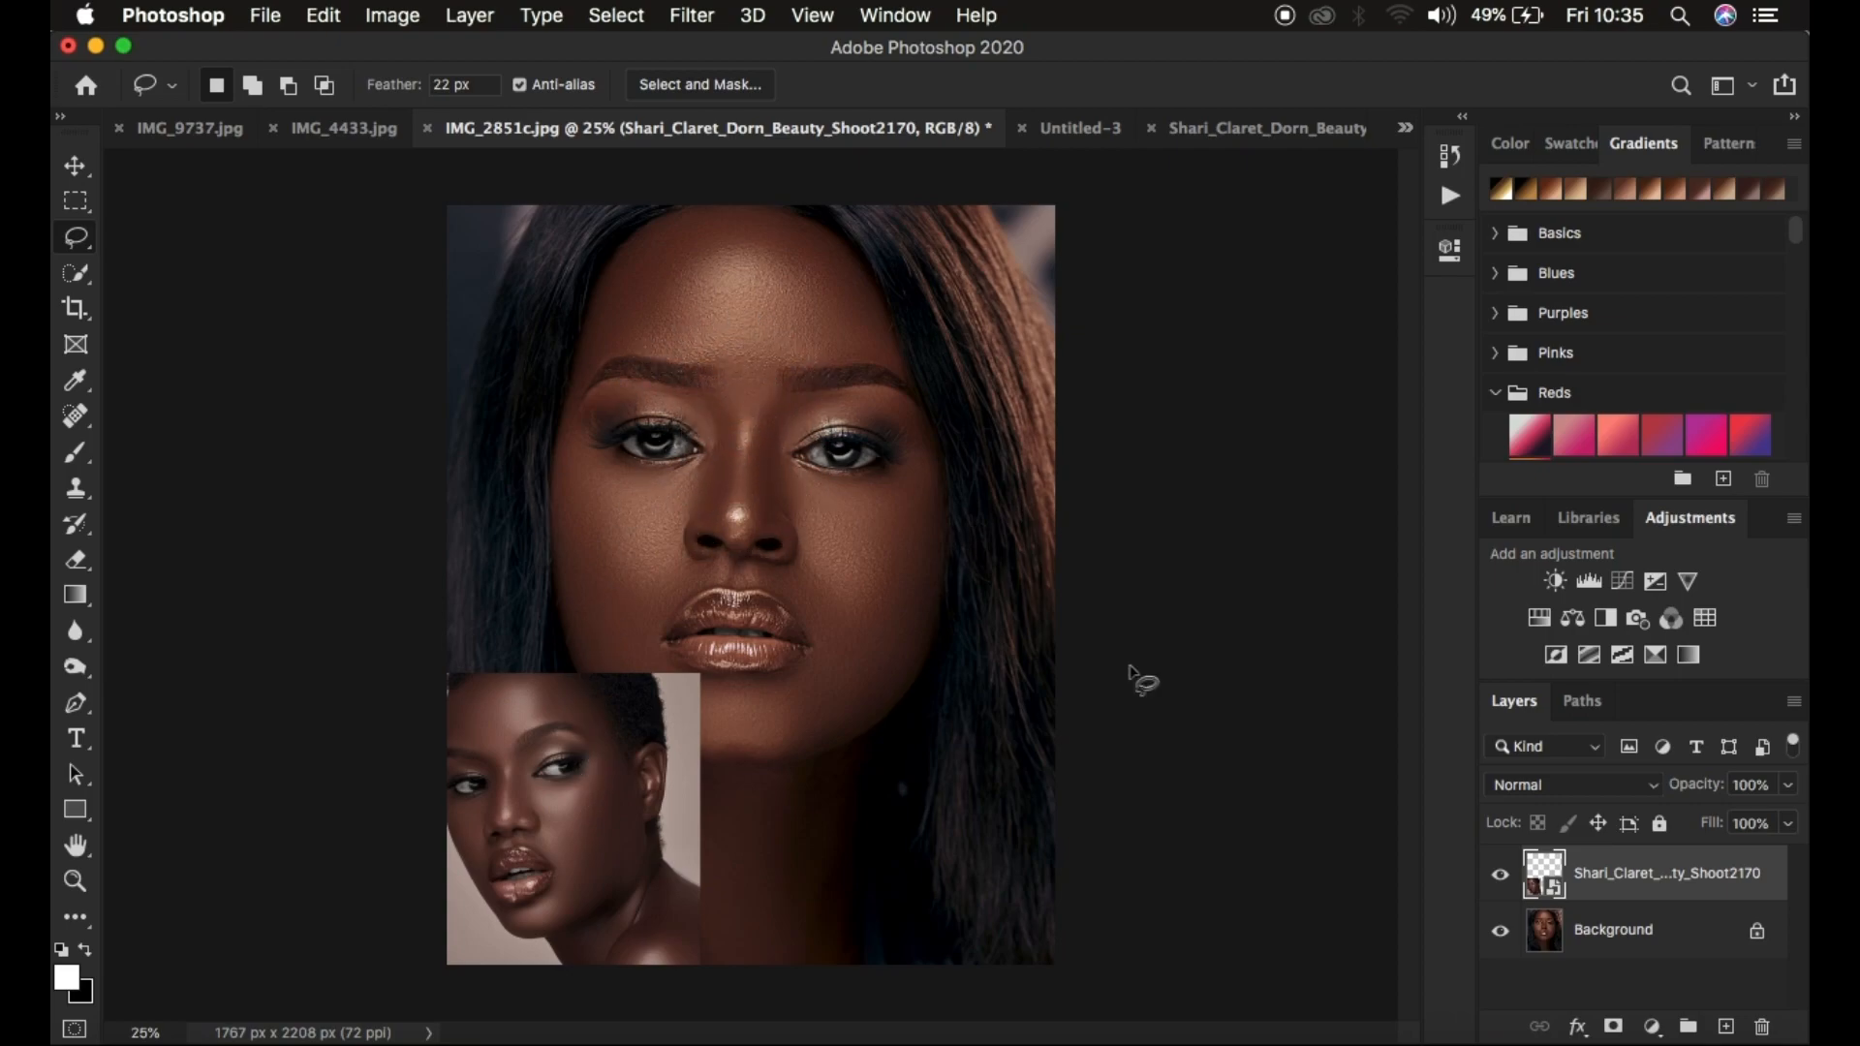
Step: Add a Curves adjustment layer directly above the Background layer and make its adjustment, not its mask, active
left_click(1648, 933)
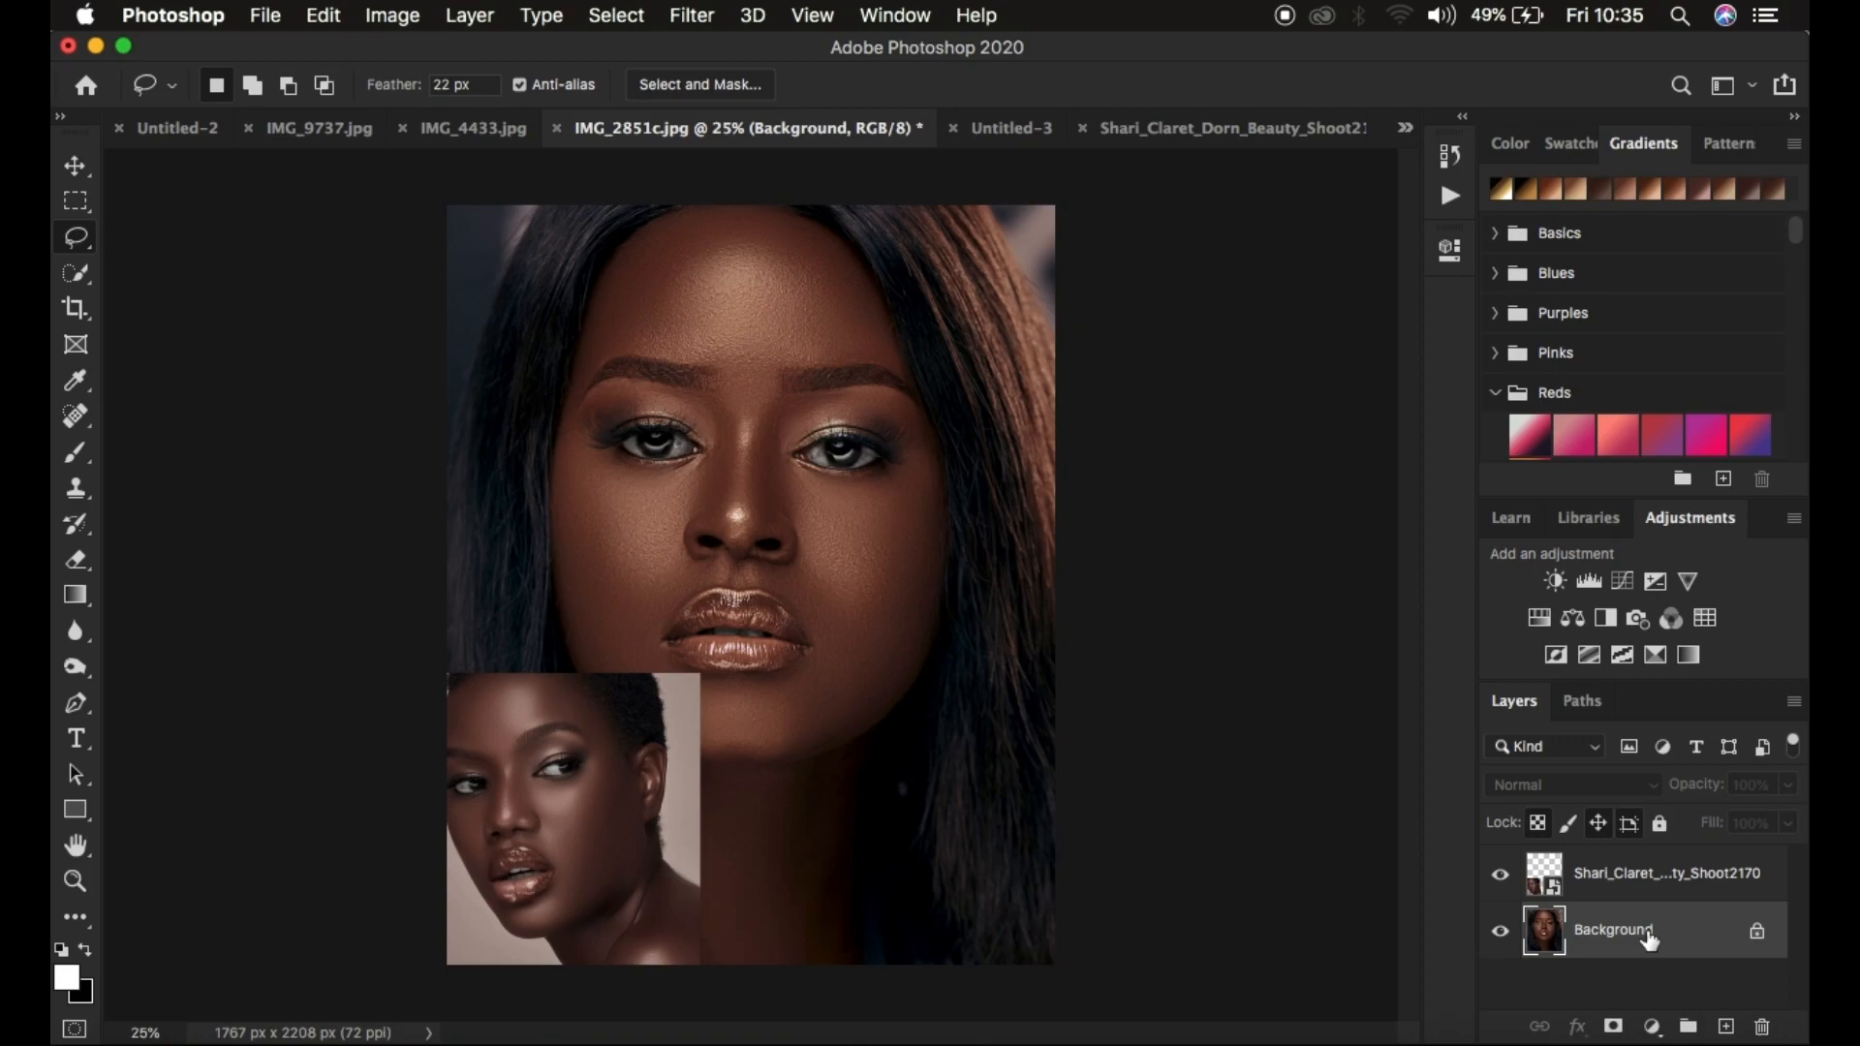
left_click(1652, 1027)
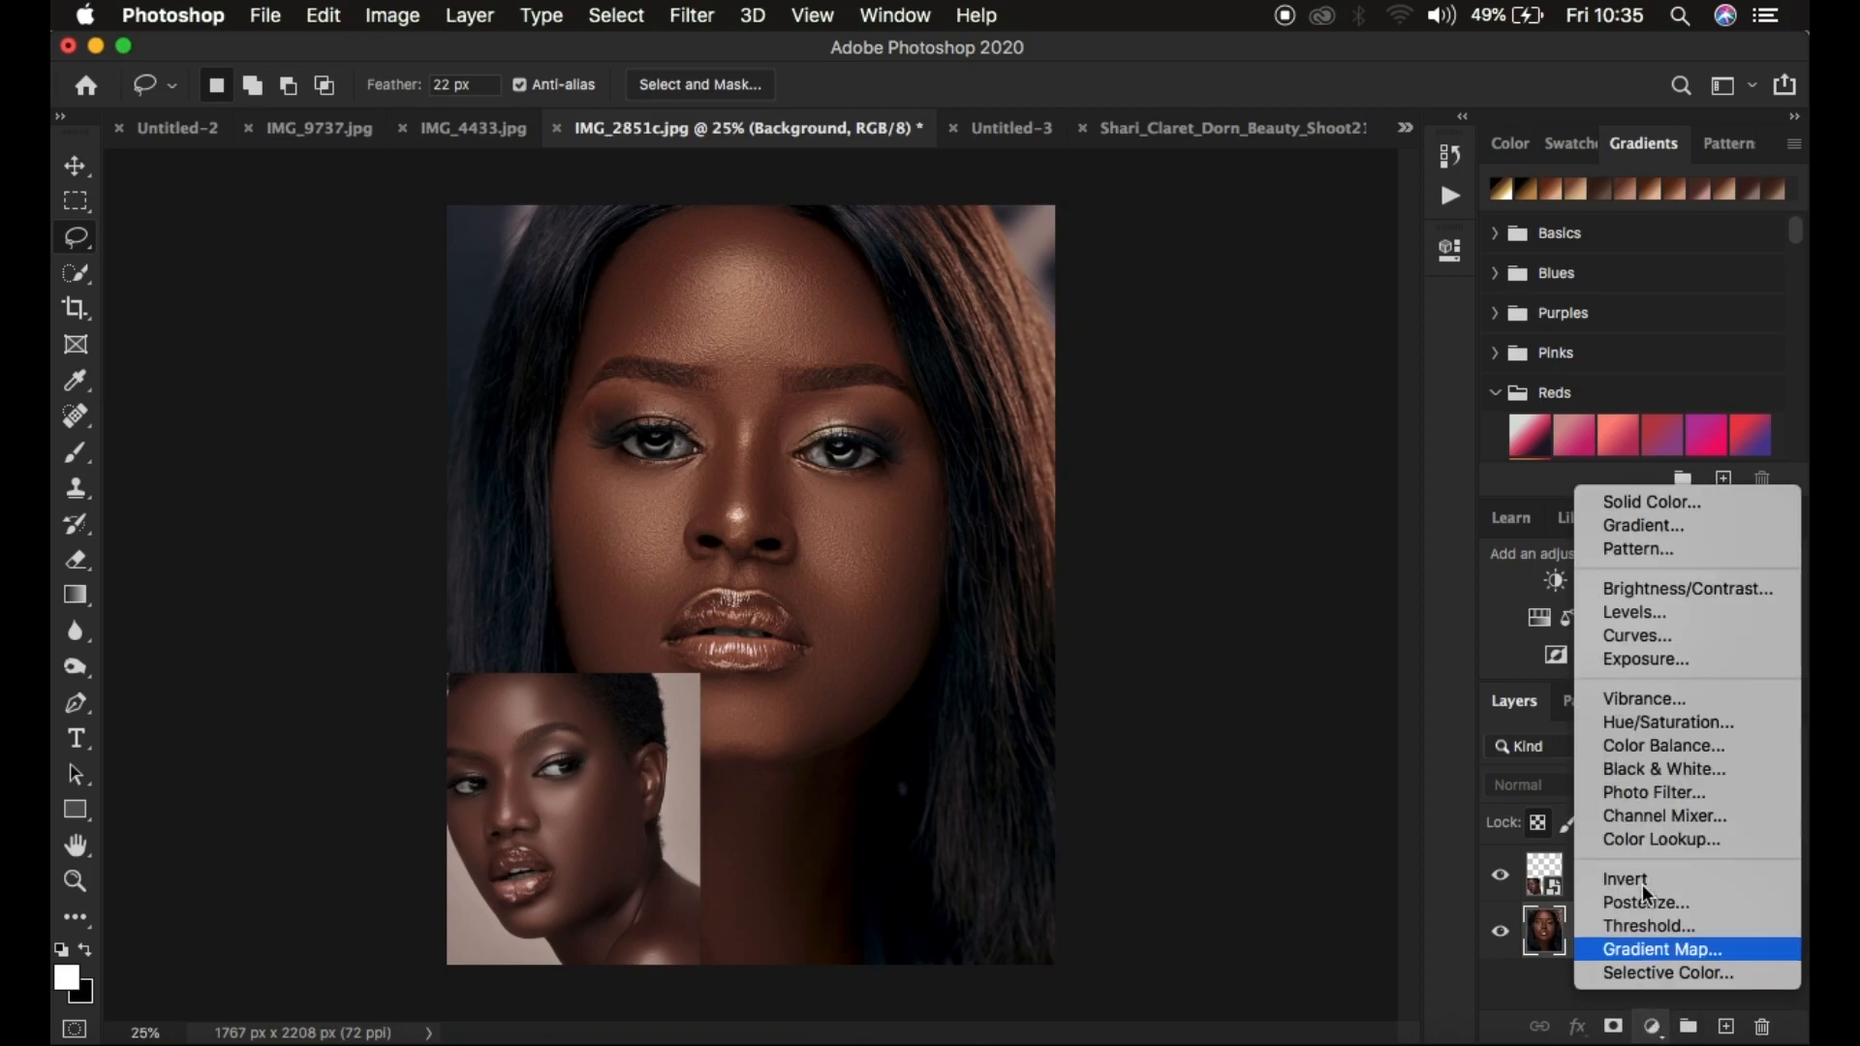
left_click(1655, 638)
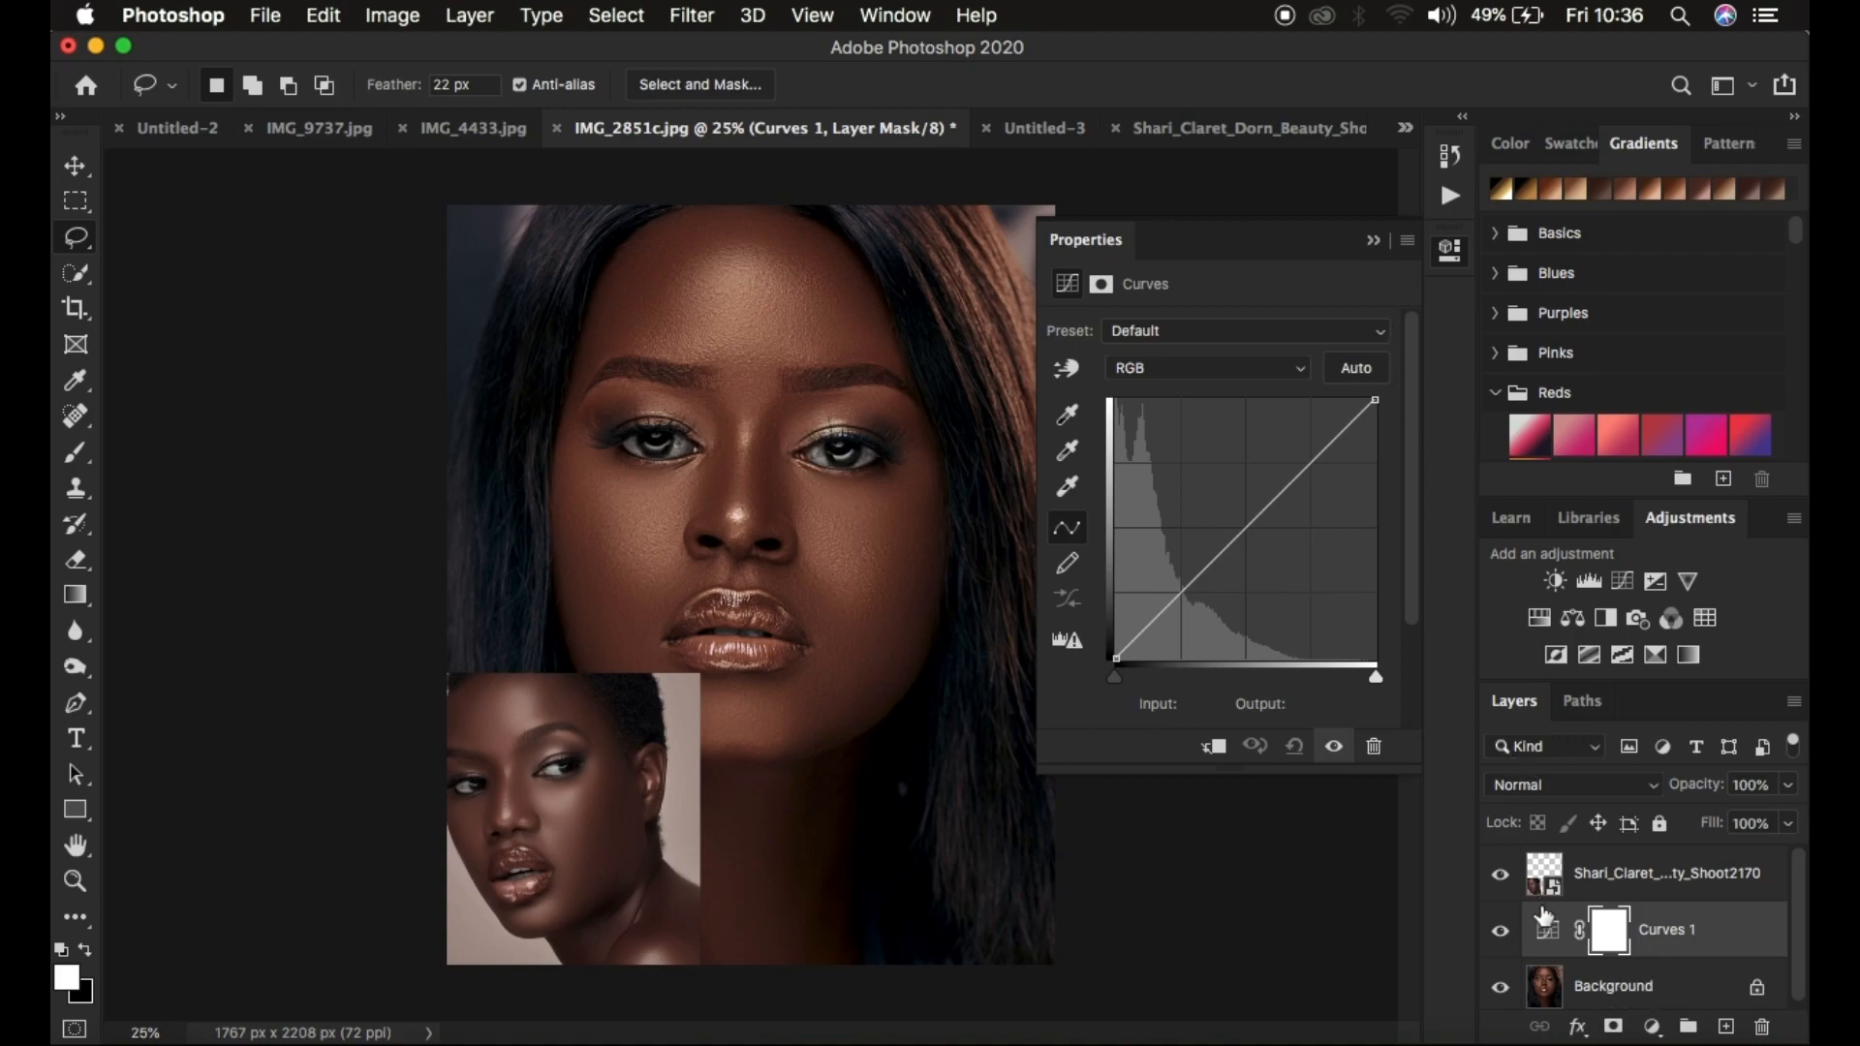
left_click(1549, 938)
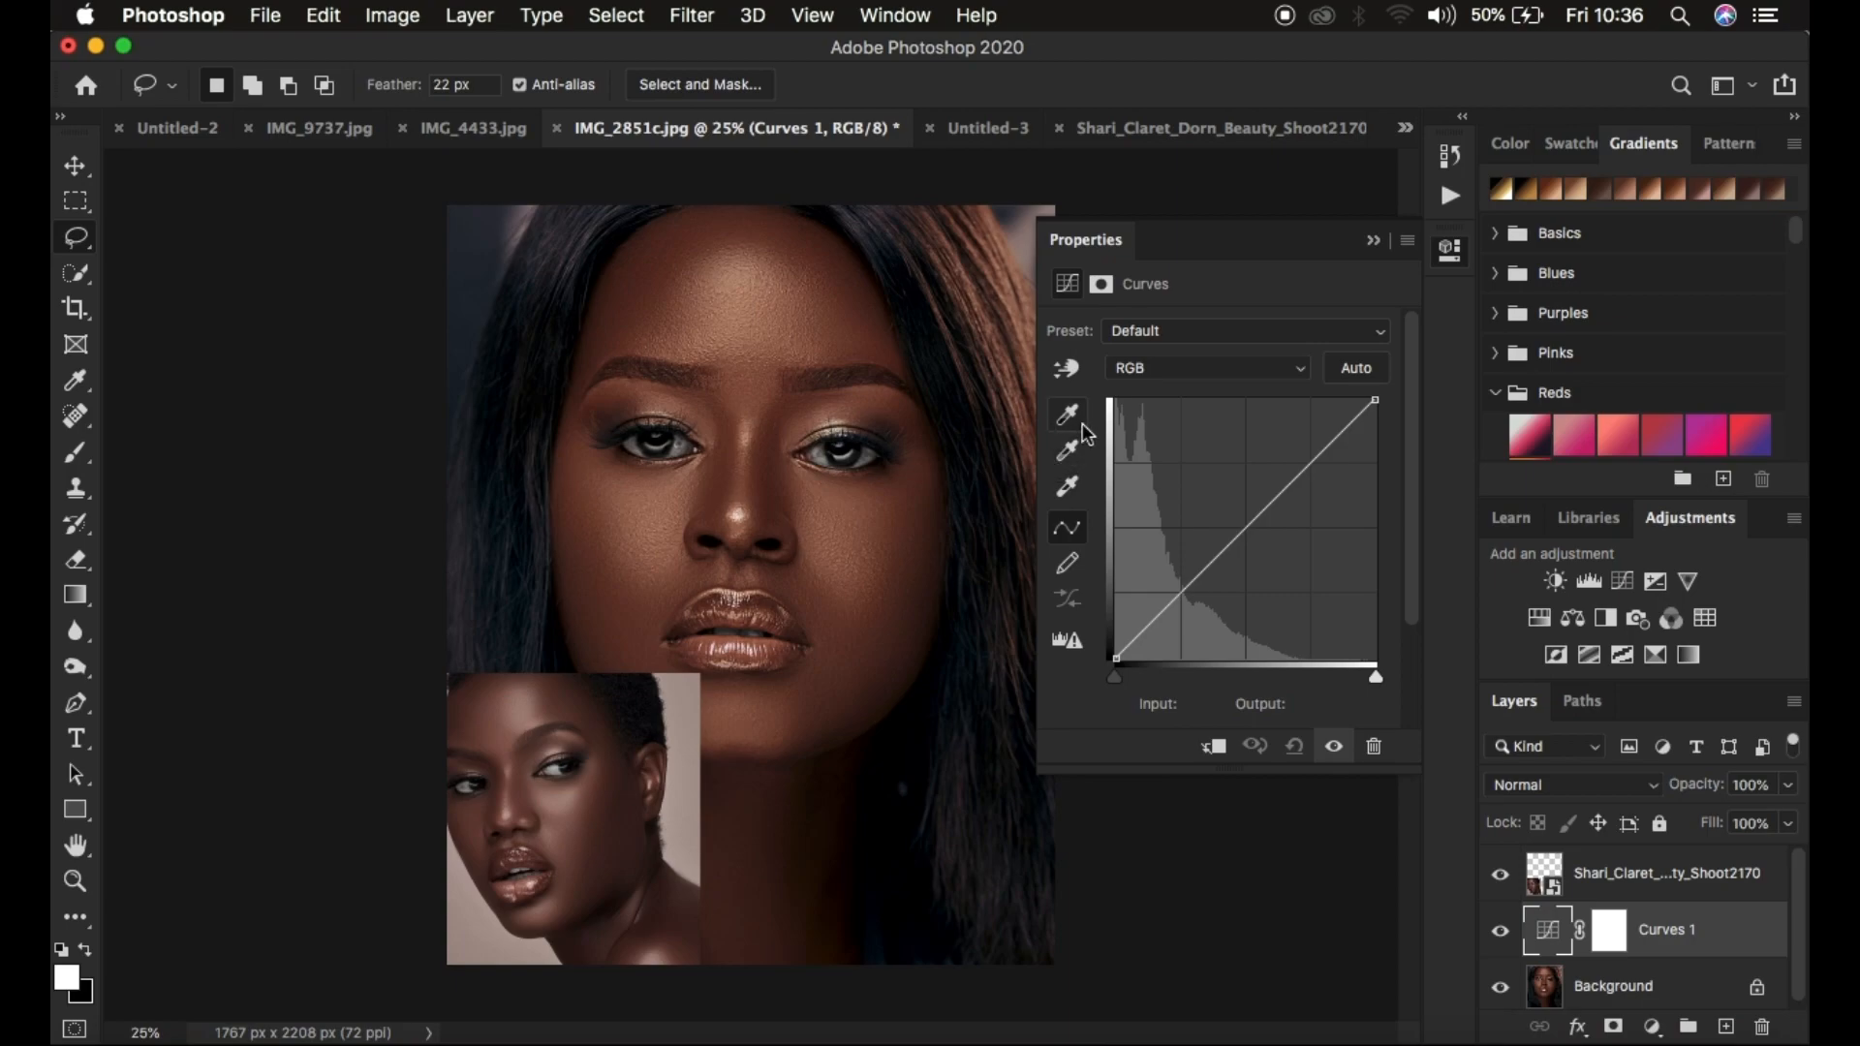
Step: Open the Curves target highlight color for editing and choose a 5 by 5 Average sample size
double_click(1065, 487)
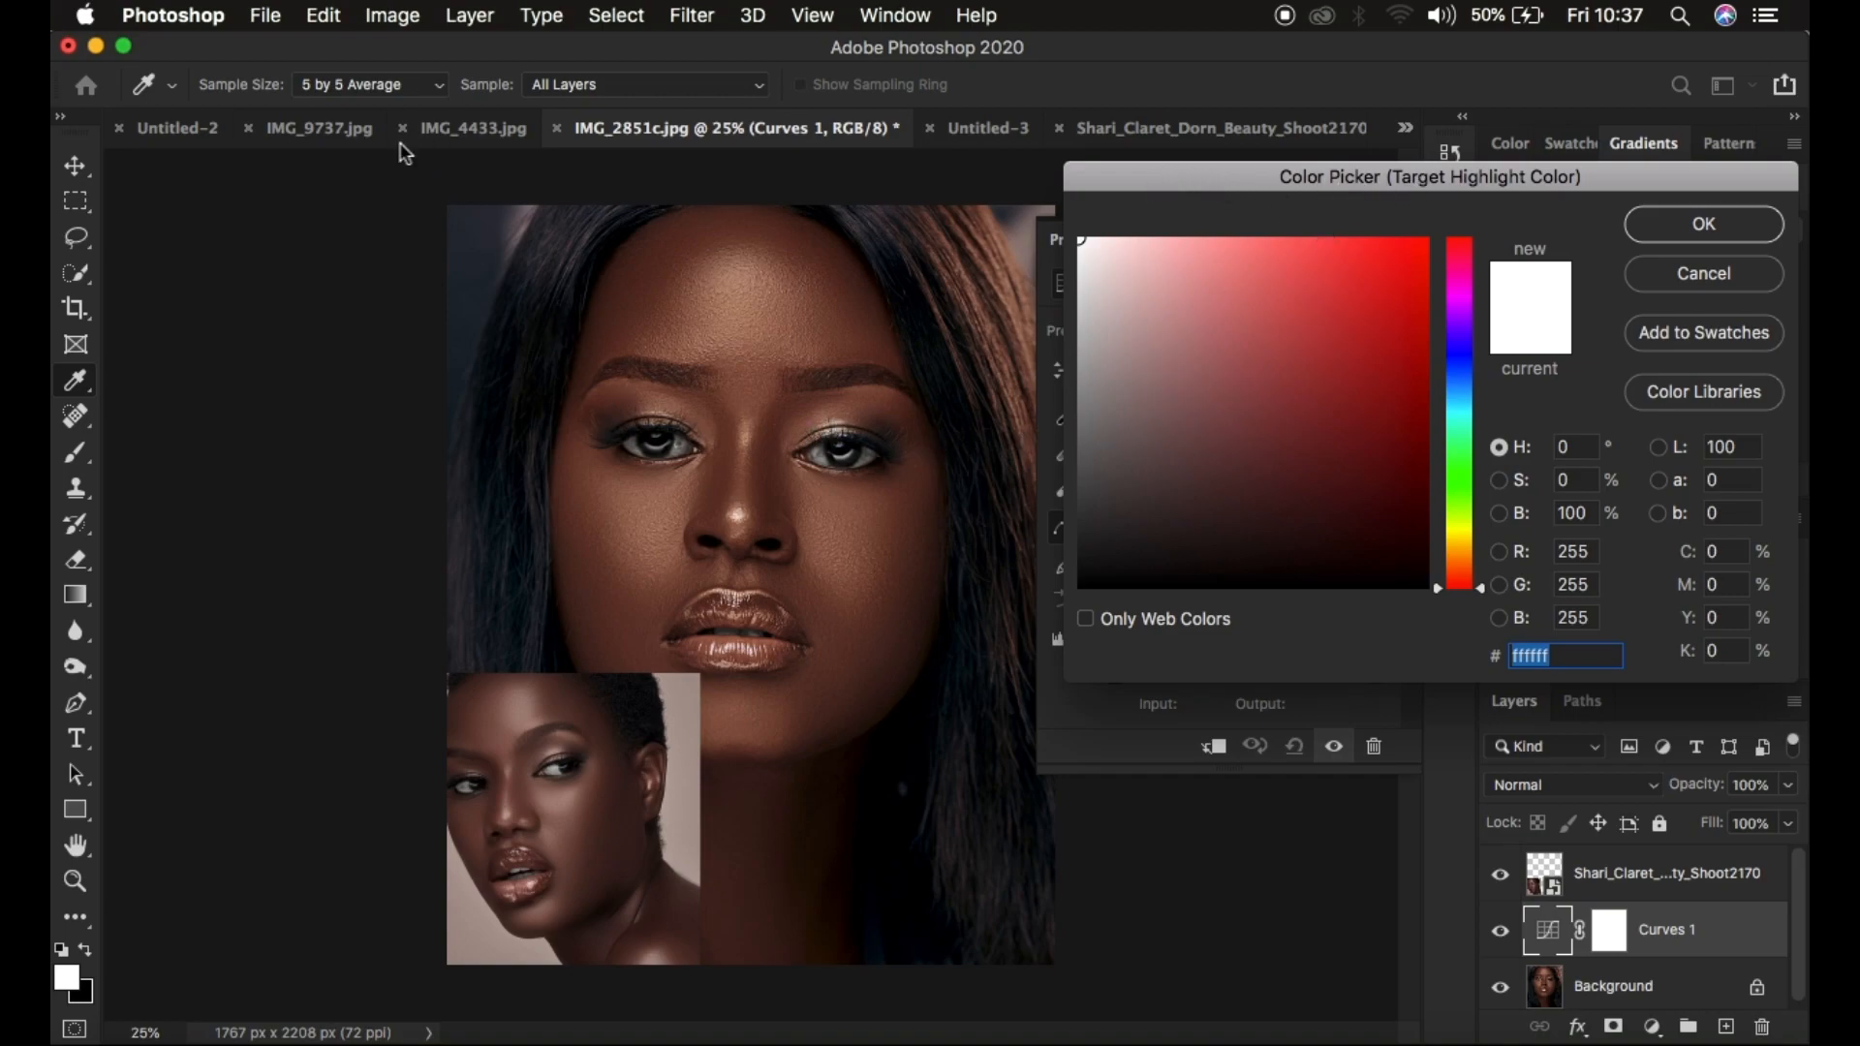
left_click(330, 85)
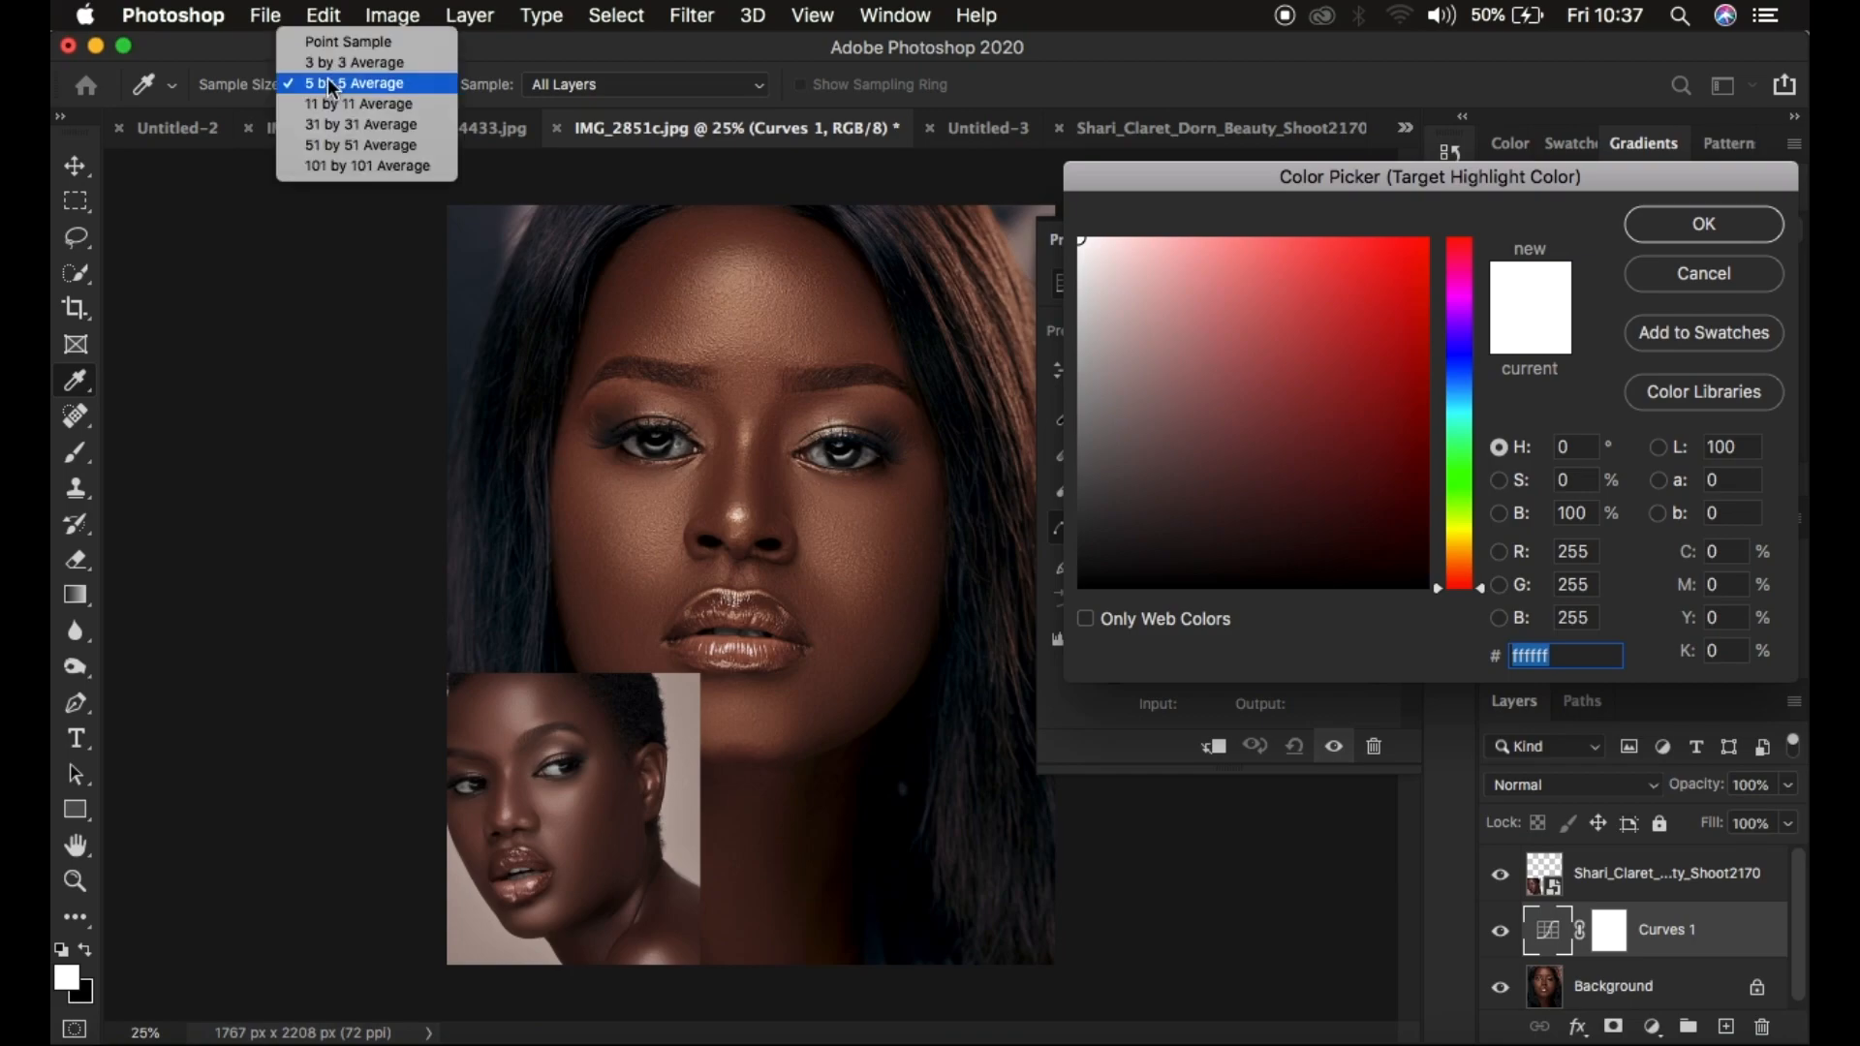
left_click(329, 83)
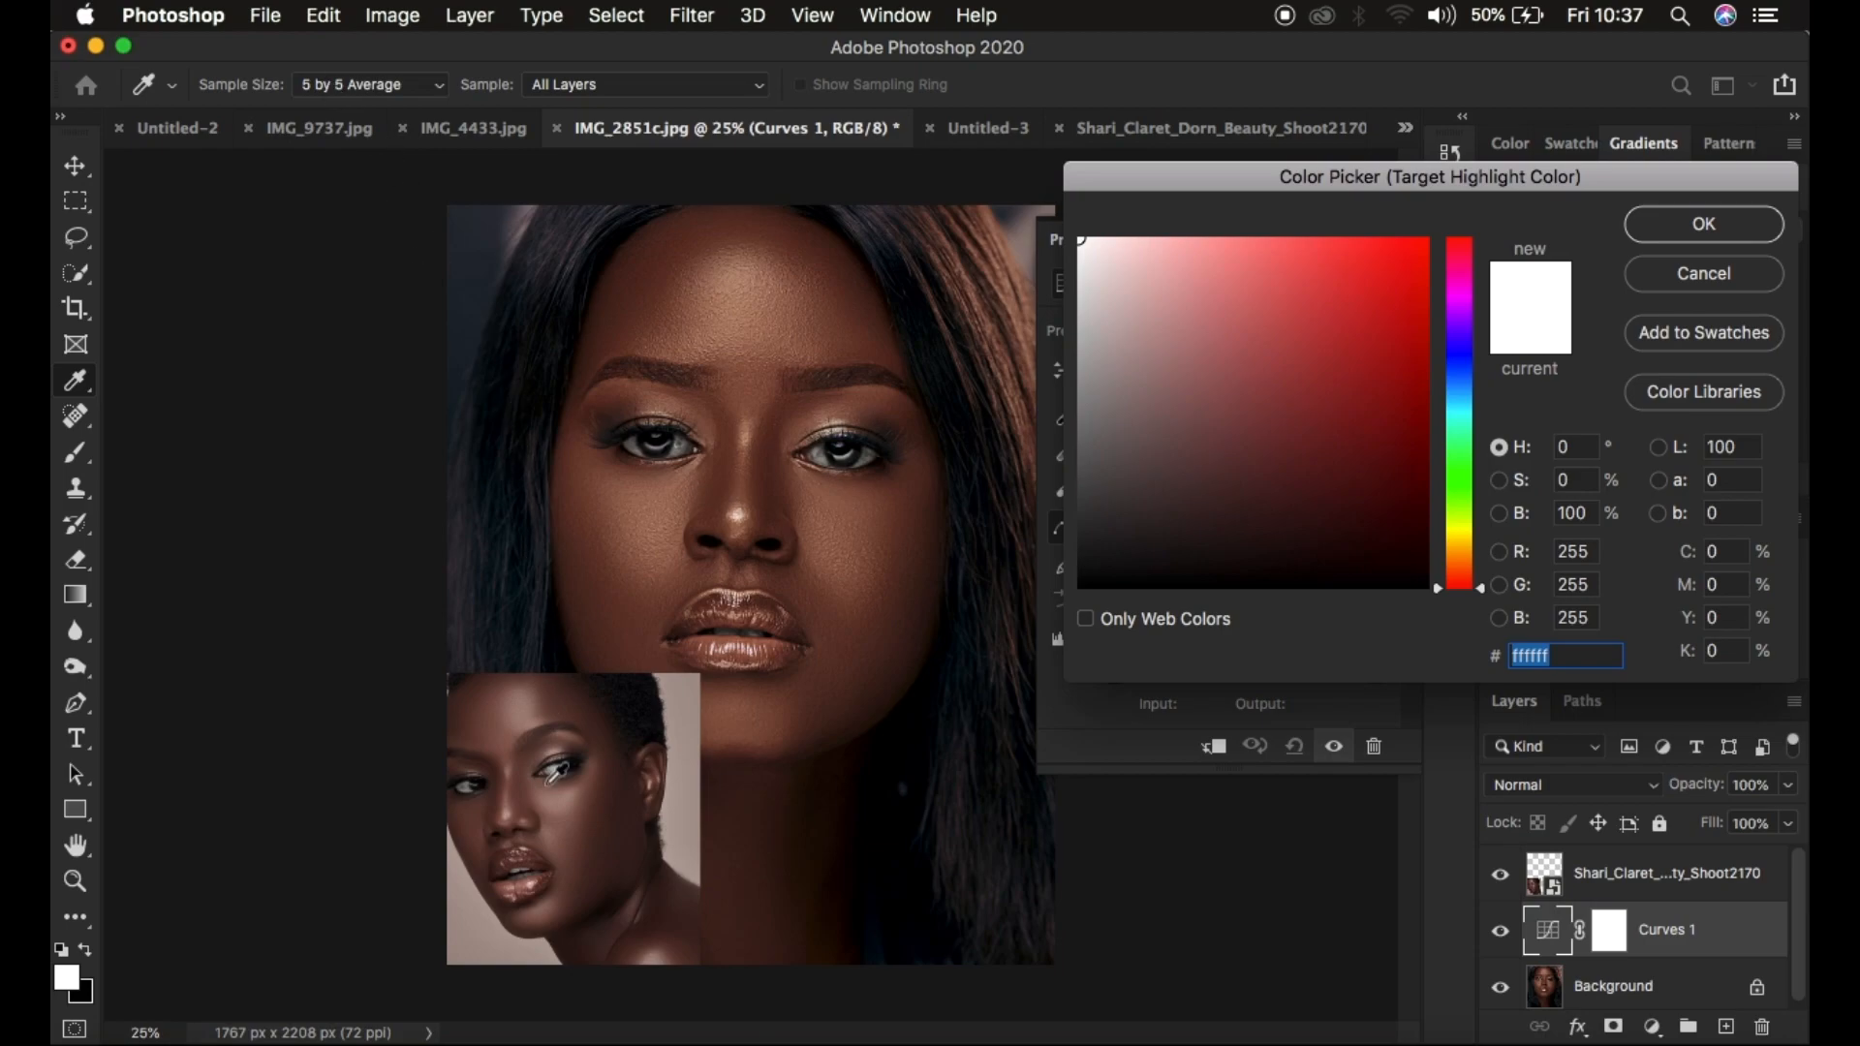
Step: Sample the reference model's nose highlight (#b28e85) as the target highlight color, without saving it as a default
key("super+equal")
key("super+equal")
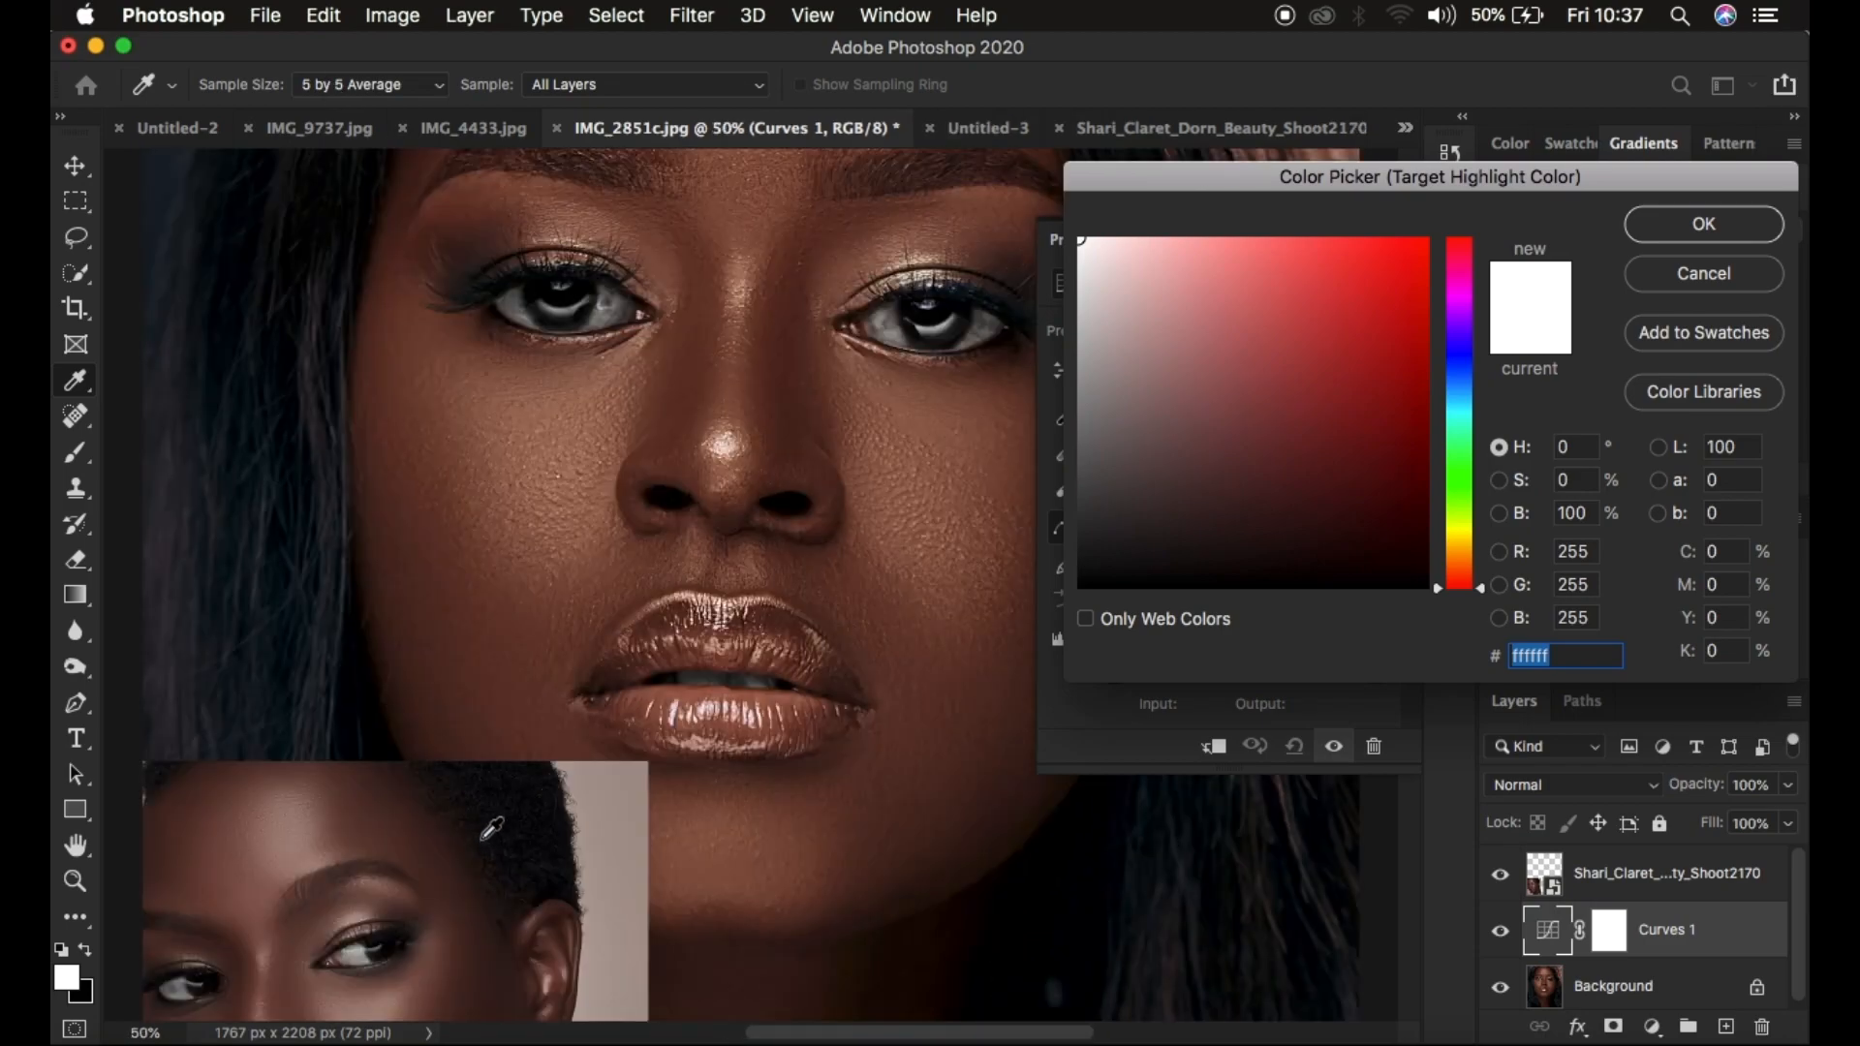
key("space")
left_click_drag(453, 834, 531, 578)
scroll(498, 877, "down", 5)
scroll(498, 877, "left", 2)
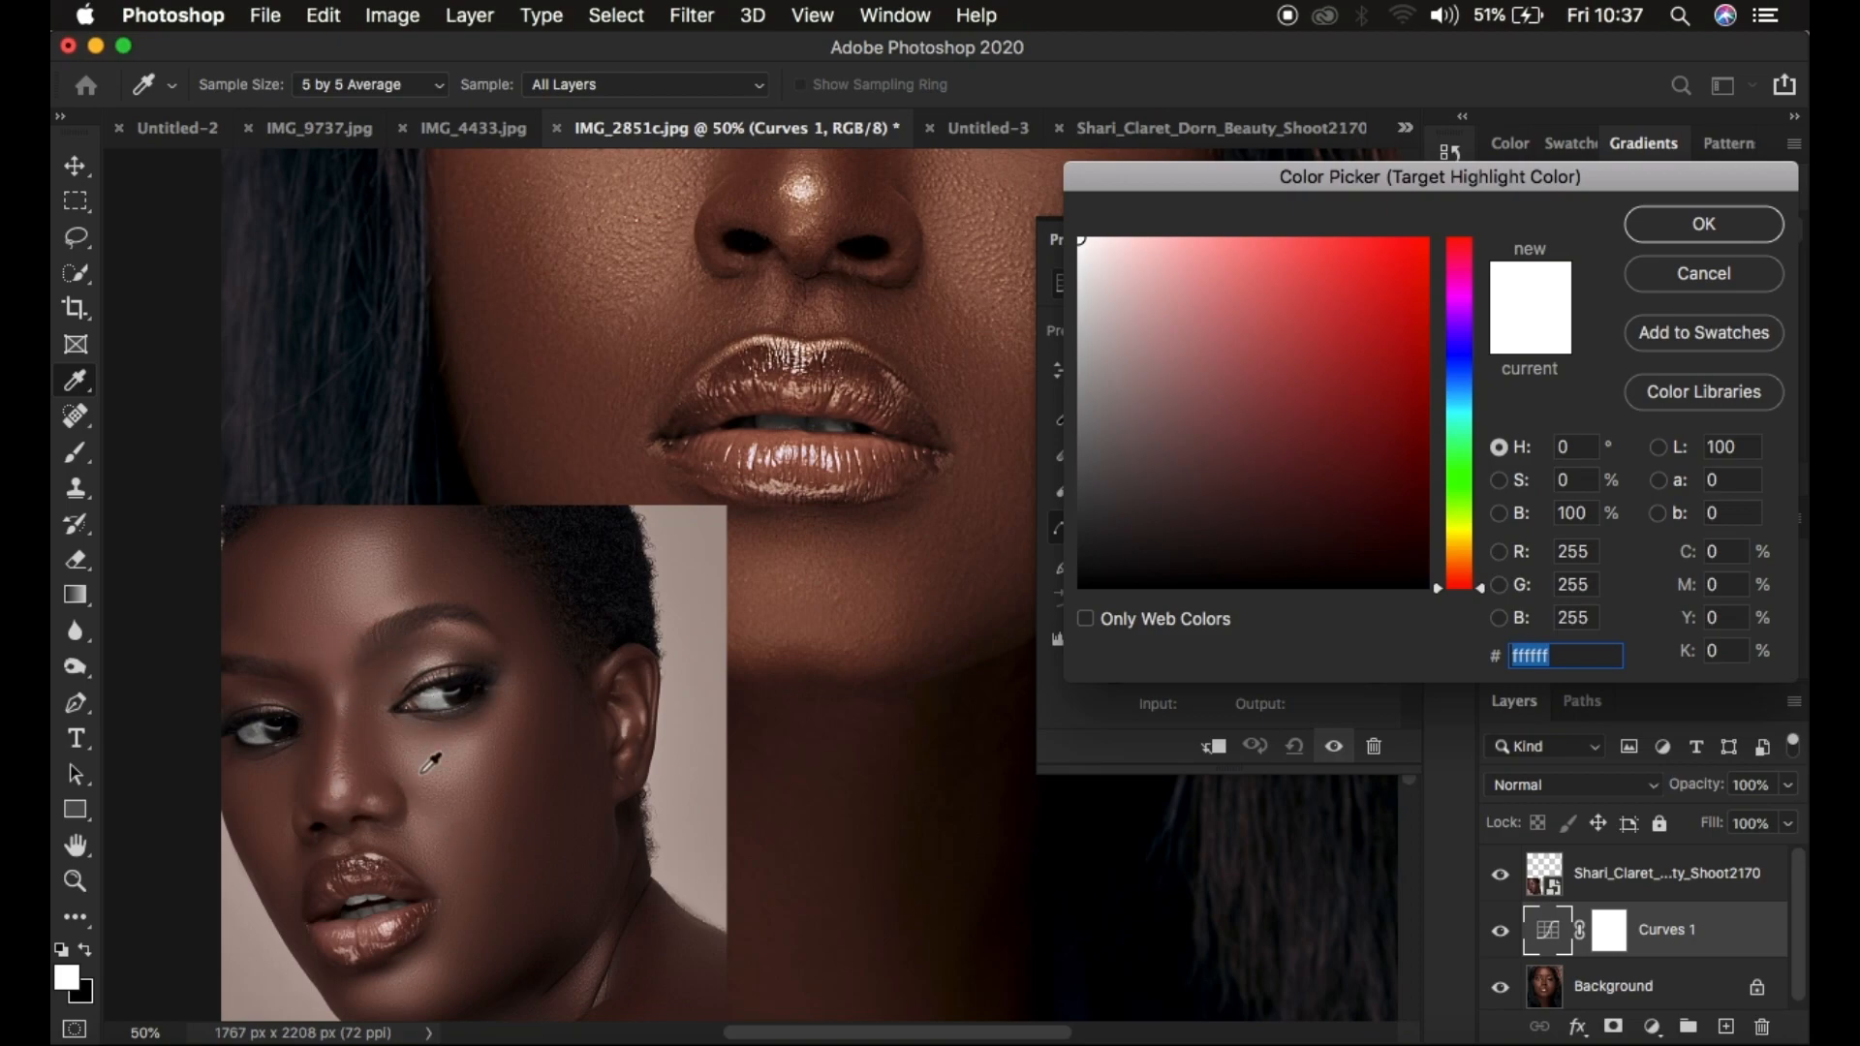
left_click(349, 782)
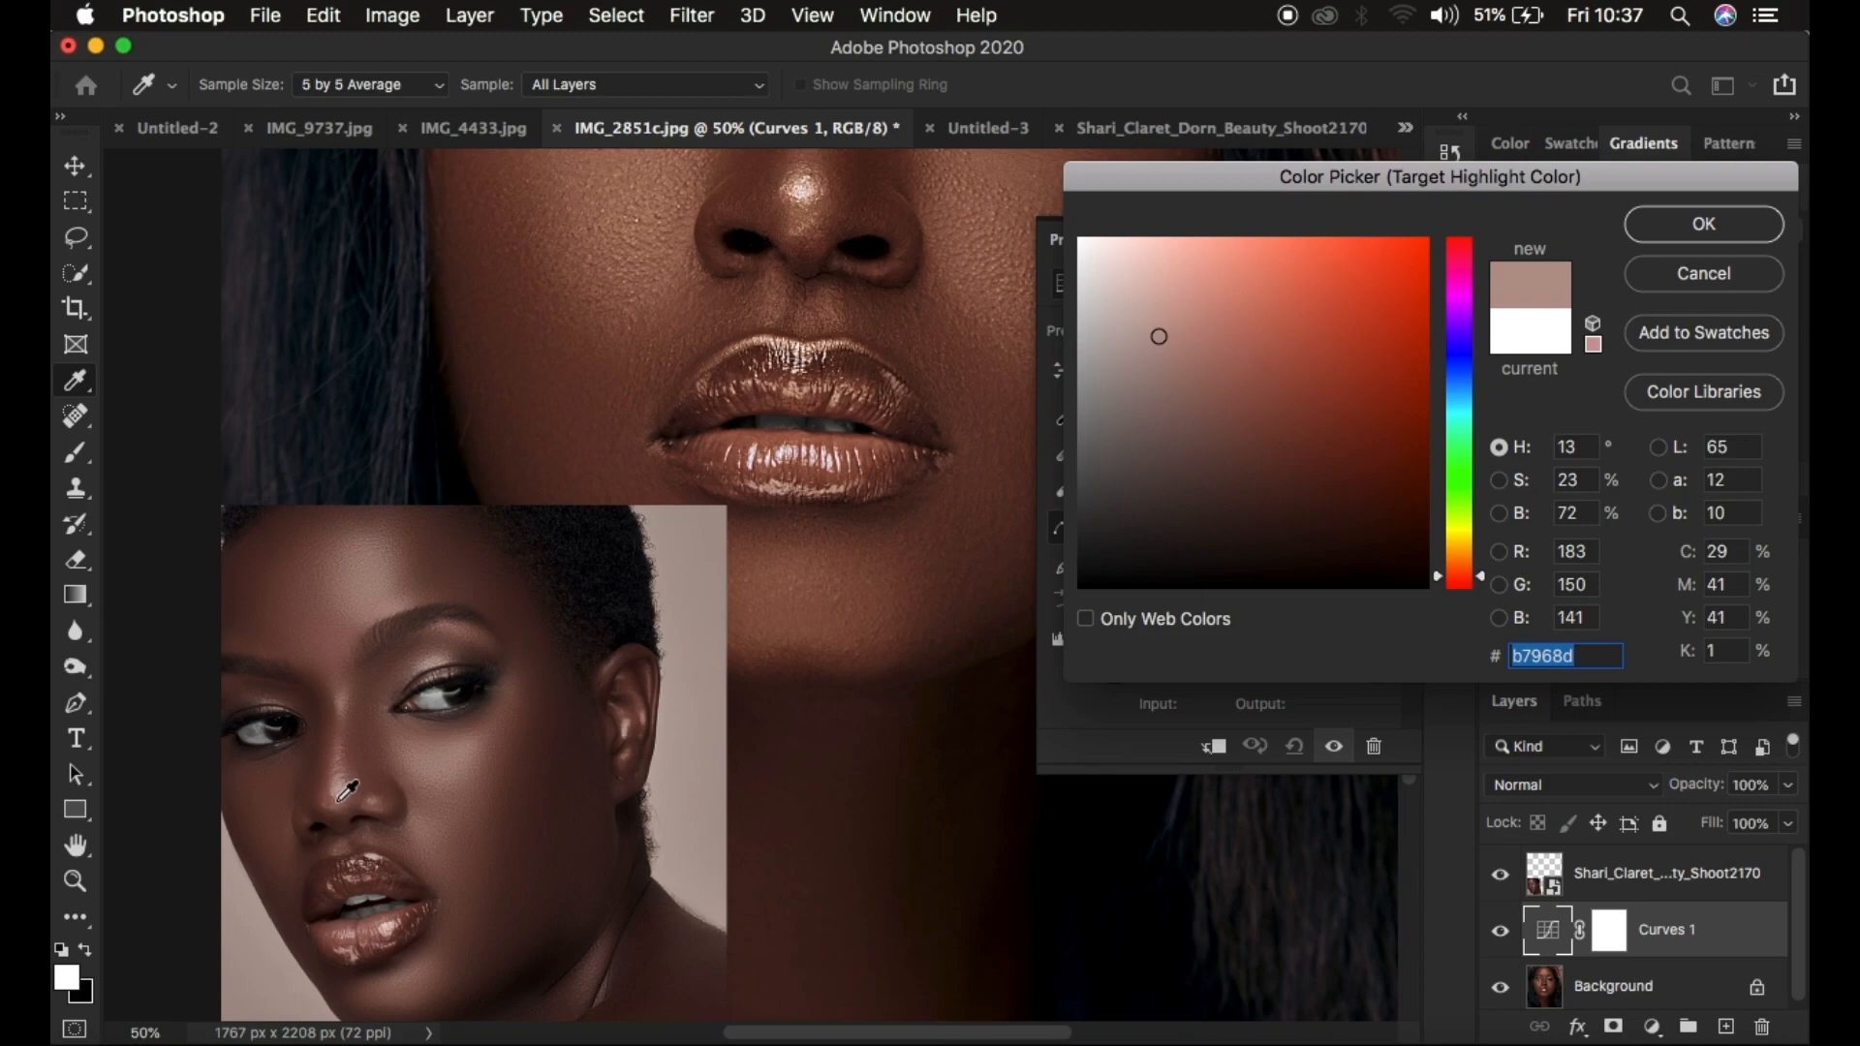
left_click(344, 789)
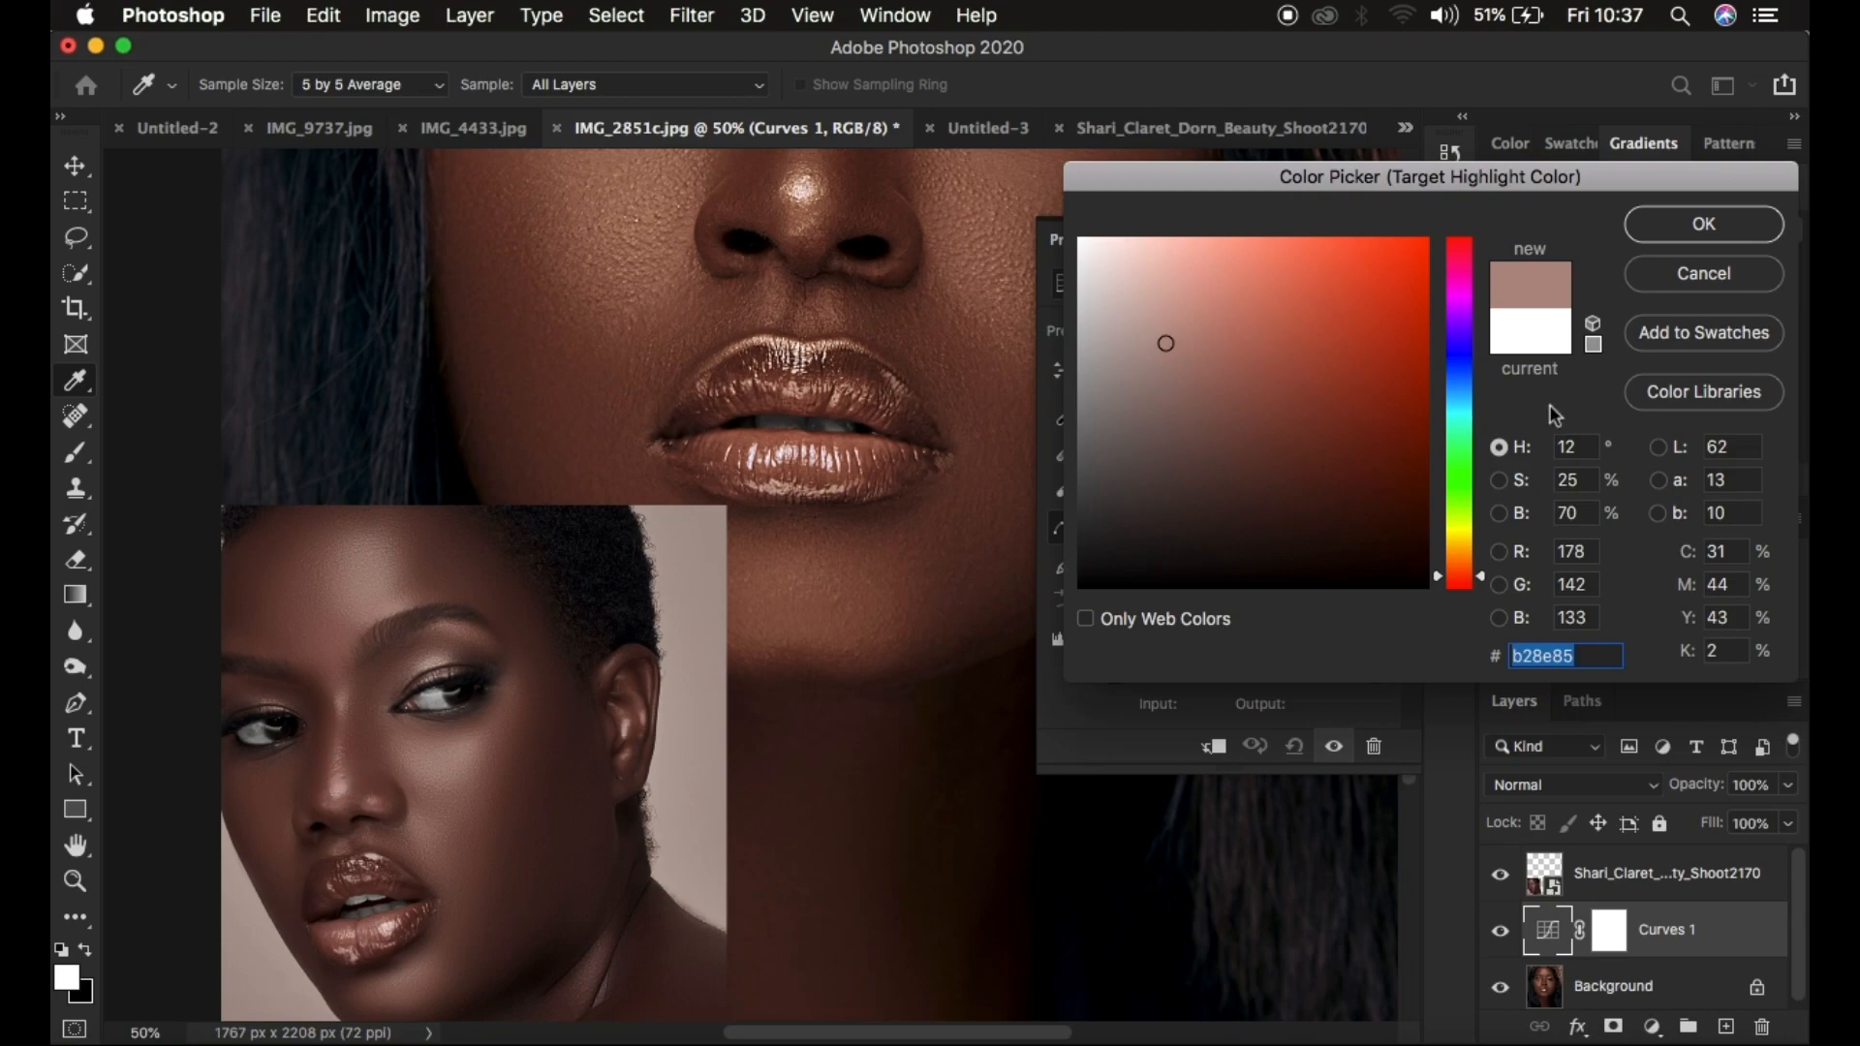
left_click(1675, 229)
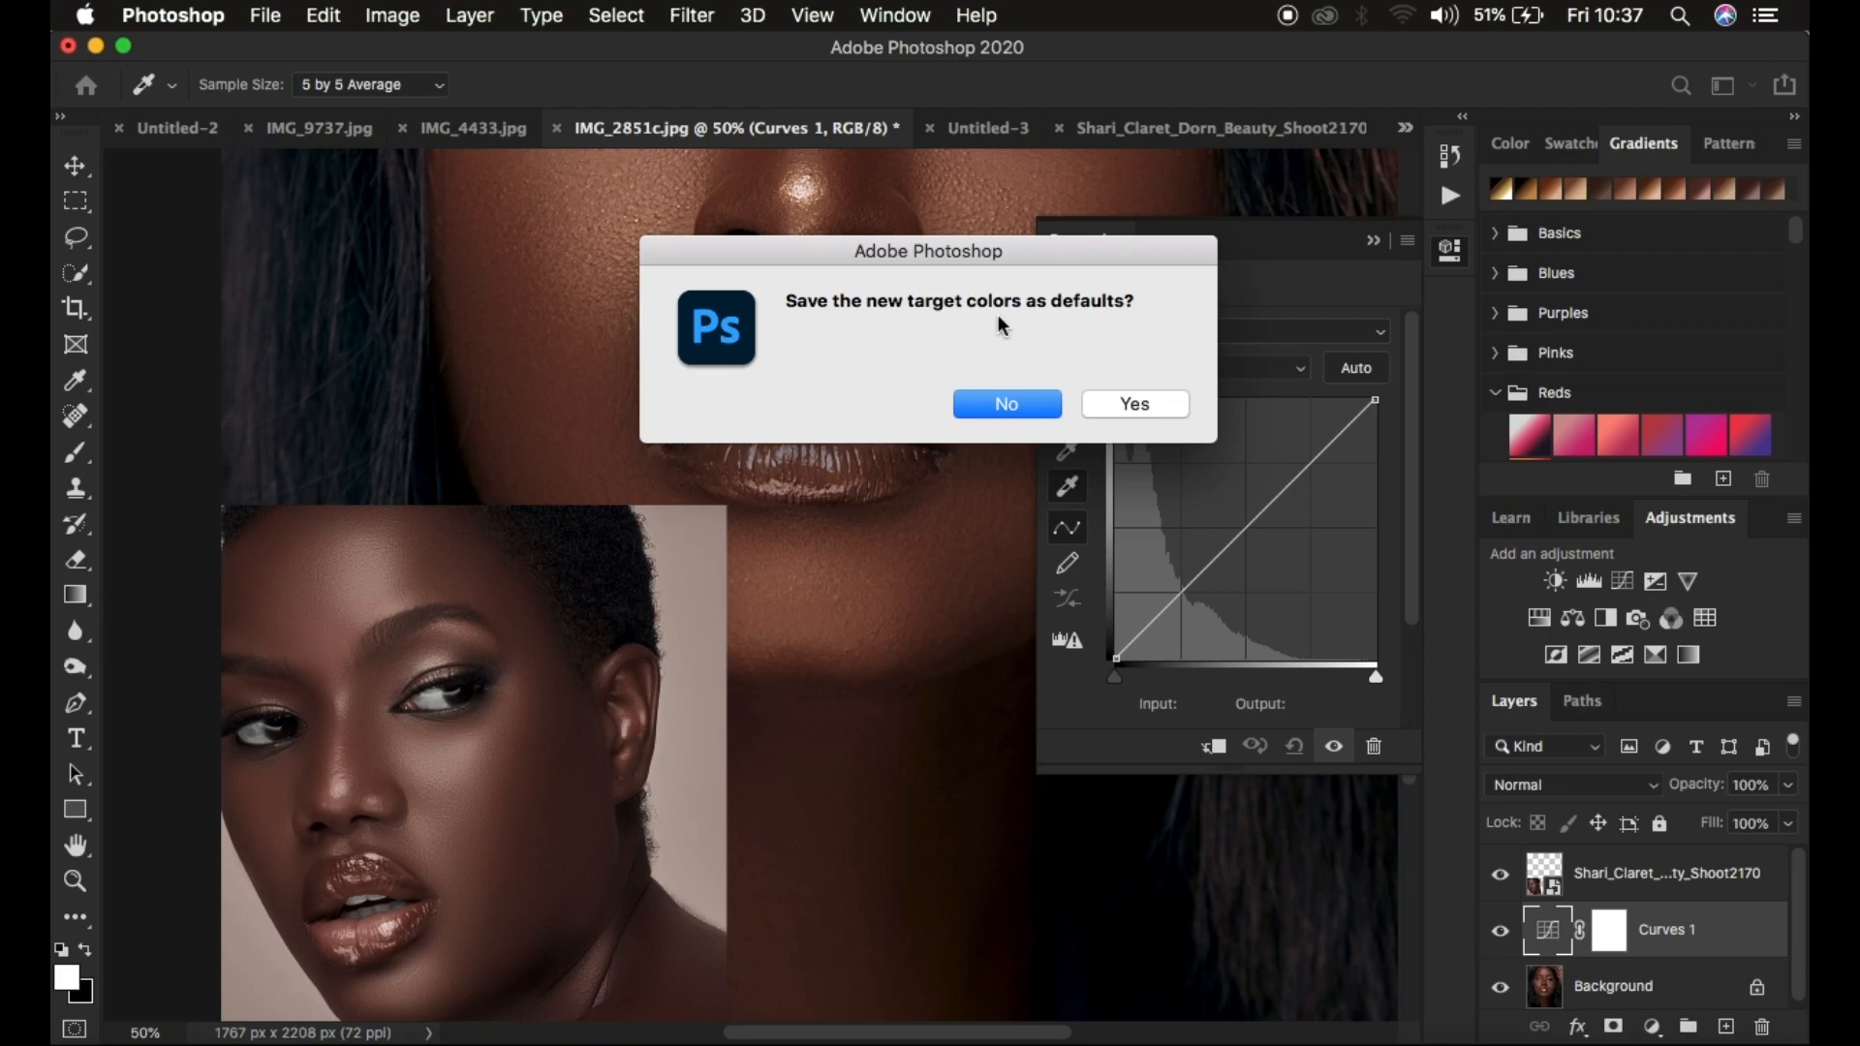
left_click(1008, 403)
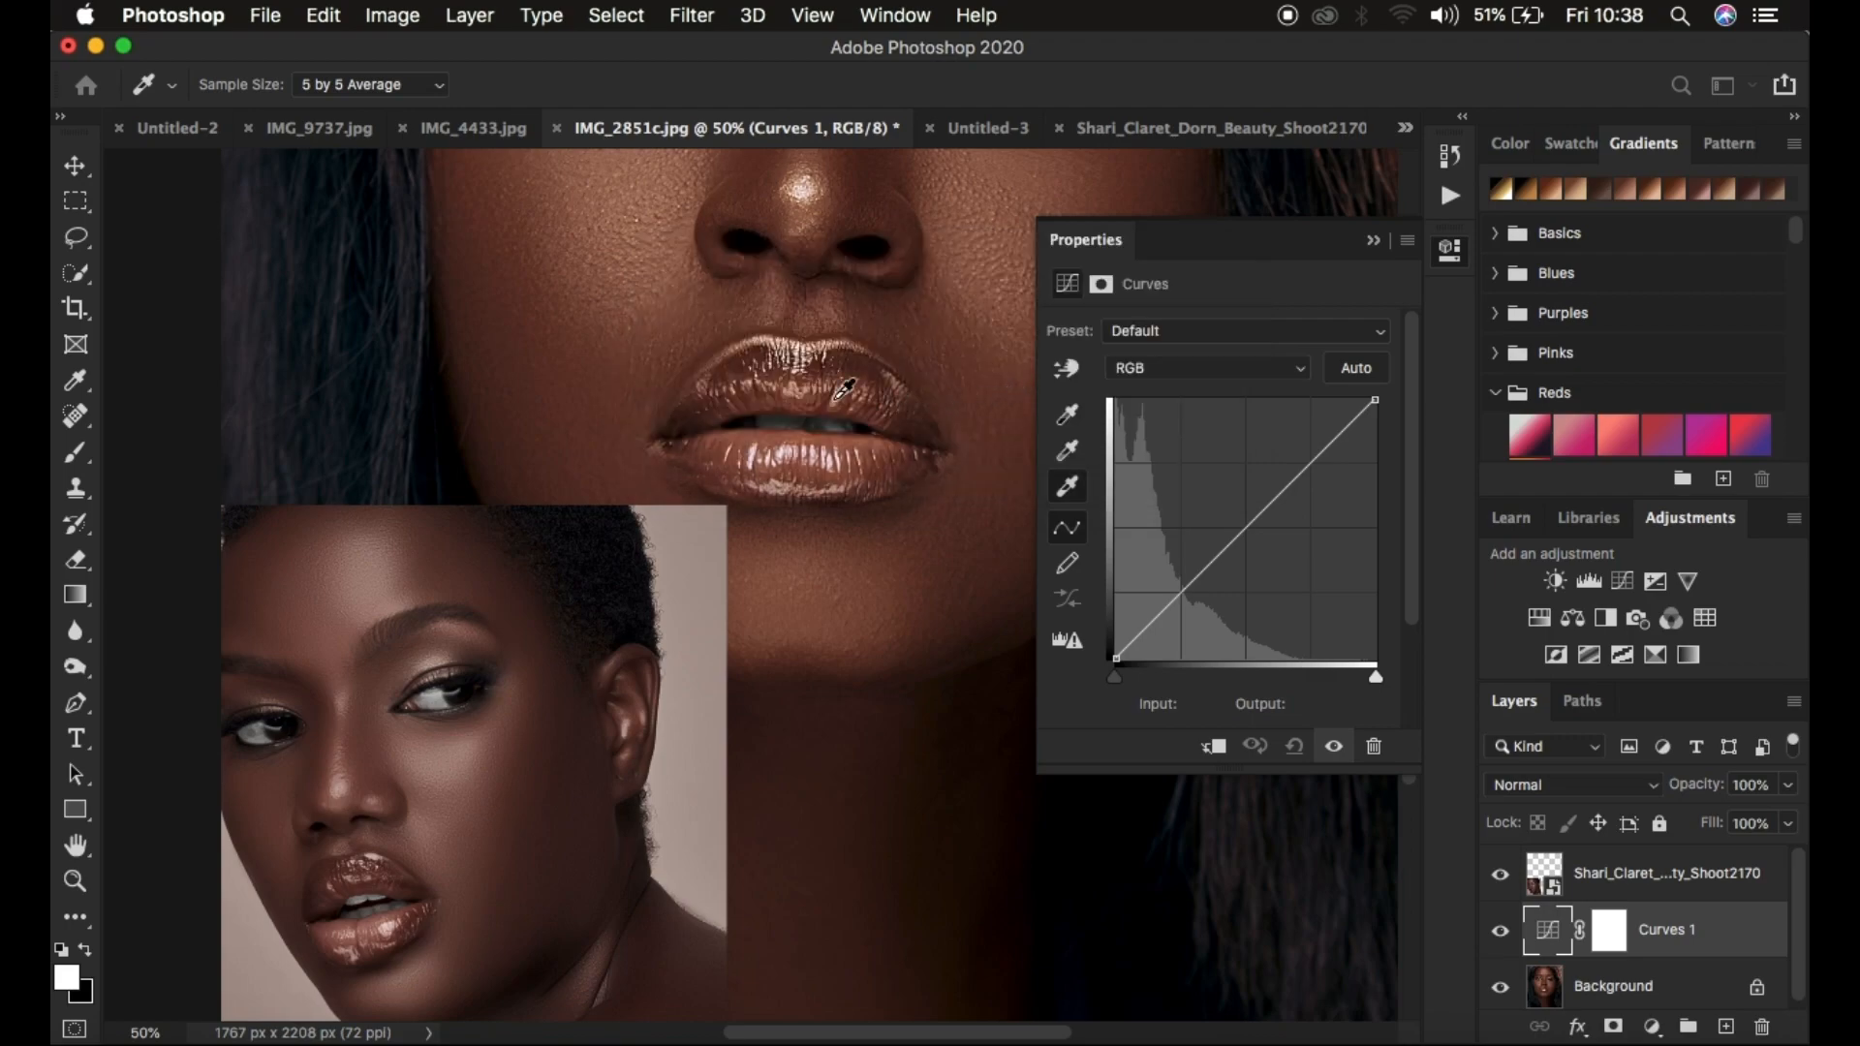
Step: Apply the Curves white point to the brightest highlight on the main portrait's nose tip
key("super+minus")
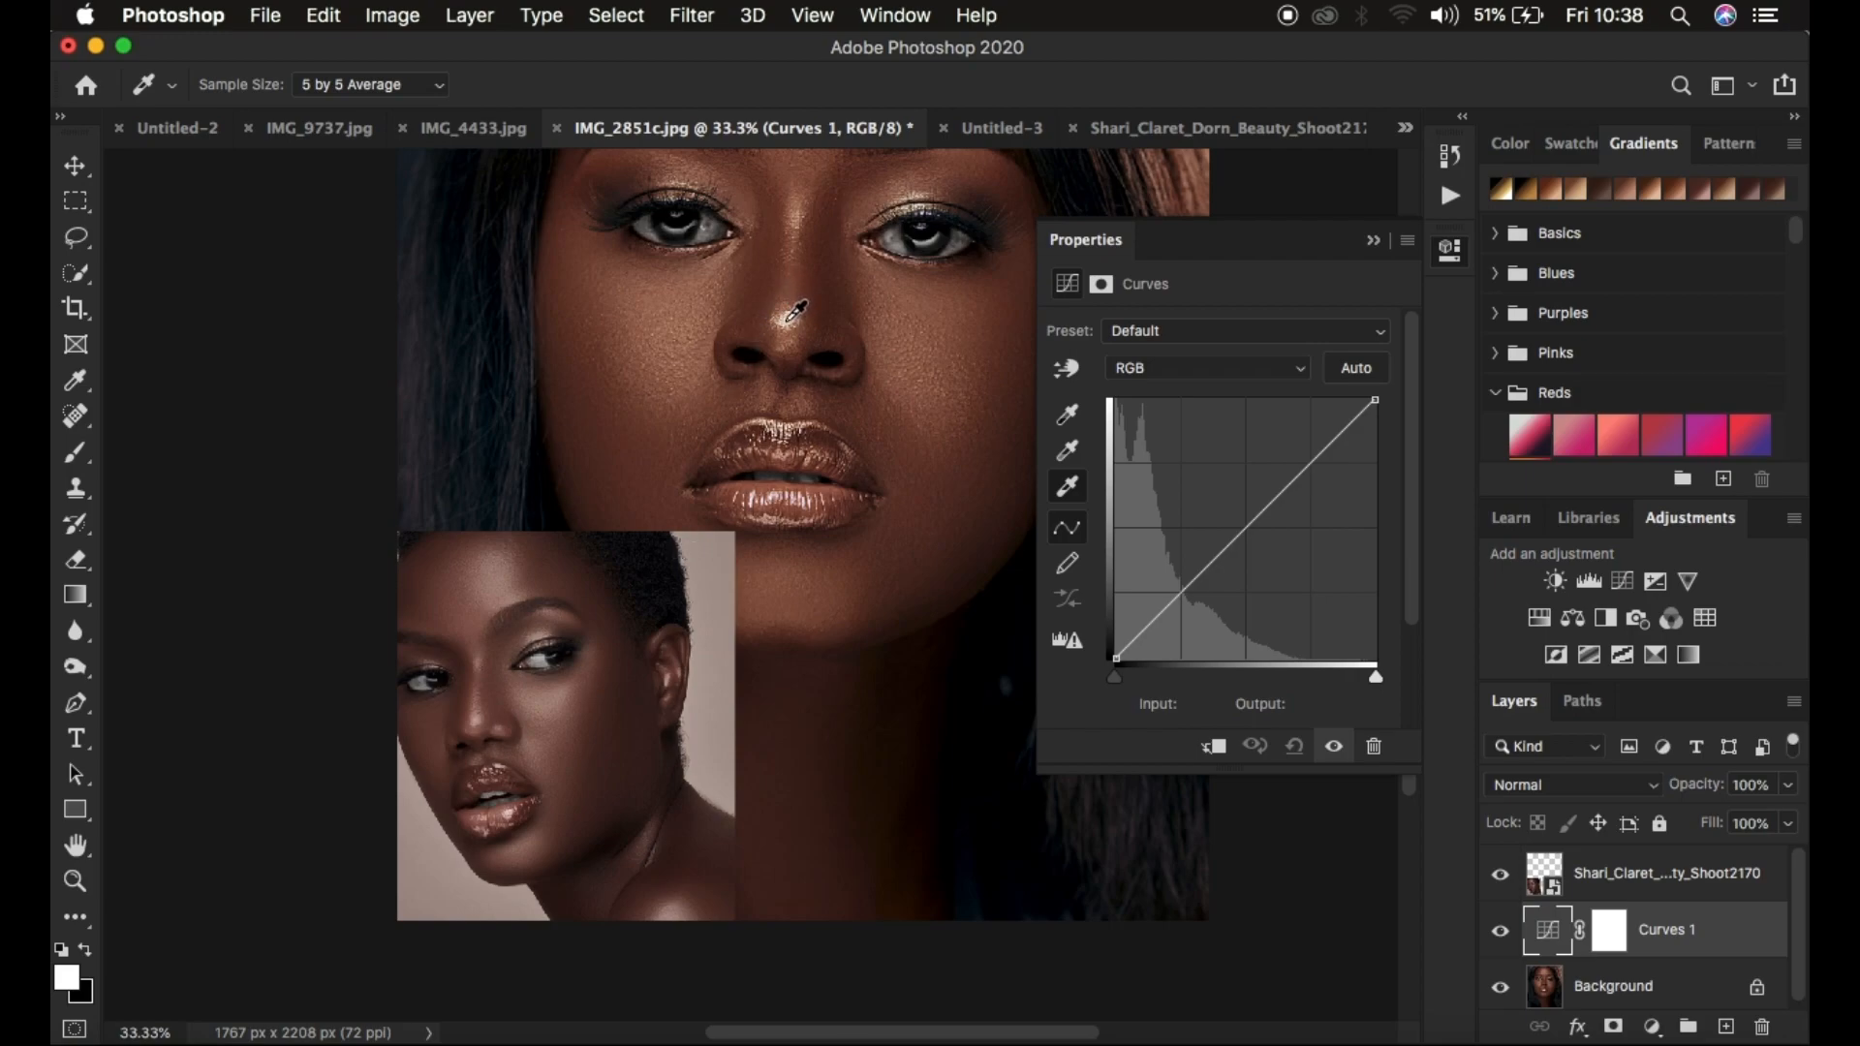
left_click(788, 321)
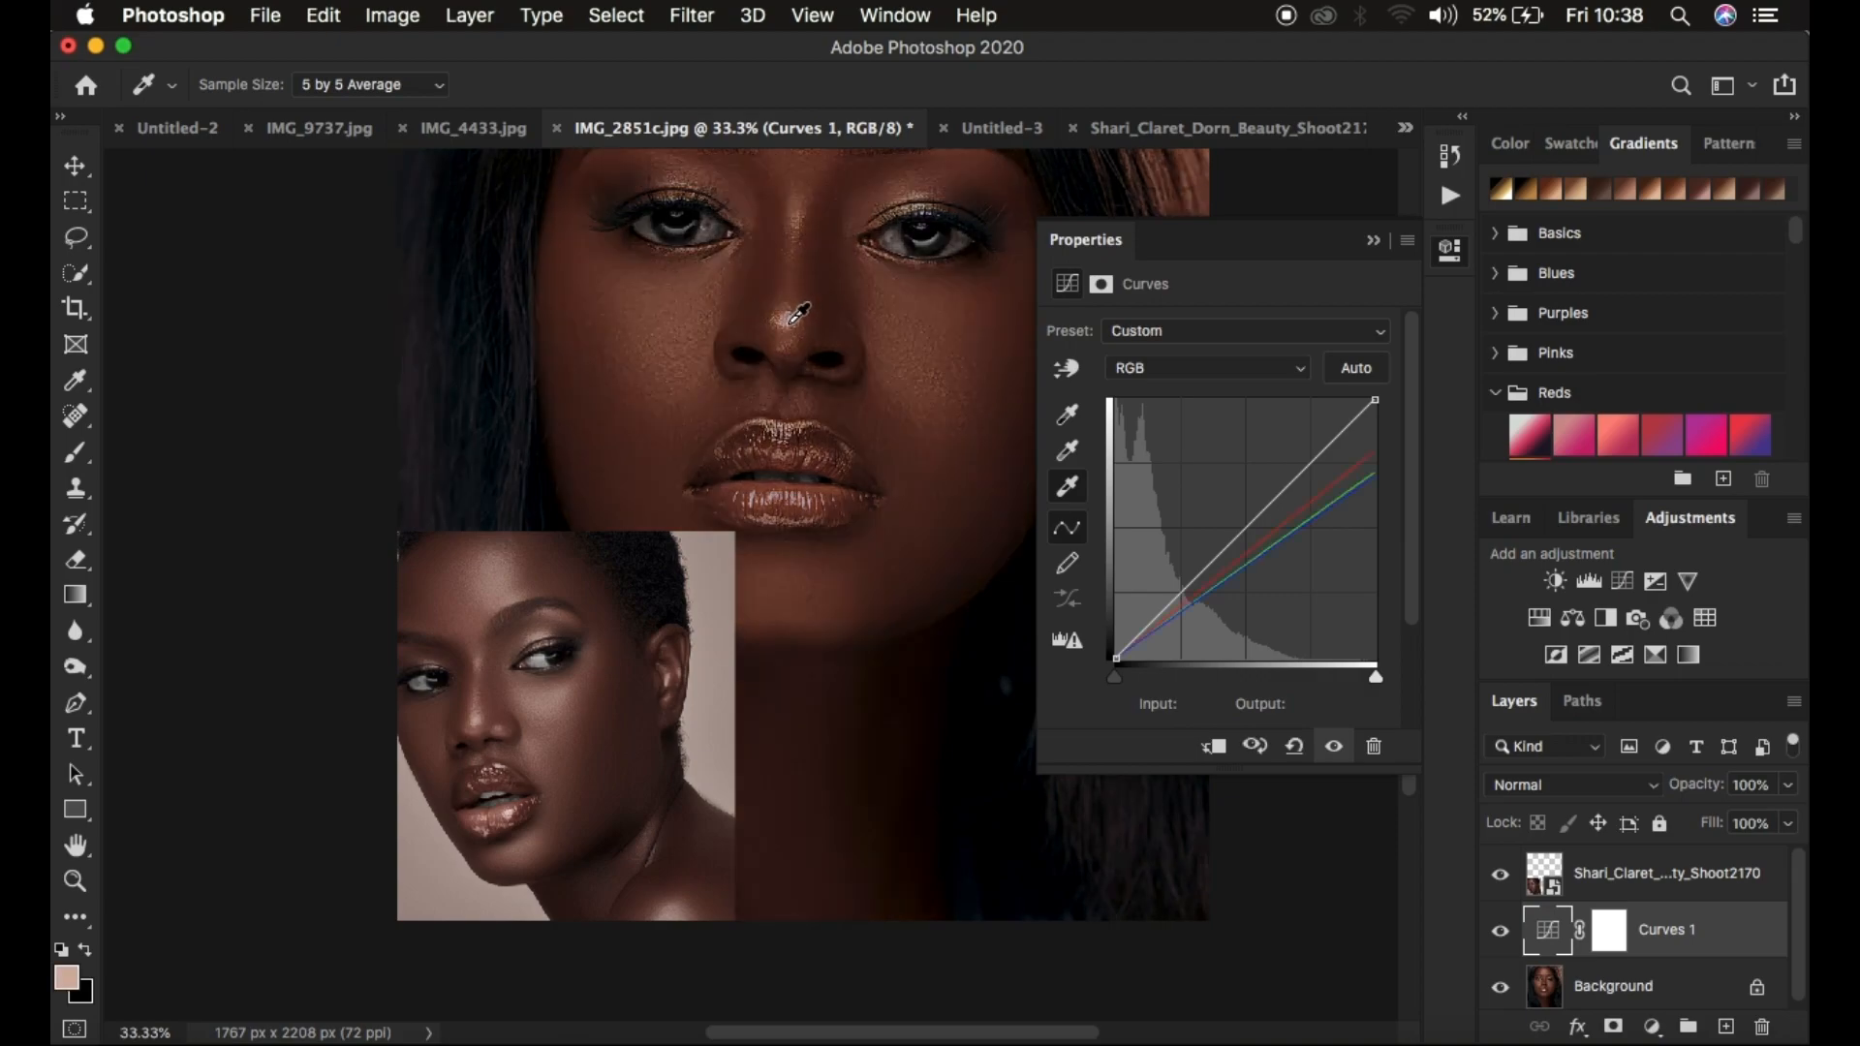
left_click(791, 320)
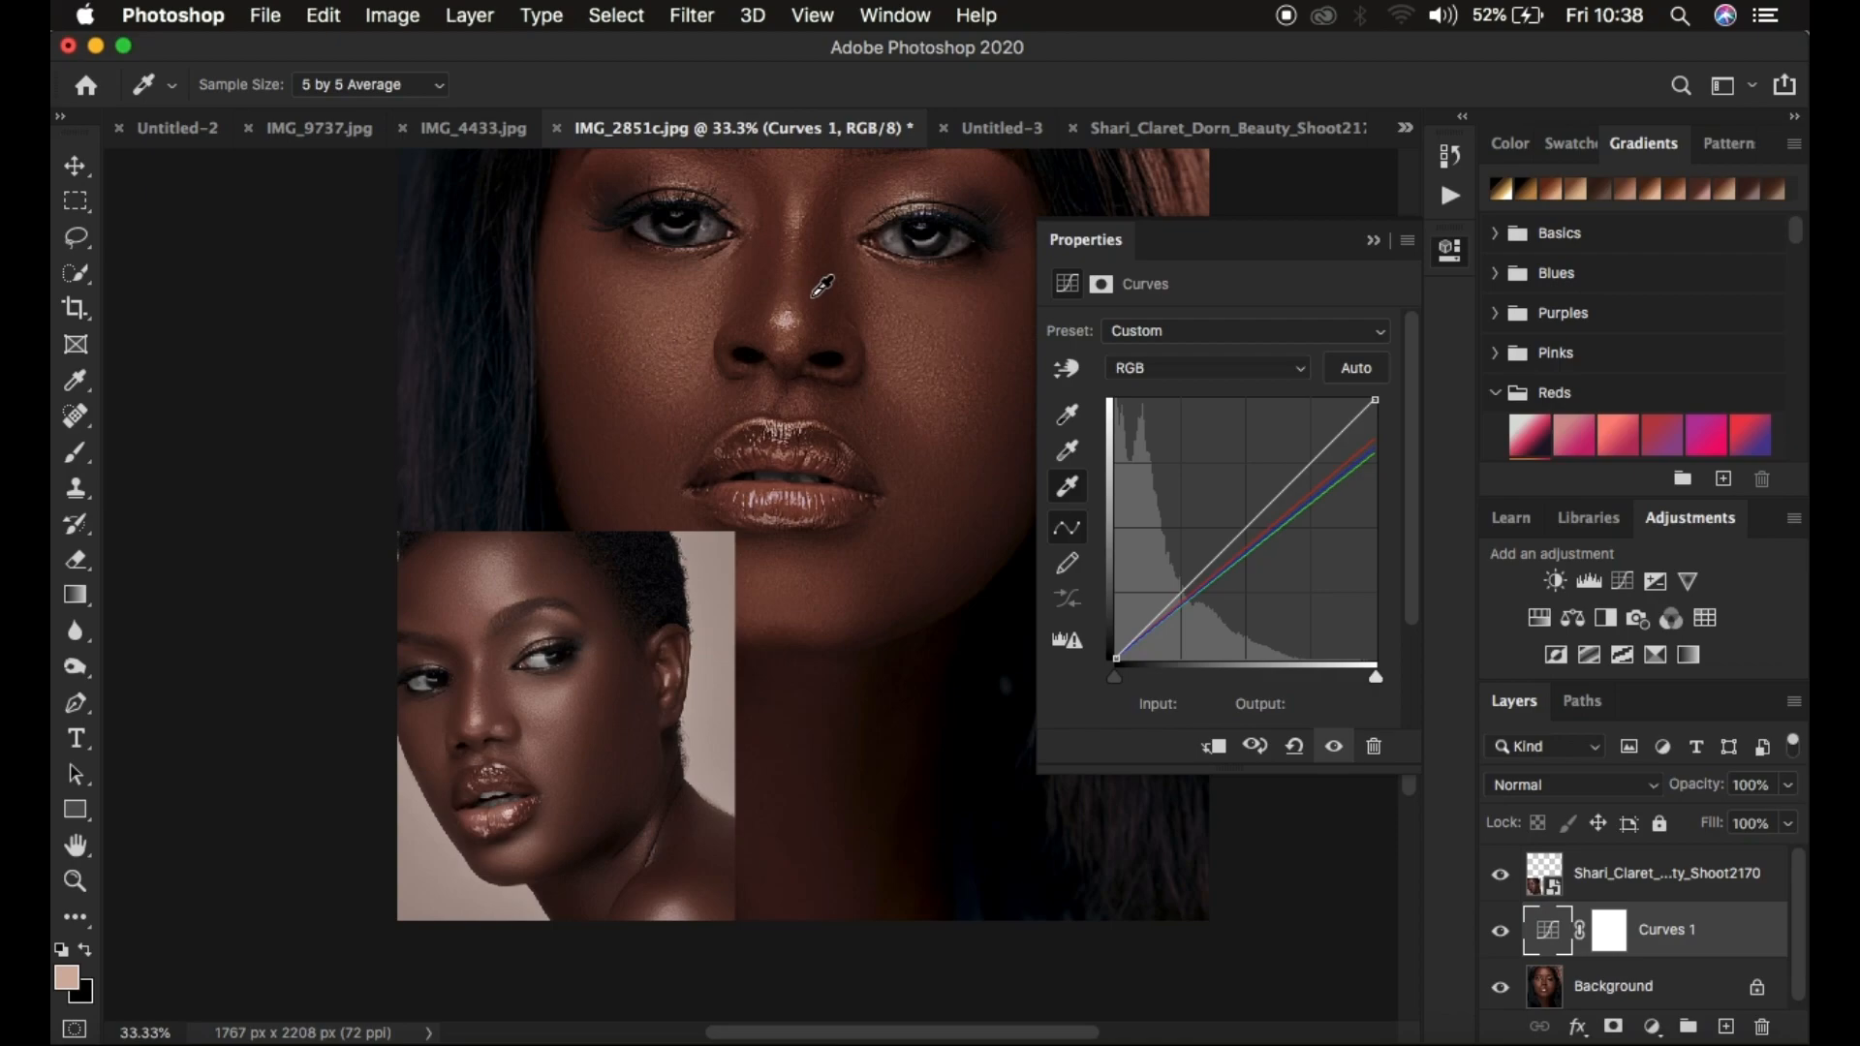
Step: Sample the reference model's cheek (#472722) as the Curves target midtone color, without saving it as a default
left_click(1070, 453)
double_click(1069, 454)
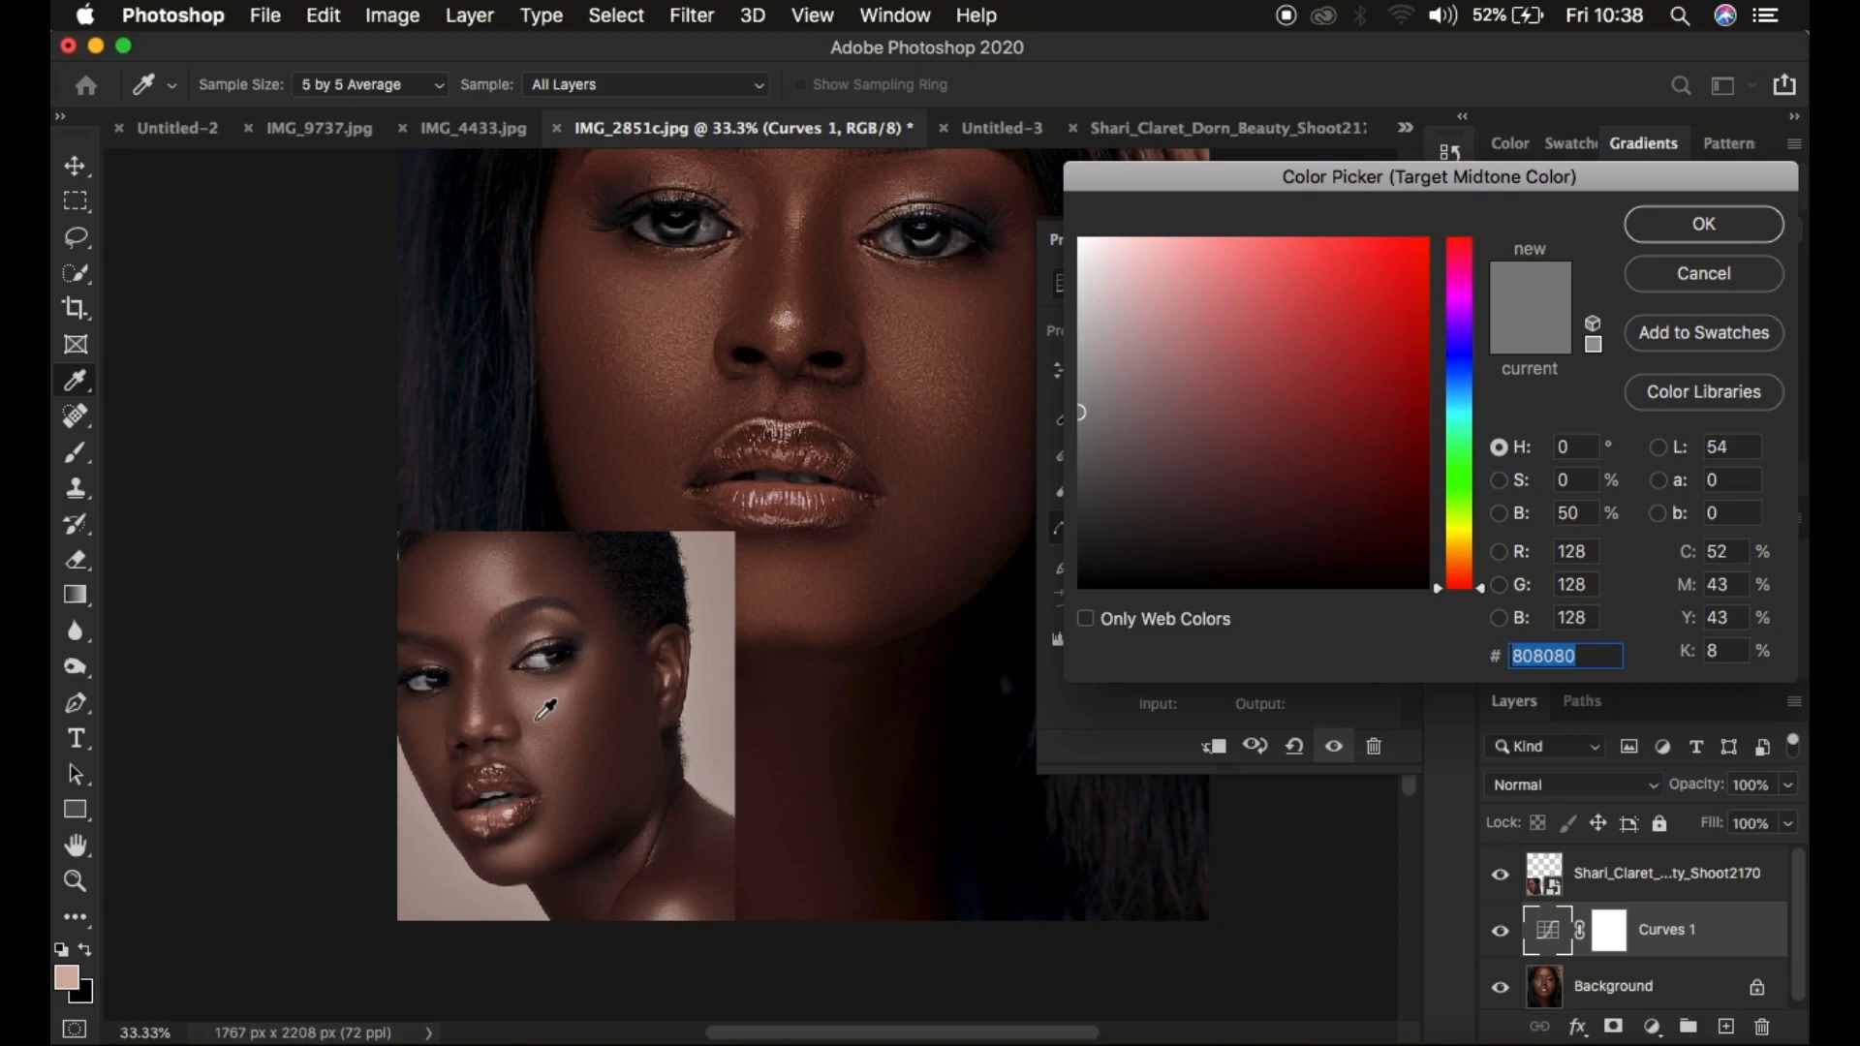
key("super+equal")
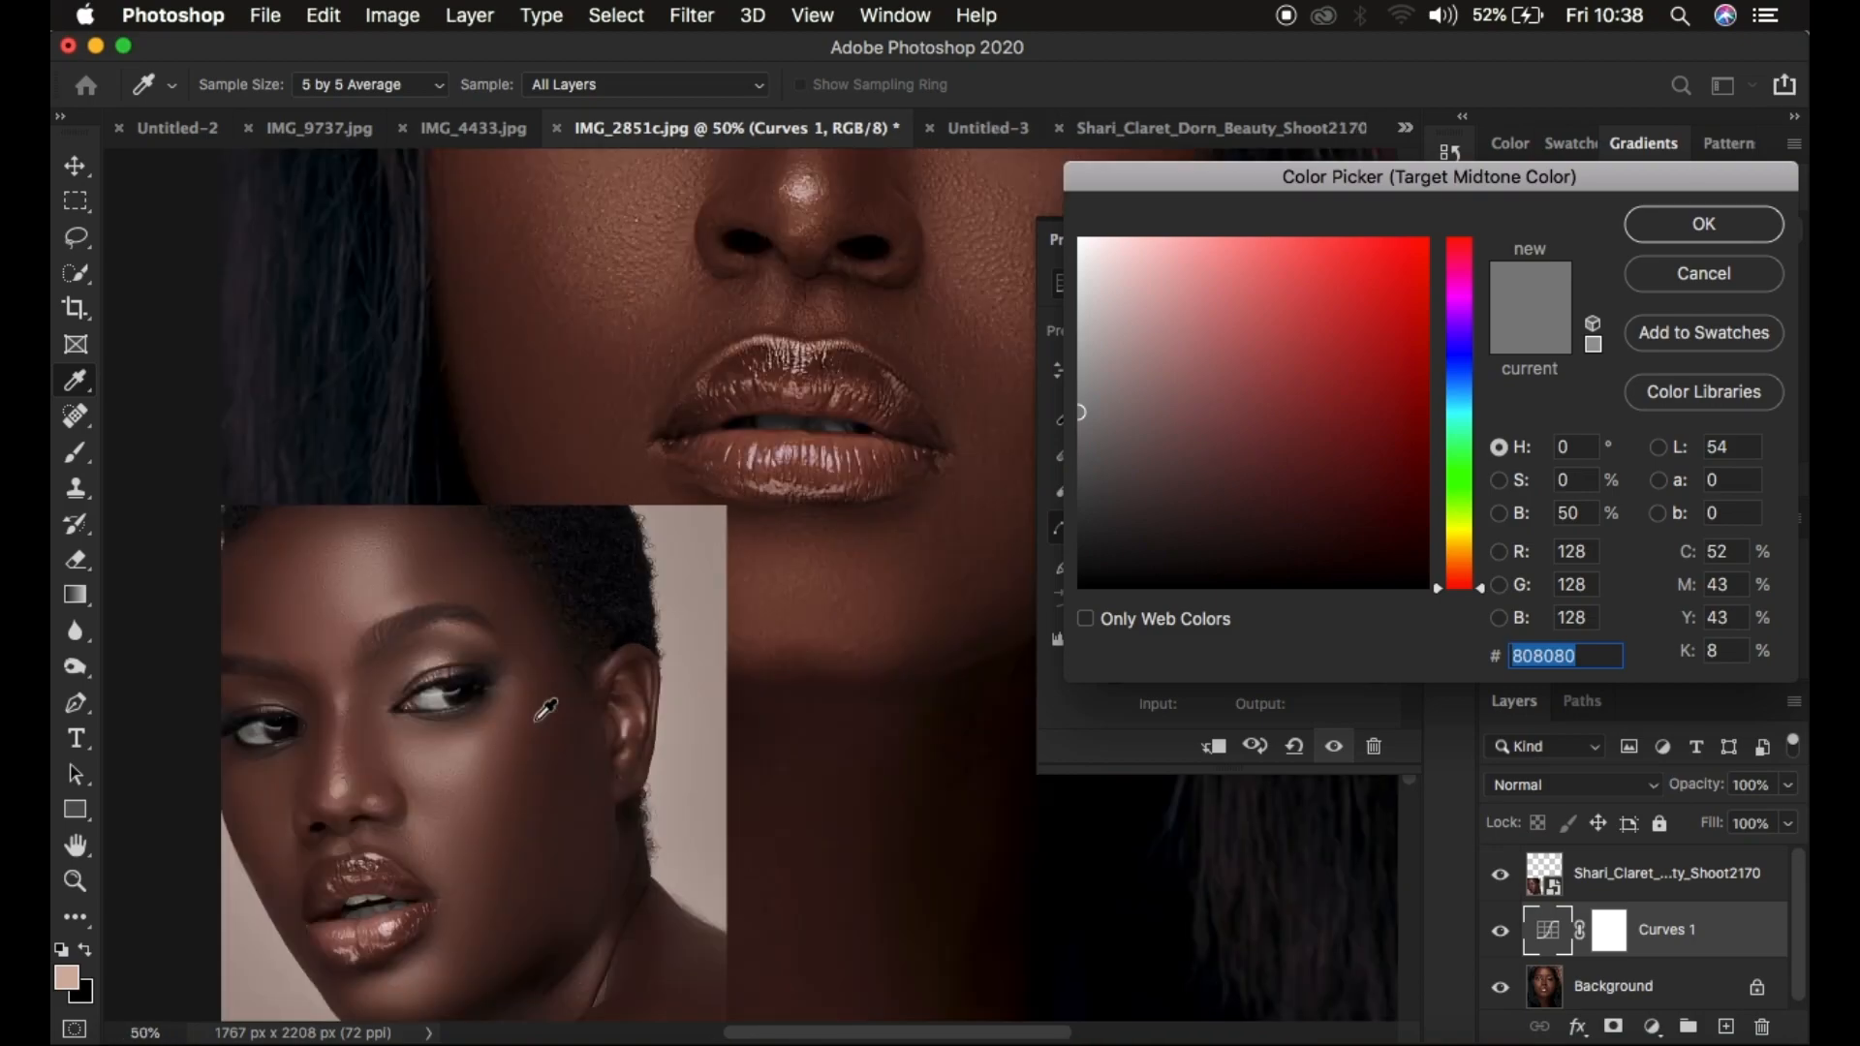
left_click(537, 785)
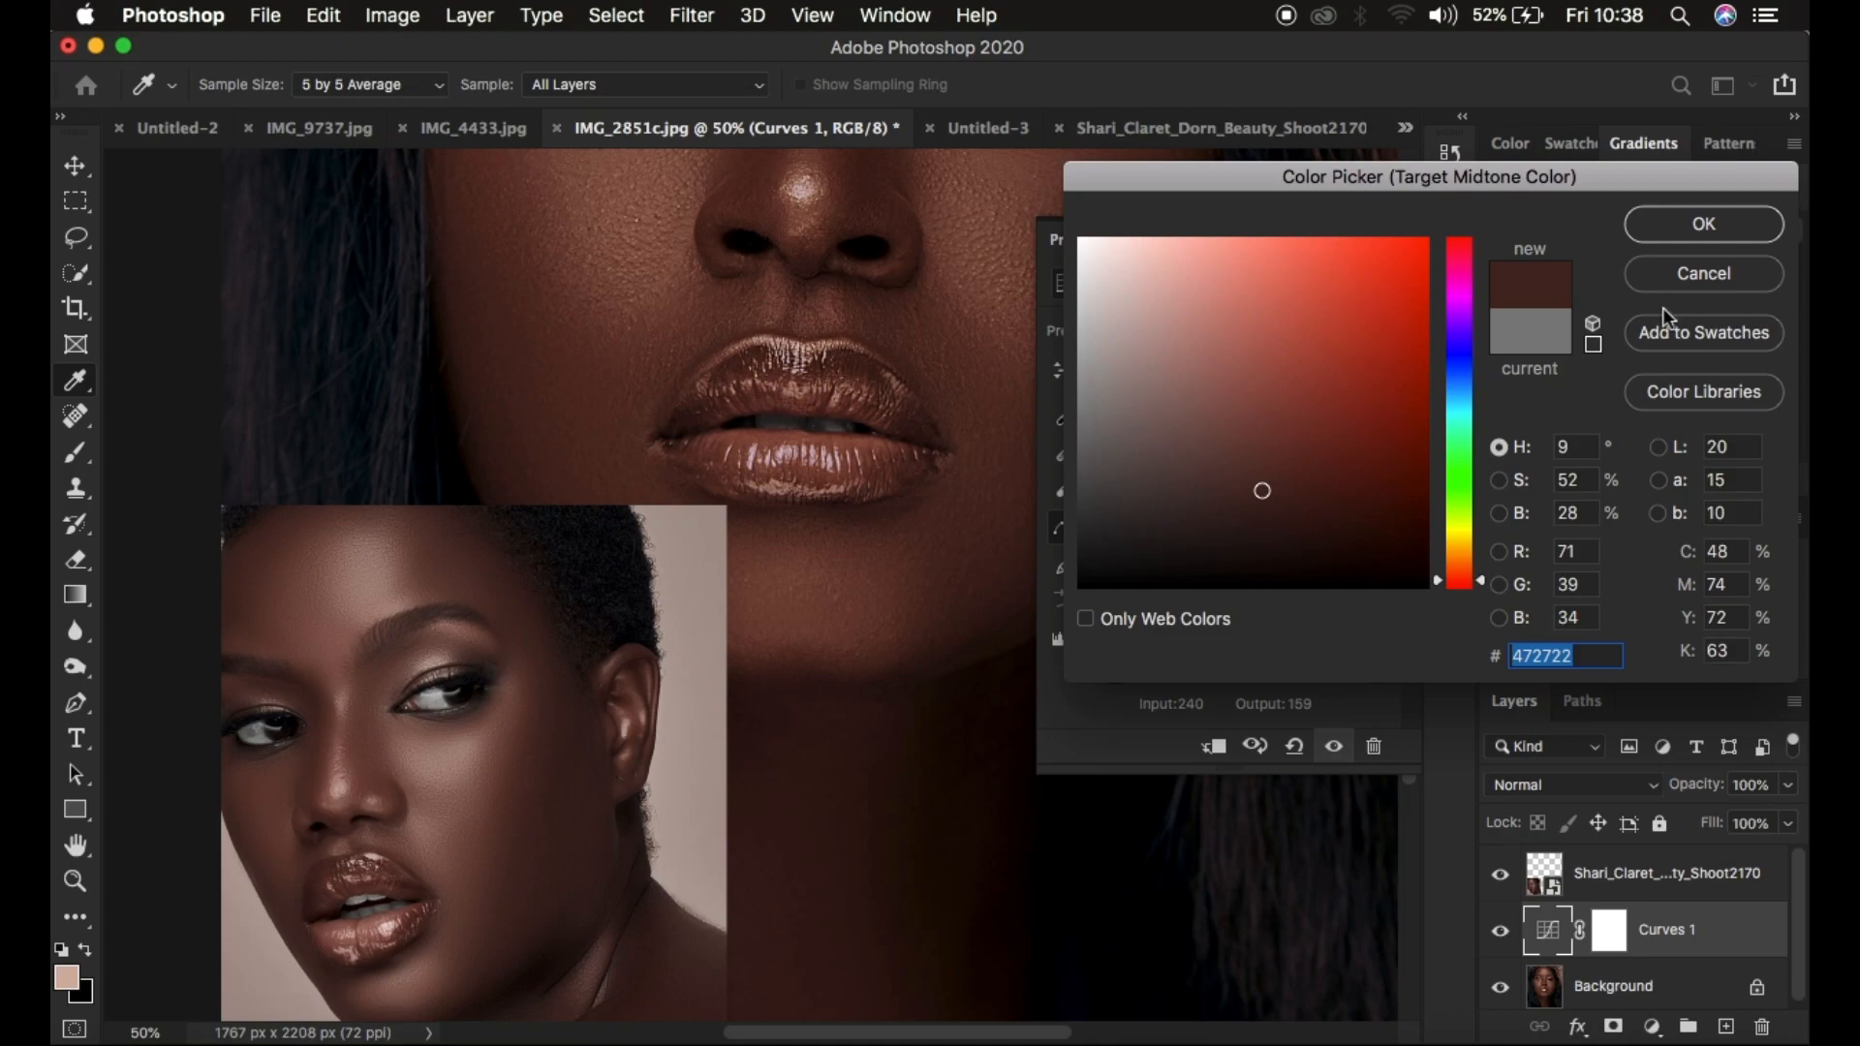
left_click(1695, 233)
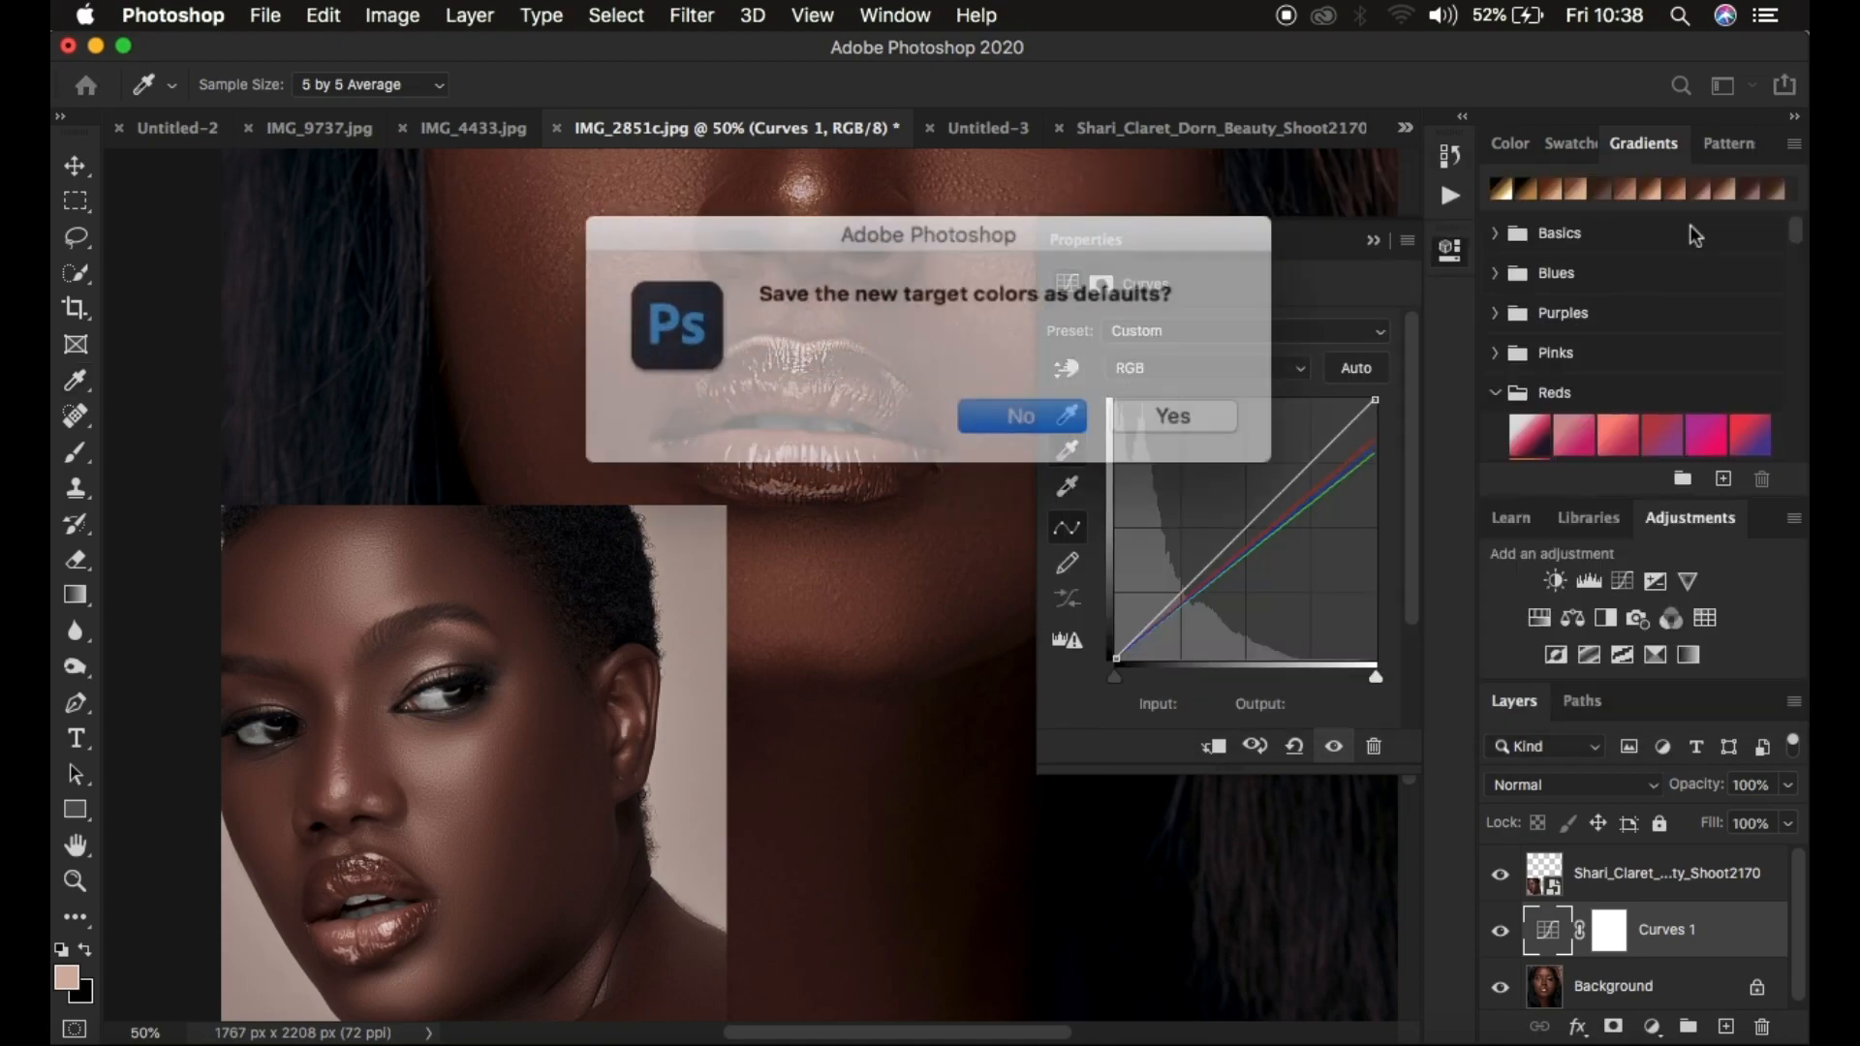
left_click(1007, 403)
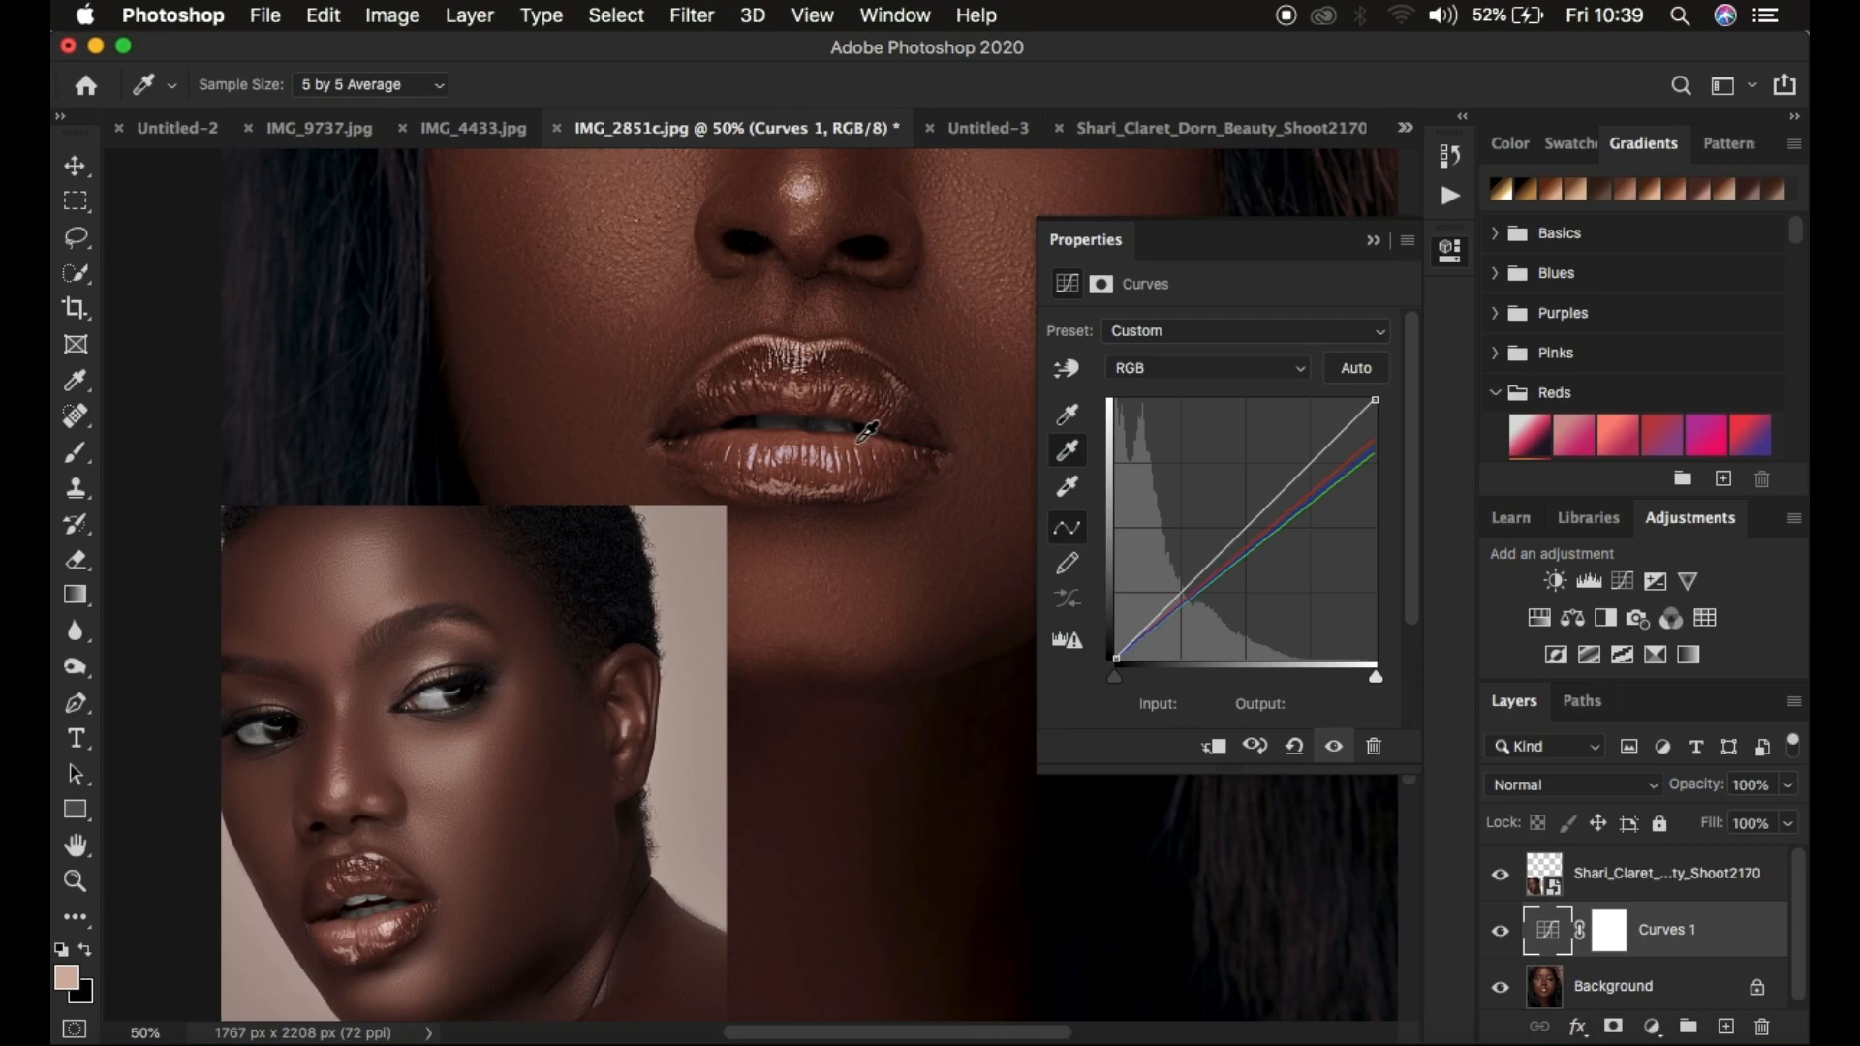
key("super+minus")
key("super+minus")
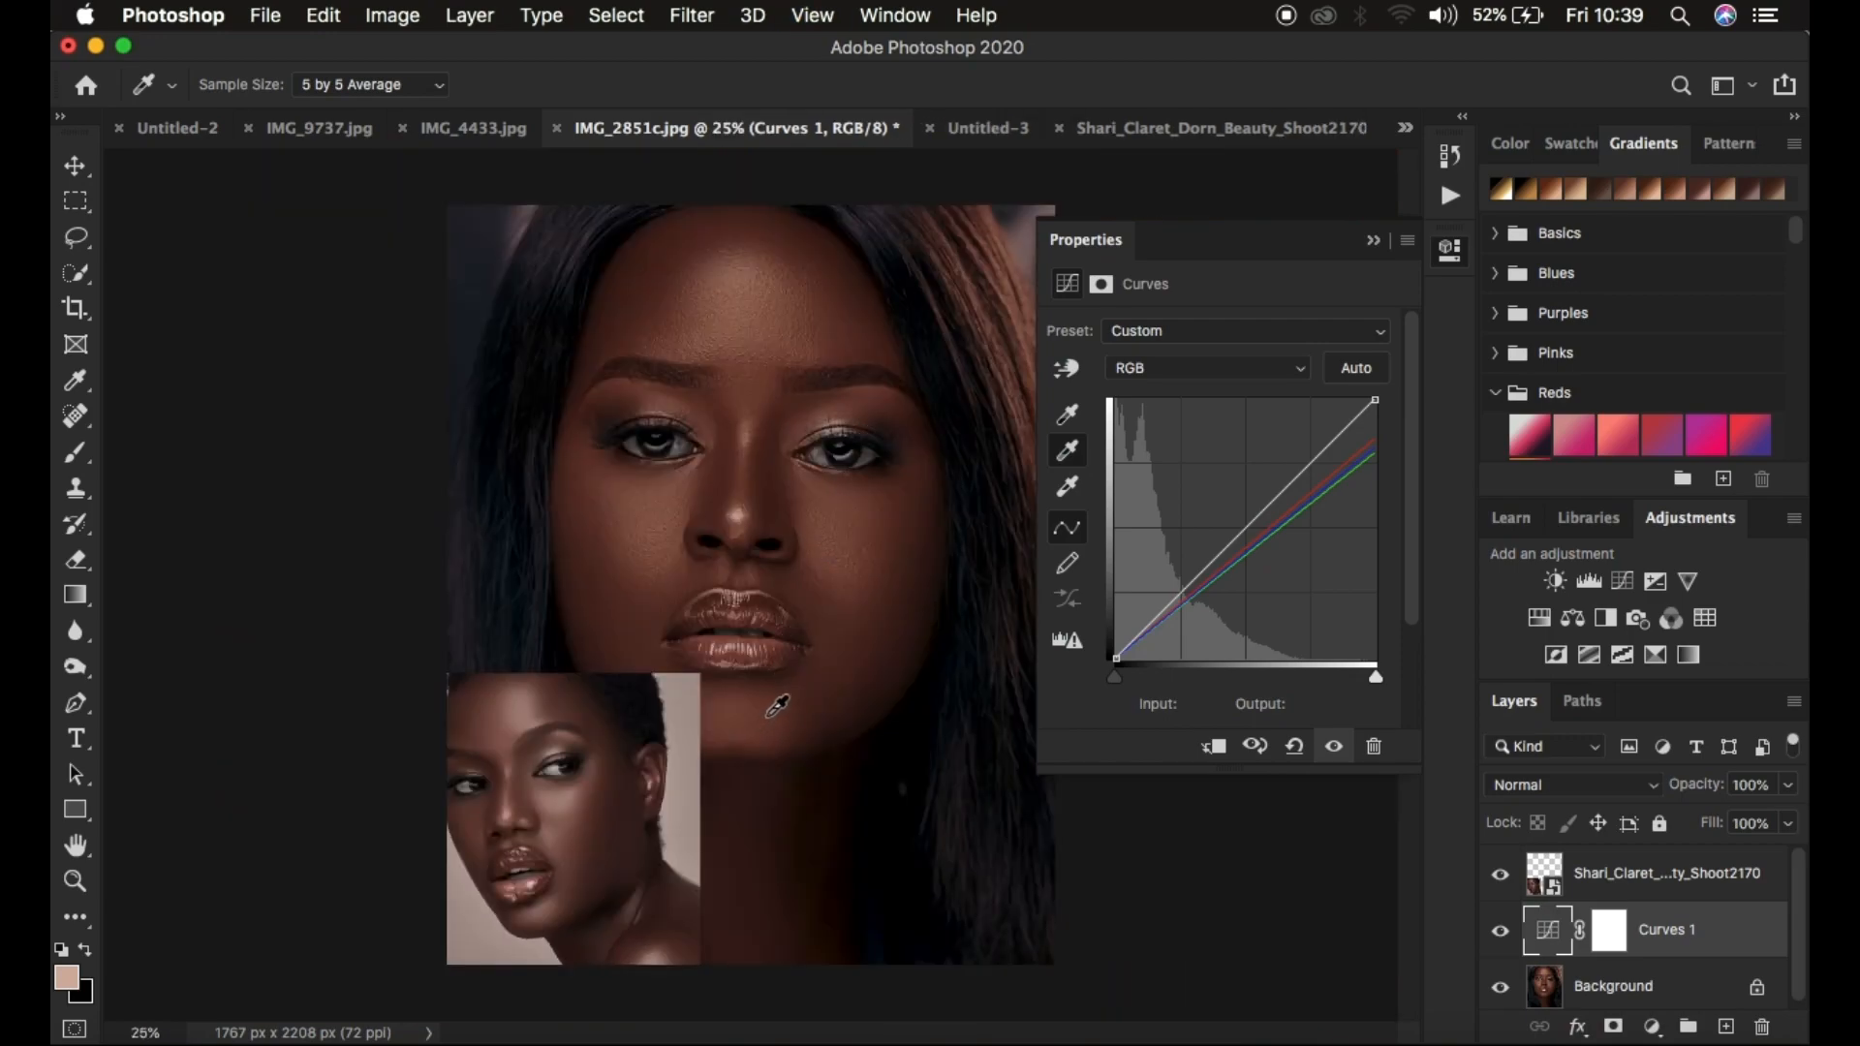
Step: Apply the Curves gray point to the main portrait's cheek and compare the image with Curves 1 hidden and shown
left_click(870, 519)
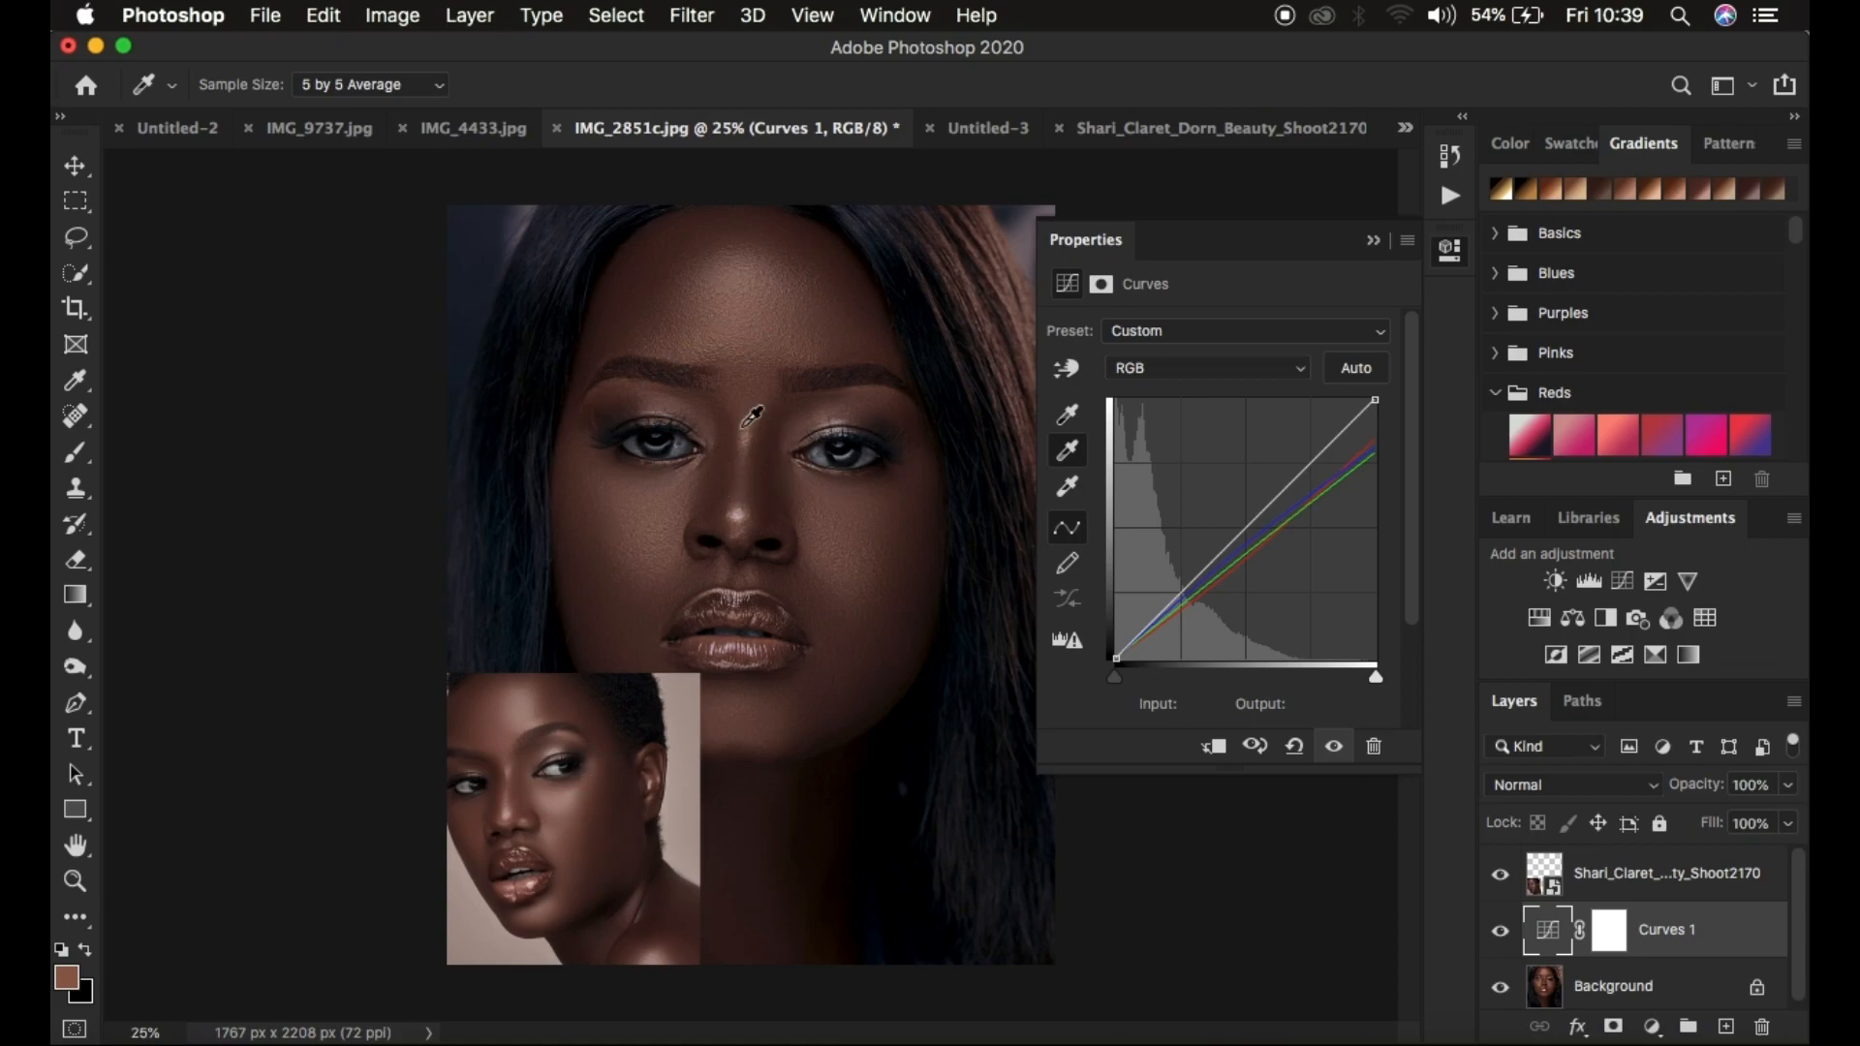
left_click(1374, 240)
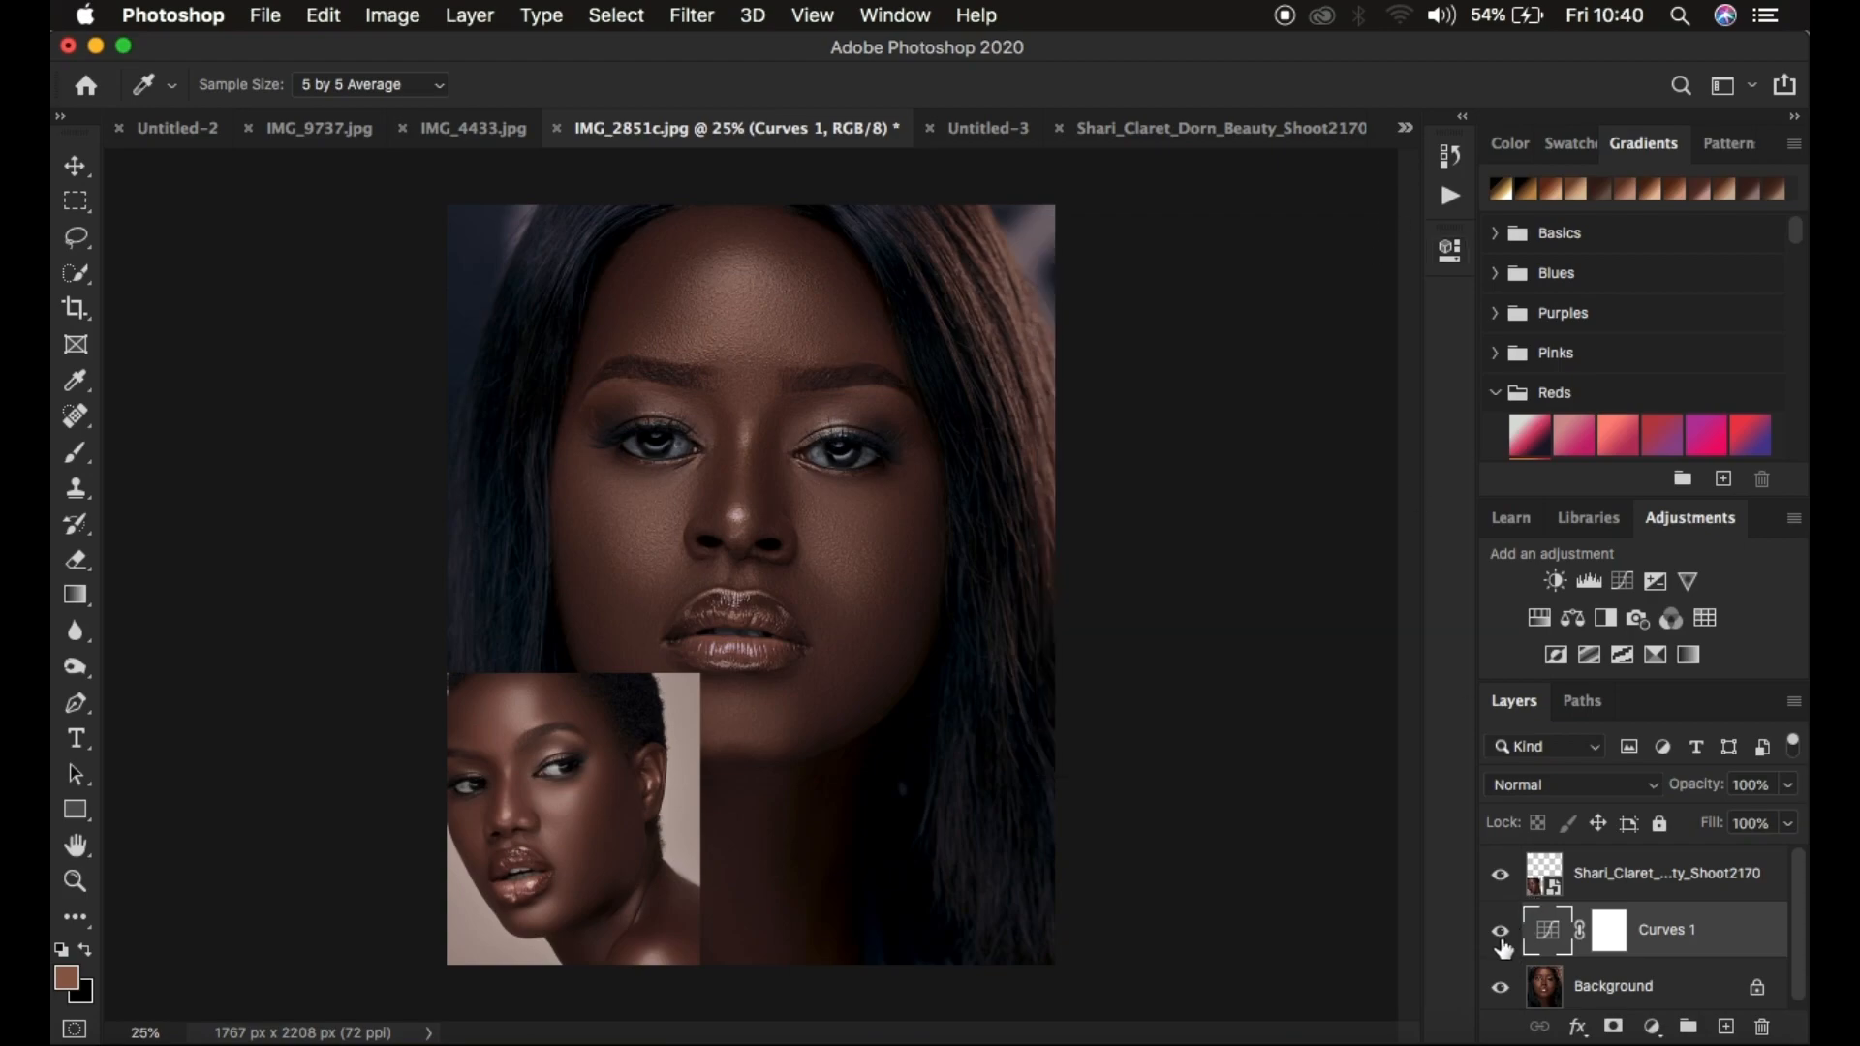
left_click(1494, 936)
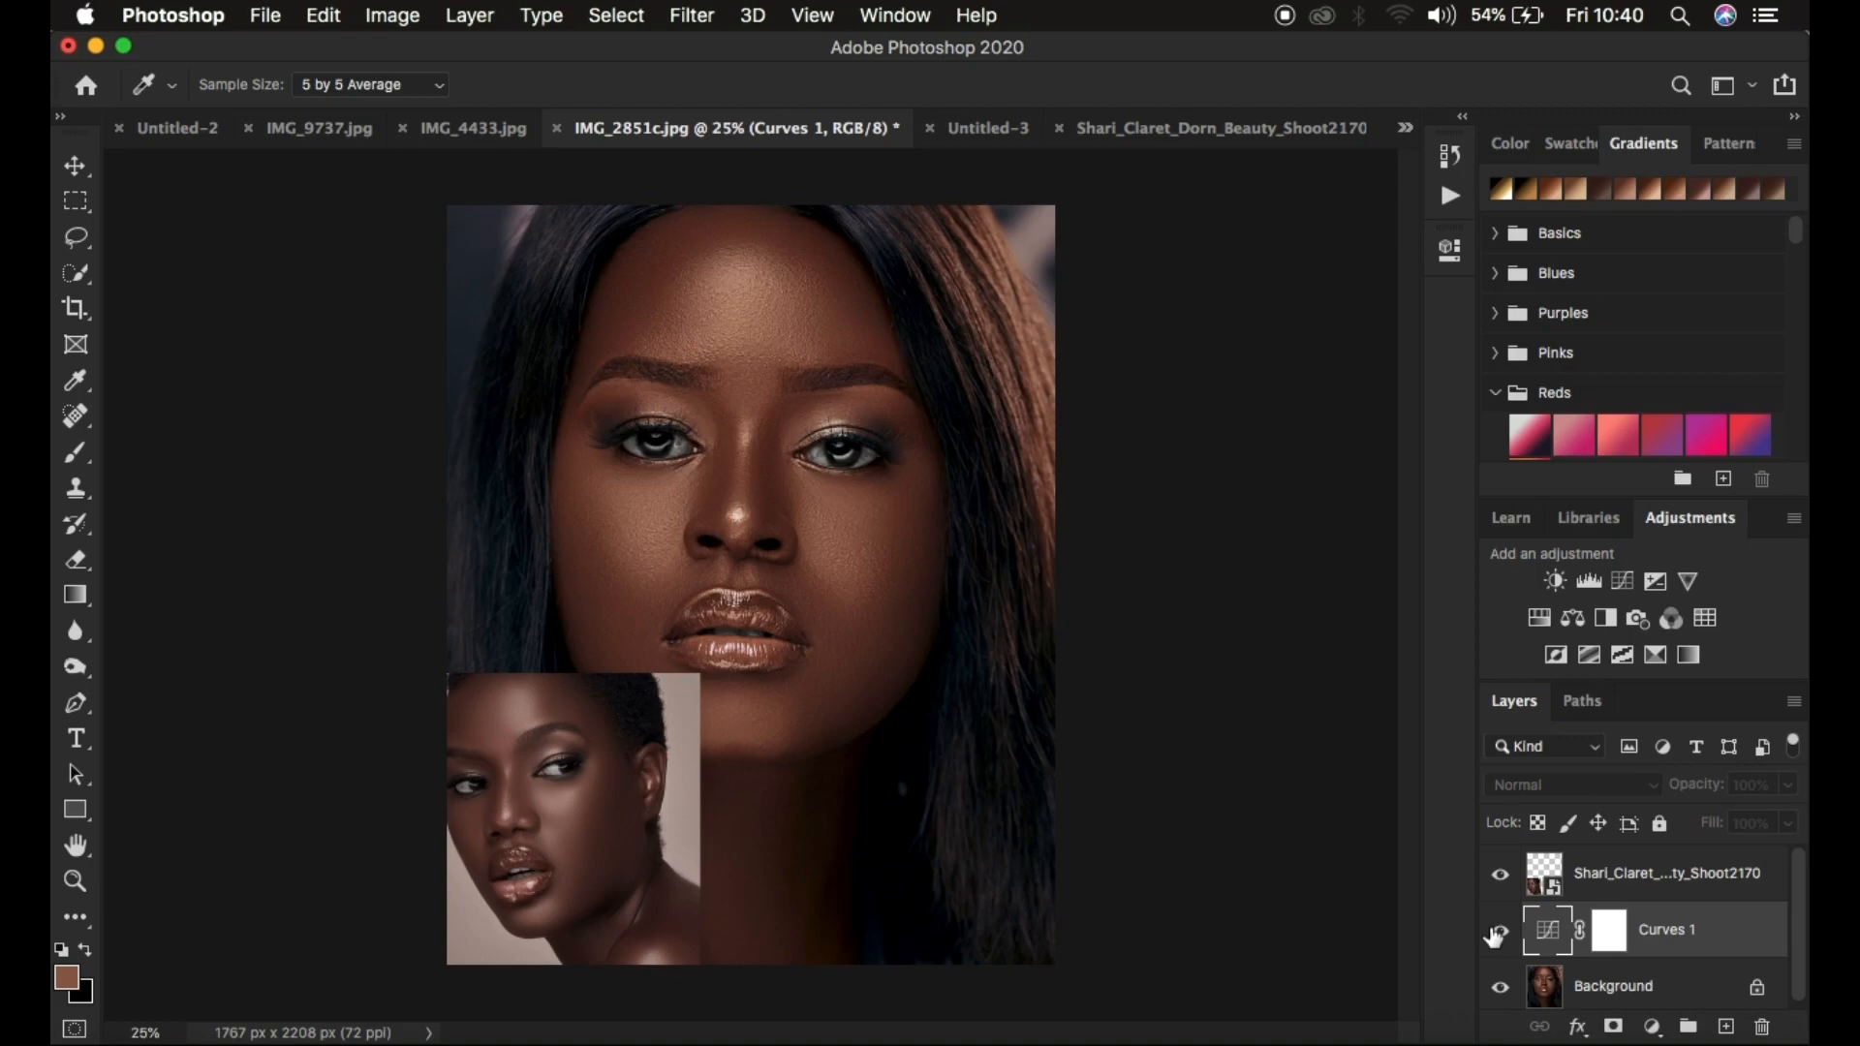
left_click(1495, 936)
left_click(1493, 936)
left_click(1495, 935)
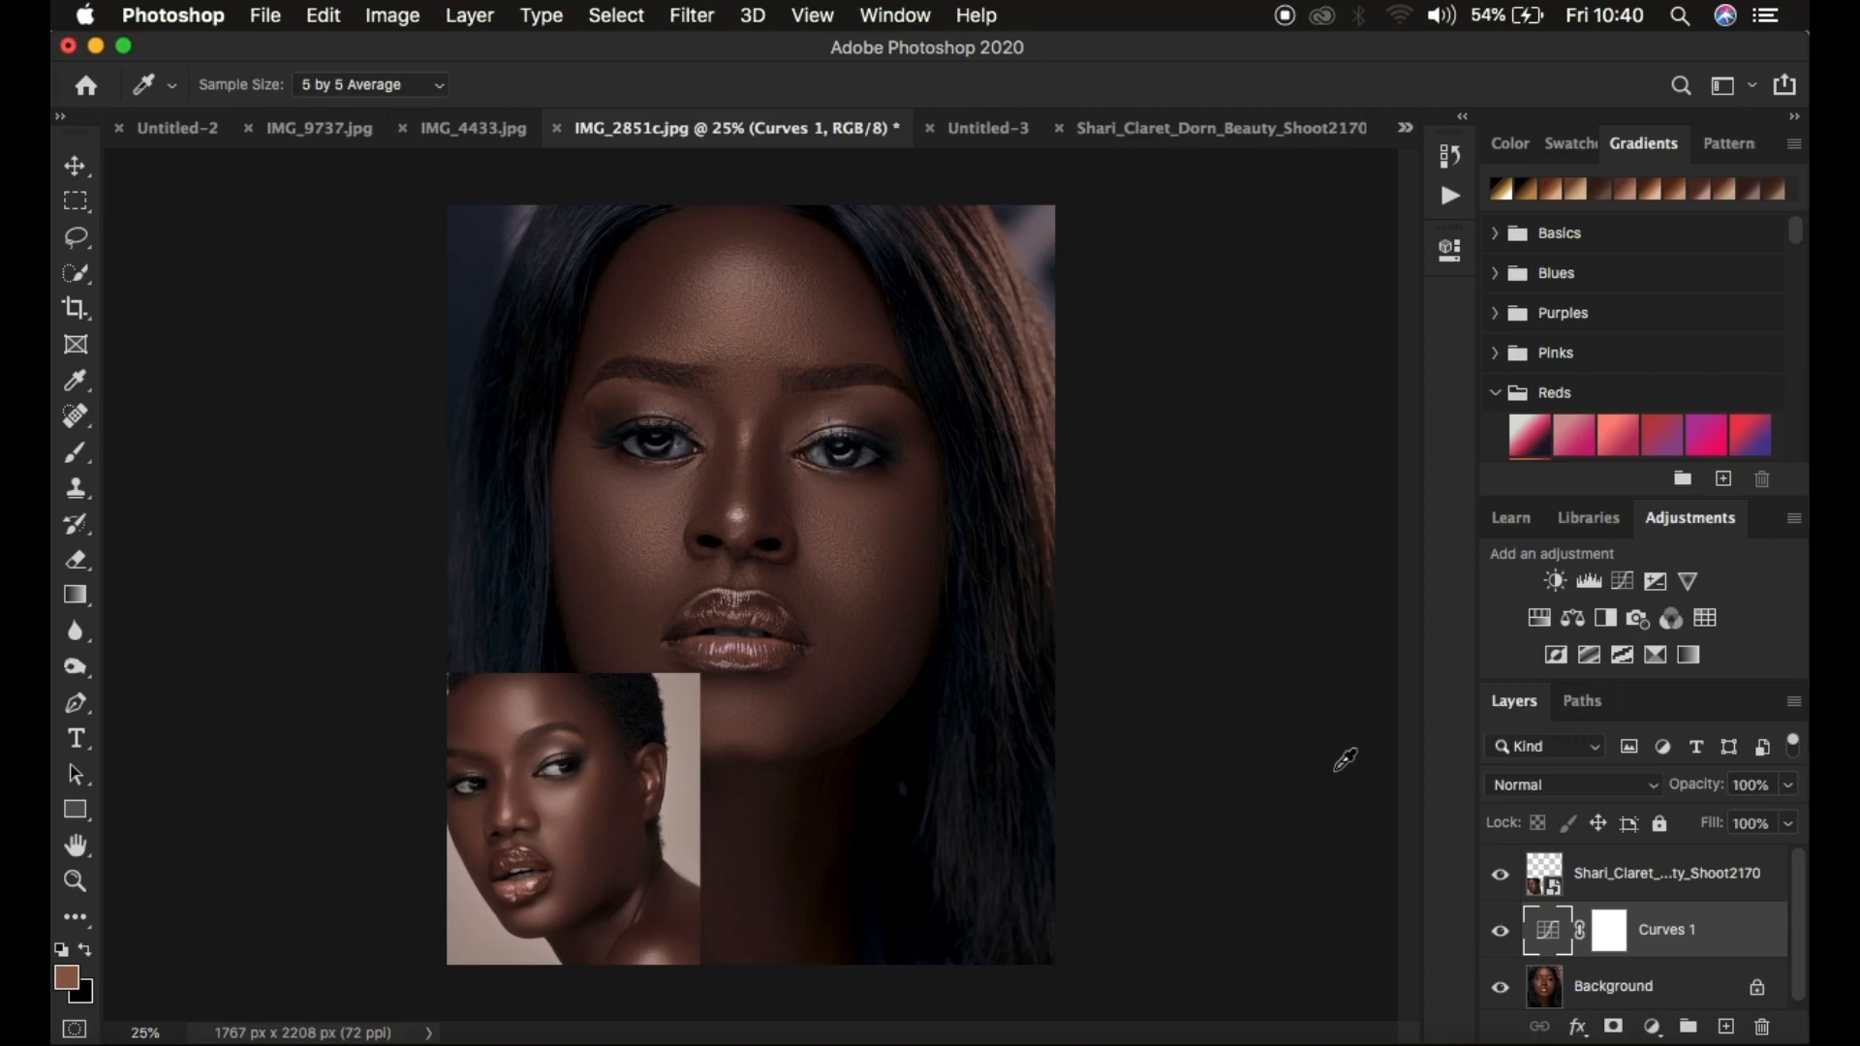
Step: Target the Curves 1 layer mask with default colors and set up a Soft Round brush at 0% hardness
left_click(1616, 944)
key("d")
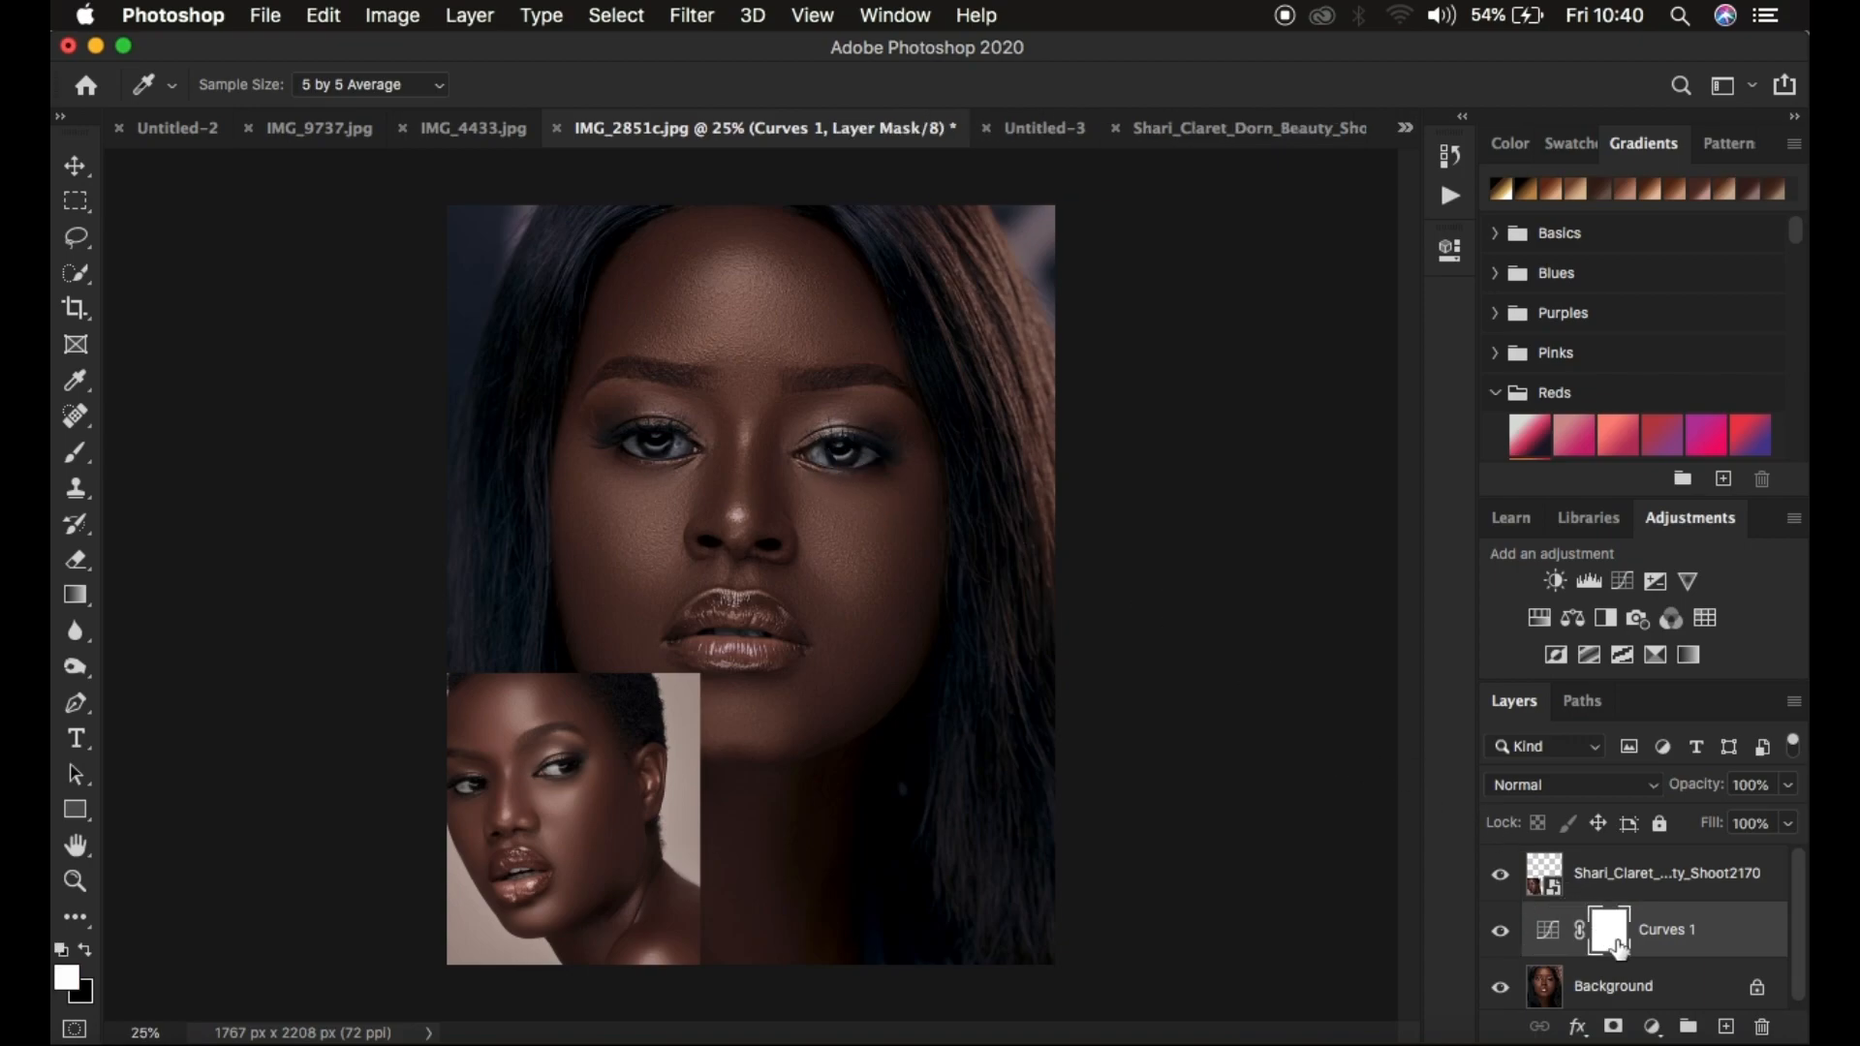
left_click(72, 456)
right_click(71, 457)
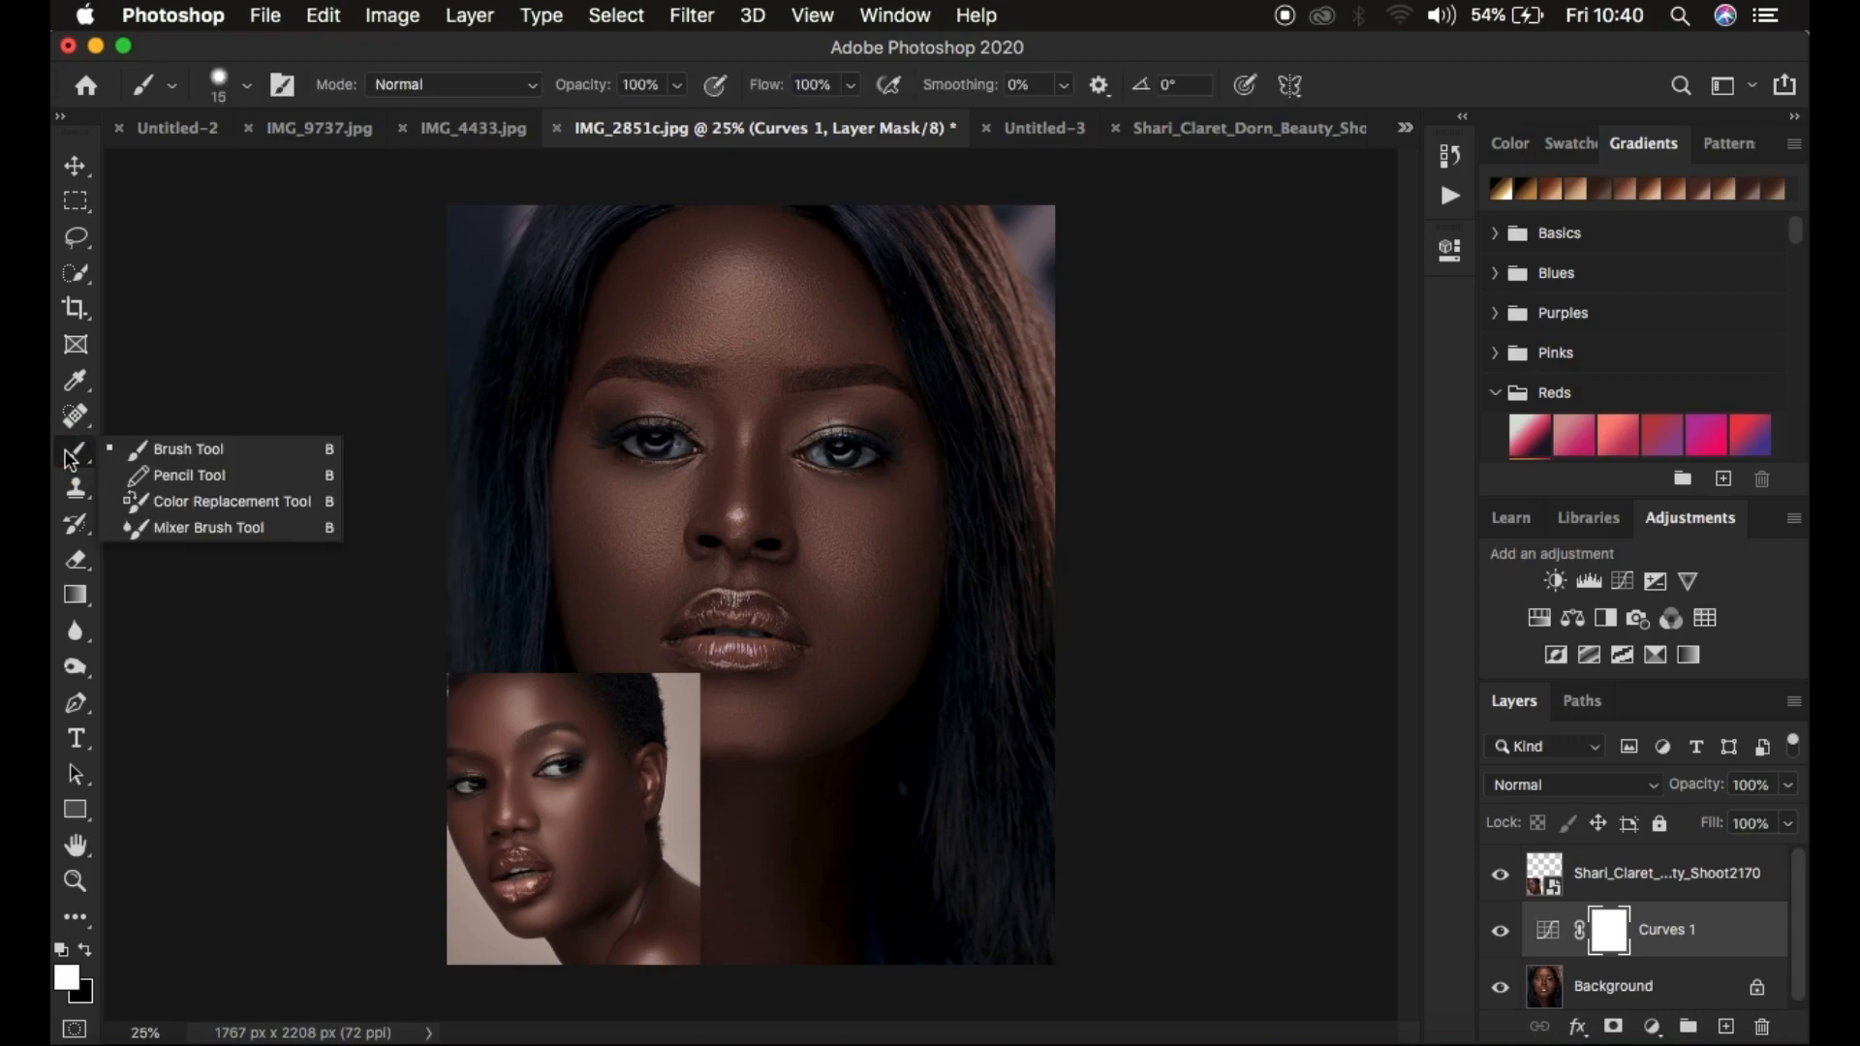
left_click(156, 451)
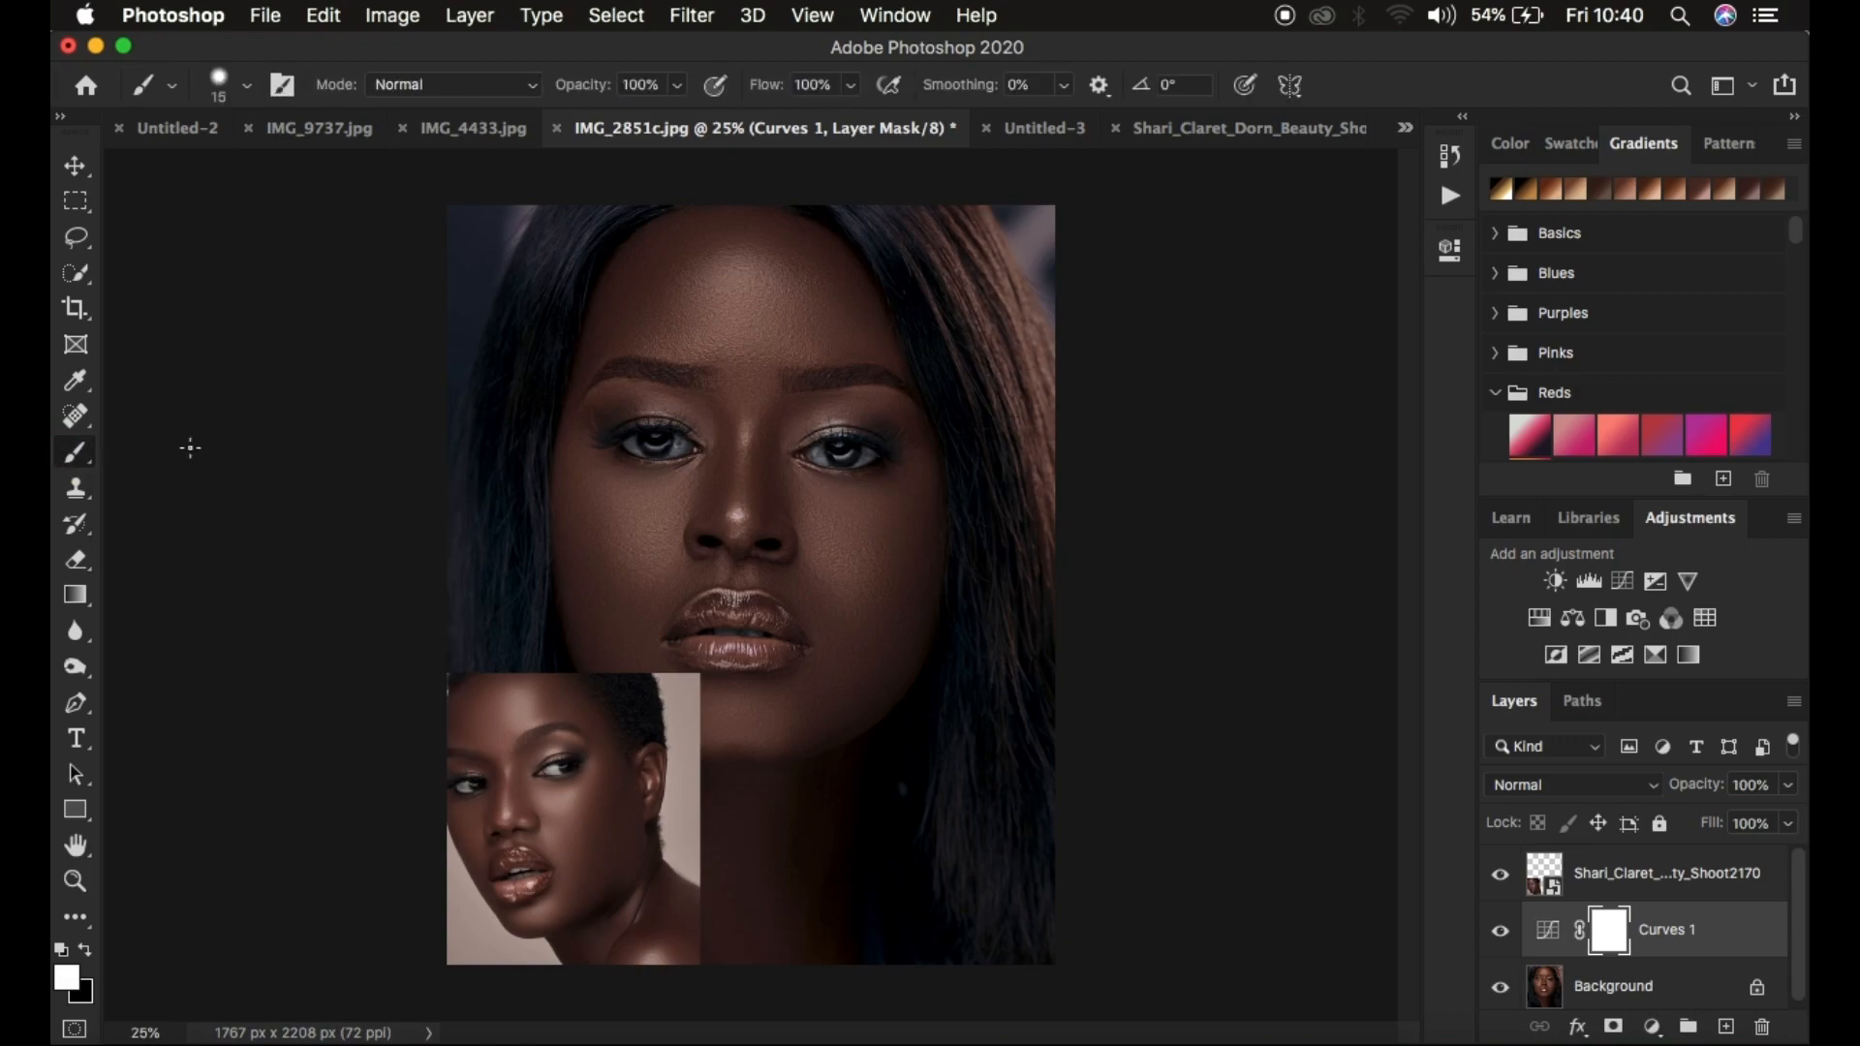
left_click(246, 89)
left_click_drag(288, 229, 203, 231)
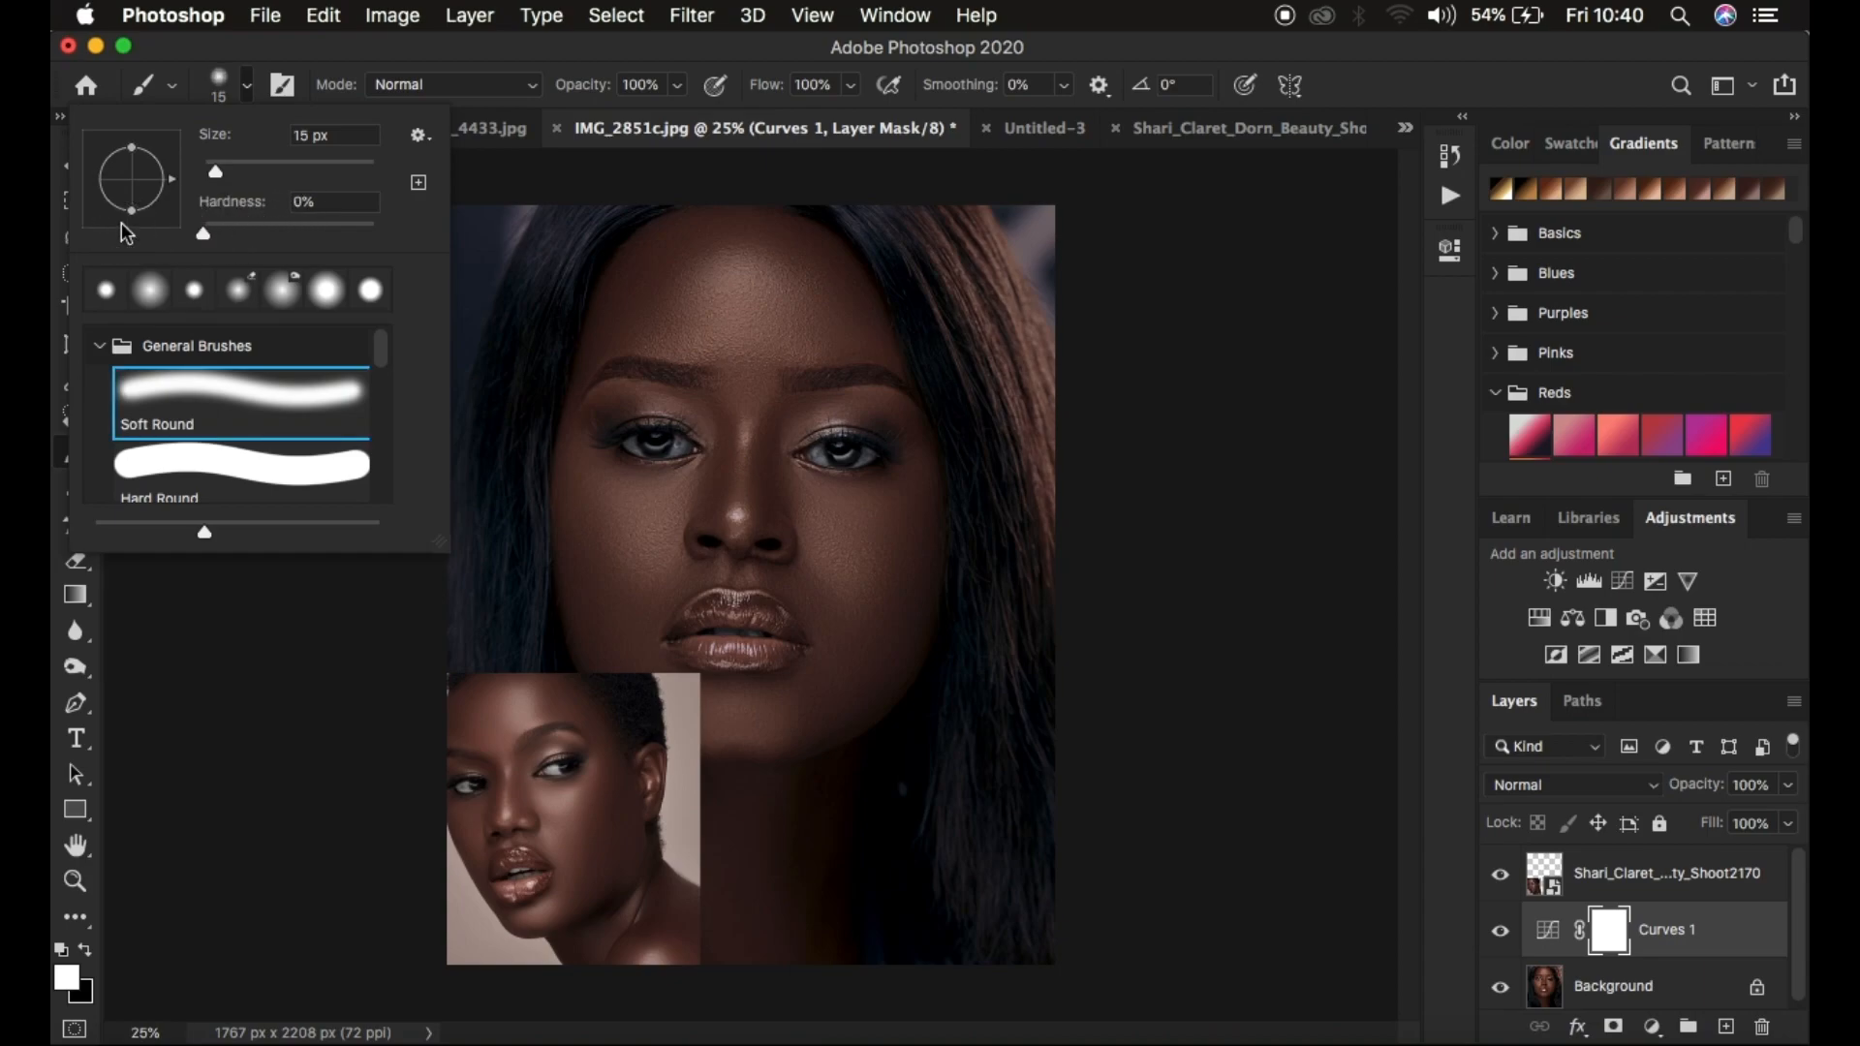
left_click(587, 58)
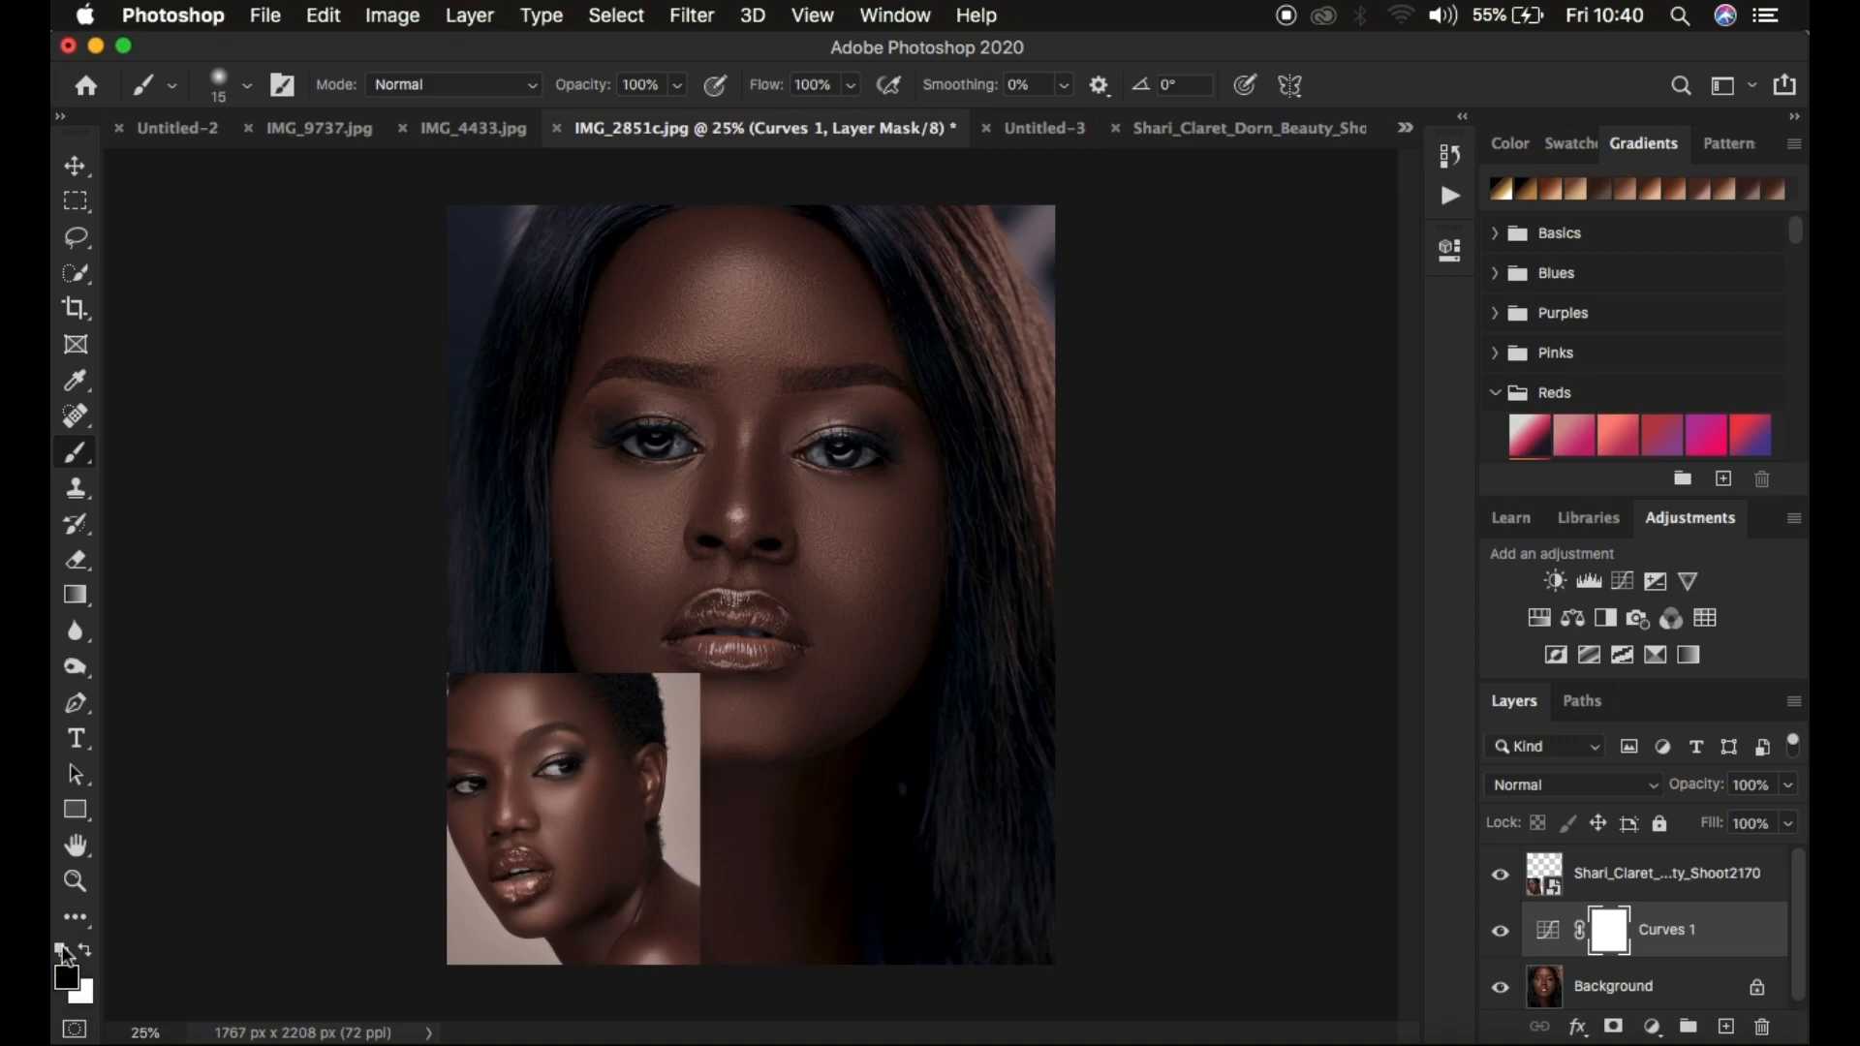
Step: Paint black over both eyes on the Curves 1 mask with a 50 px brush to exclude them from the grading
key("x")
key("x")
key("x")
key("x")
key("super+equal")
key("bracketright")
key("bracketright")
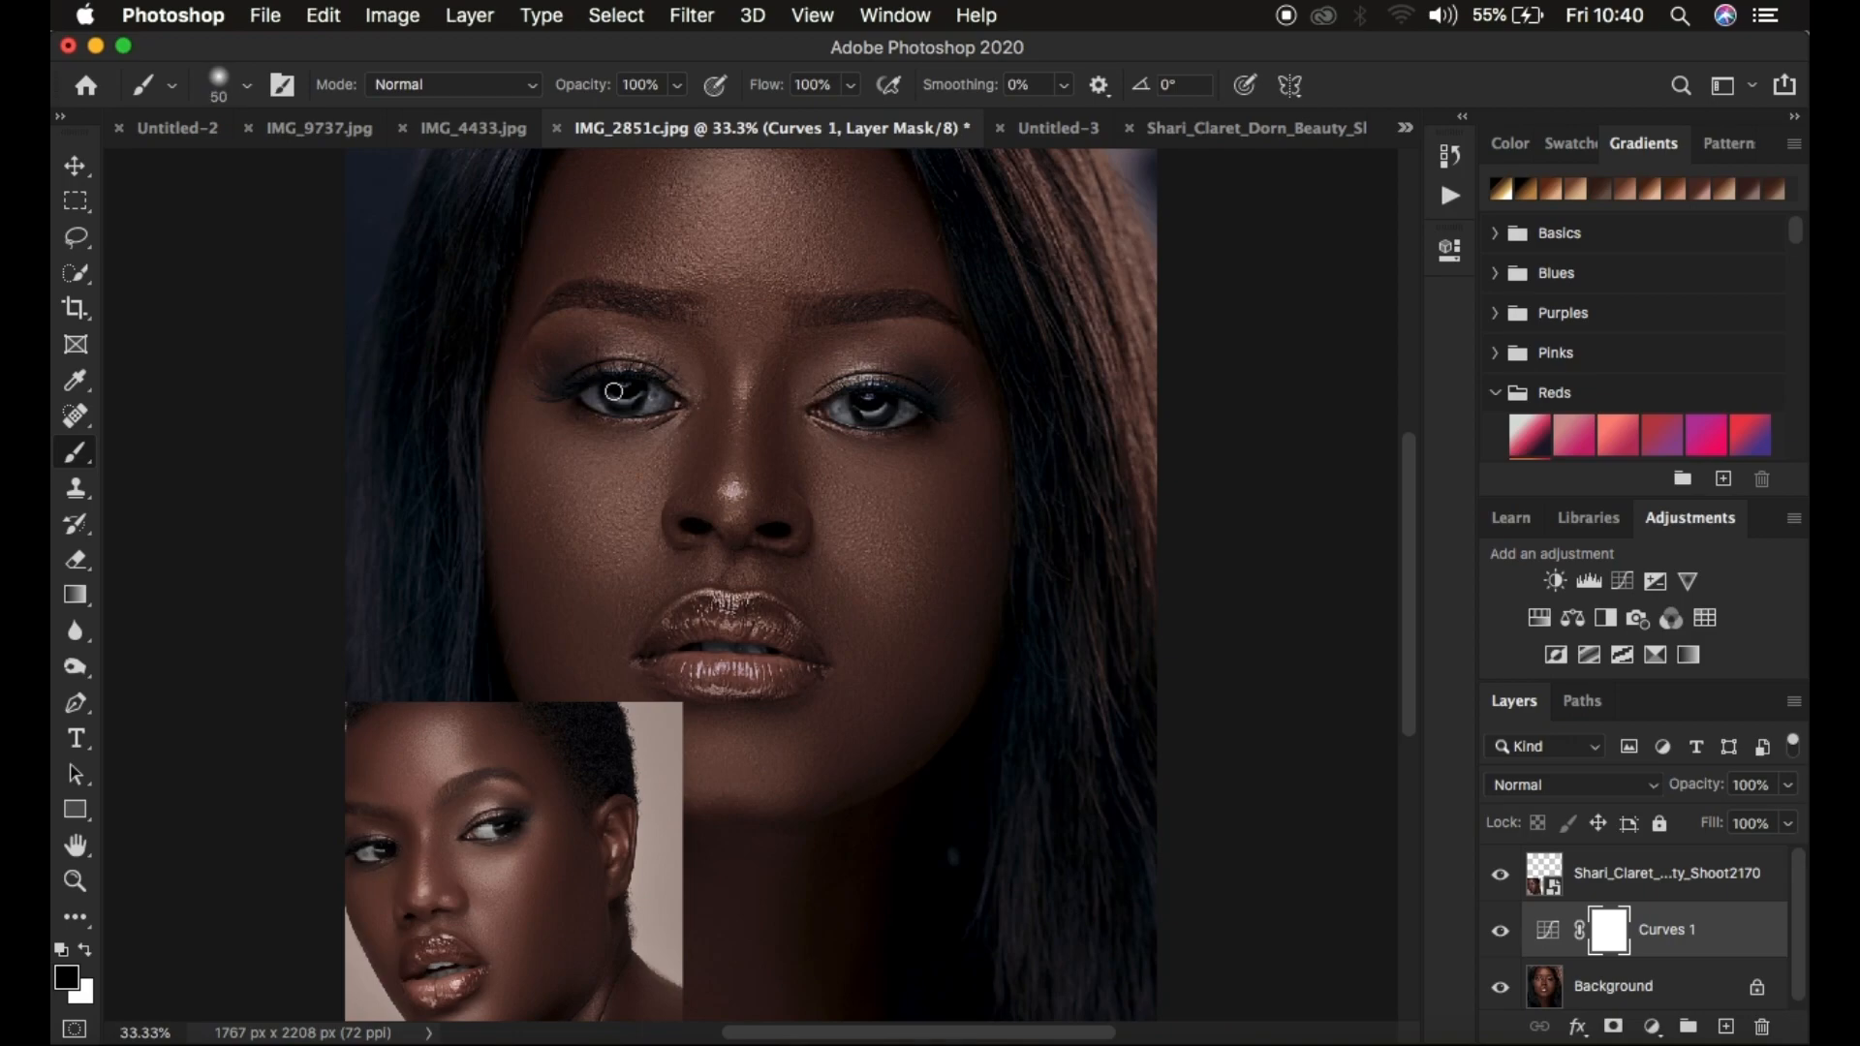
mouse_move(620, 400)
left_mouse_down()
mouse_move(664, 397)
mouse_move(598, 392)
left_mouse_up()
mouse_move(851, 396)
left_mouse_down()
mouse_move(884, 407)
mouse_move(833, 403)
mouse_move(886, 401)
left_mouse_up()
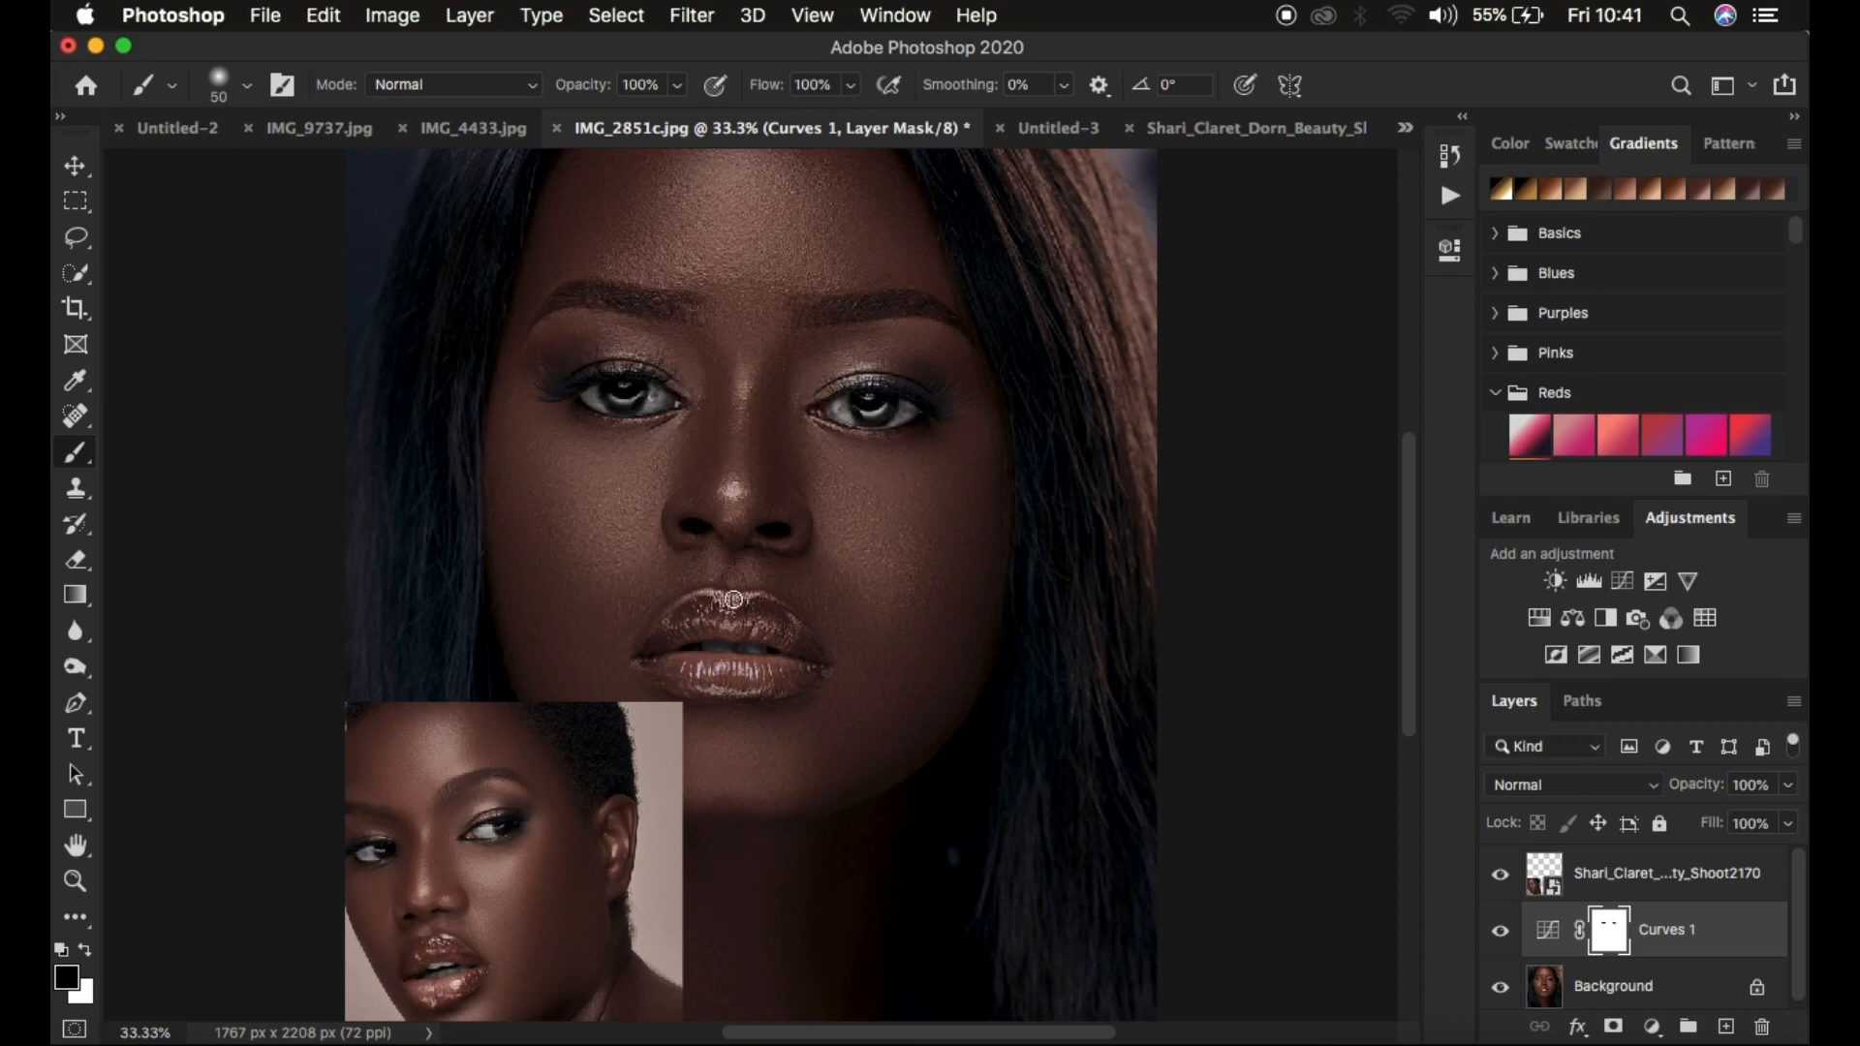
Step: Add a Brightness/Contrast adjustment layer above Curves 1 and raise its brightness to about 10
key("super+minus")
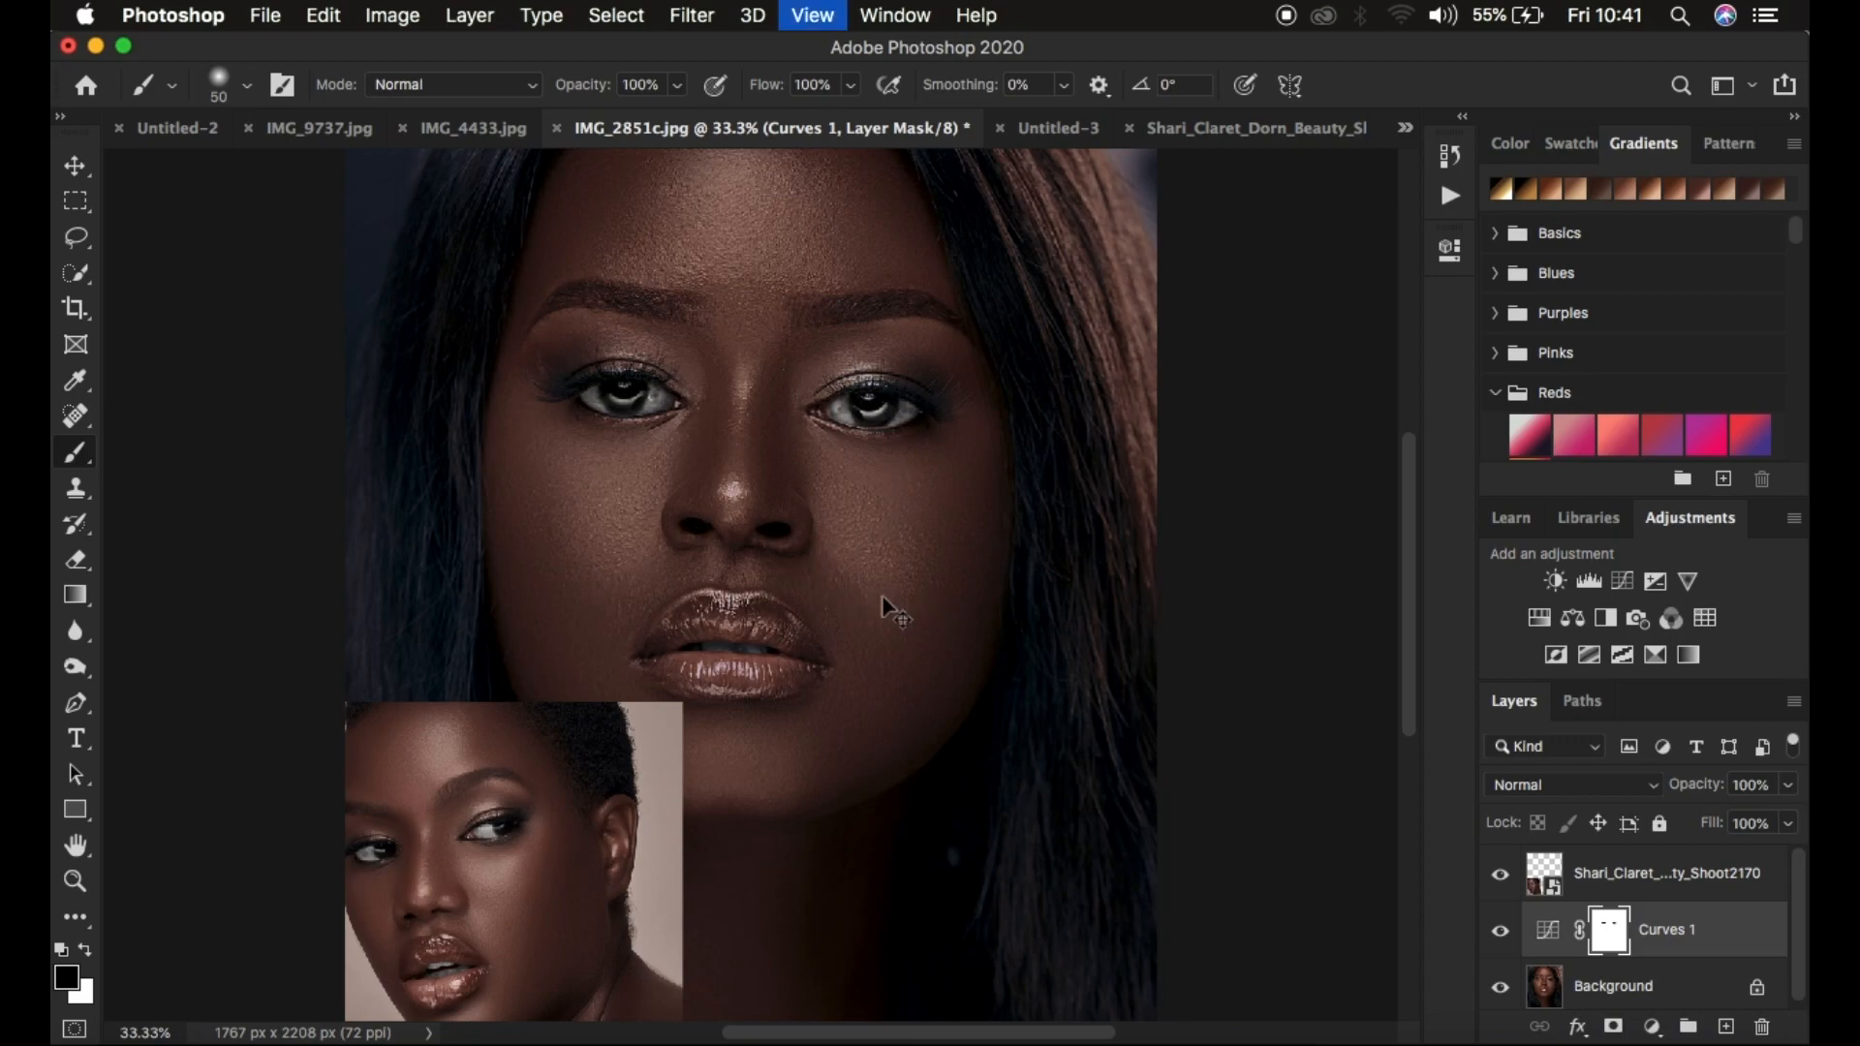
key("super+minus")
key("super+minus")
key("super+minus")
key("super+minus")
key("super+plus")
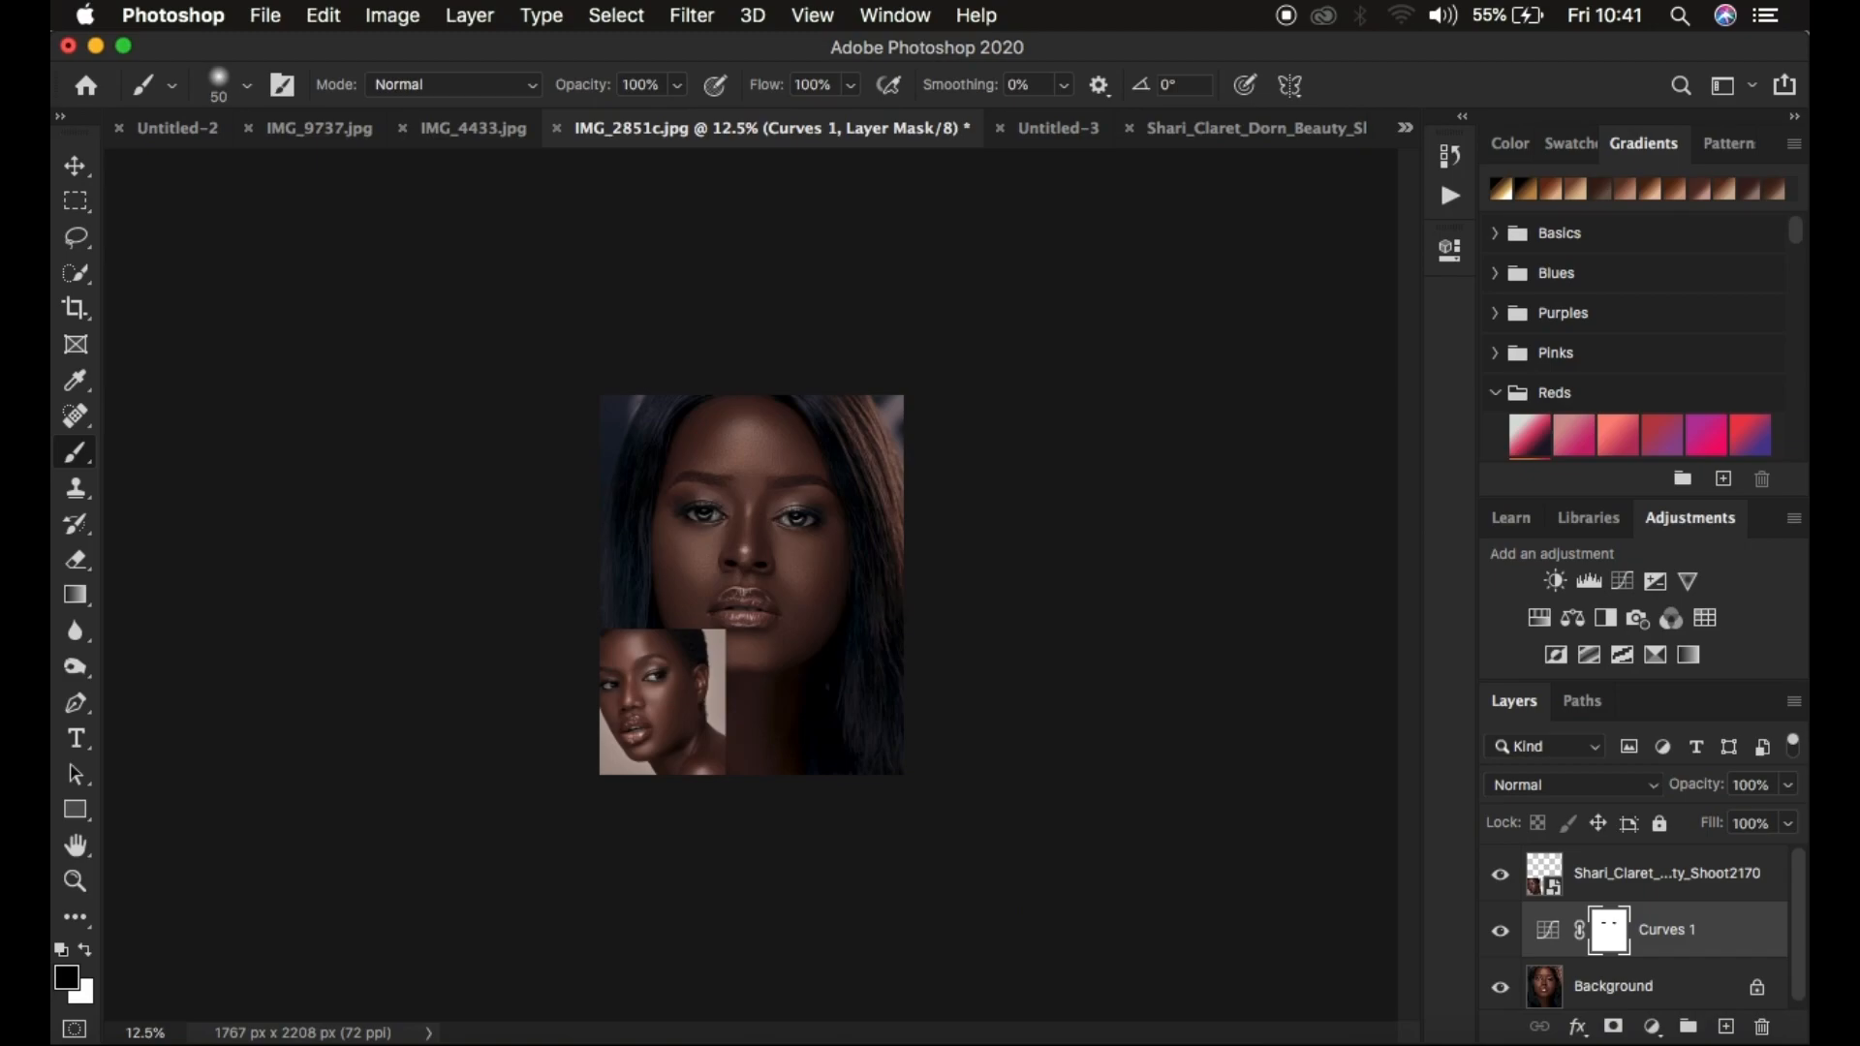
left_click(1653, 1027)
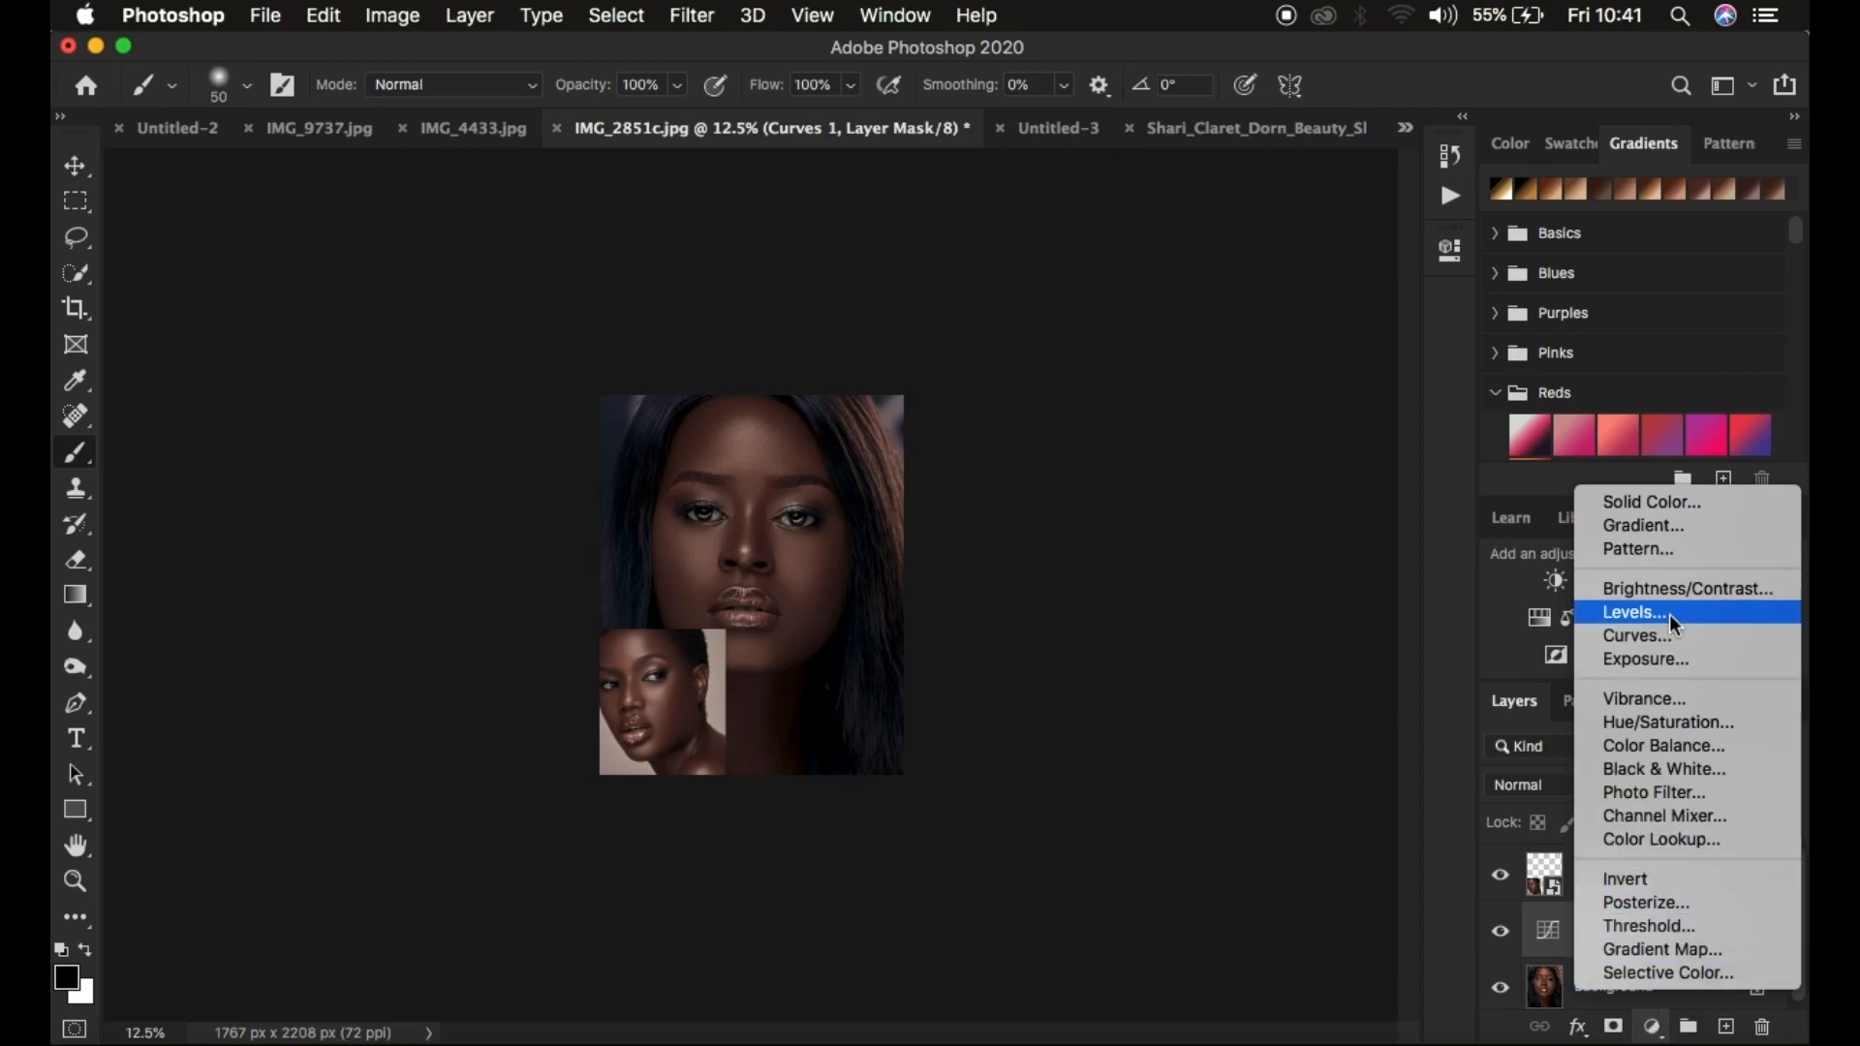
left_click(1659, 591)
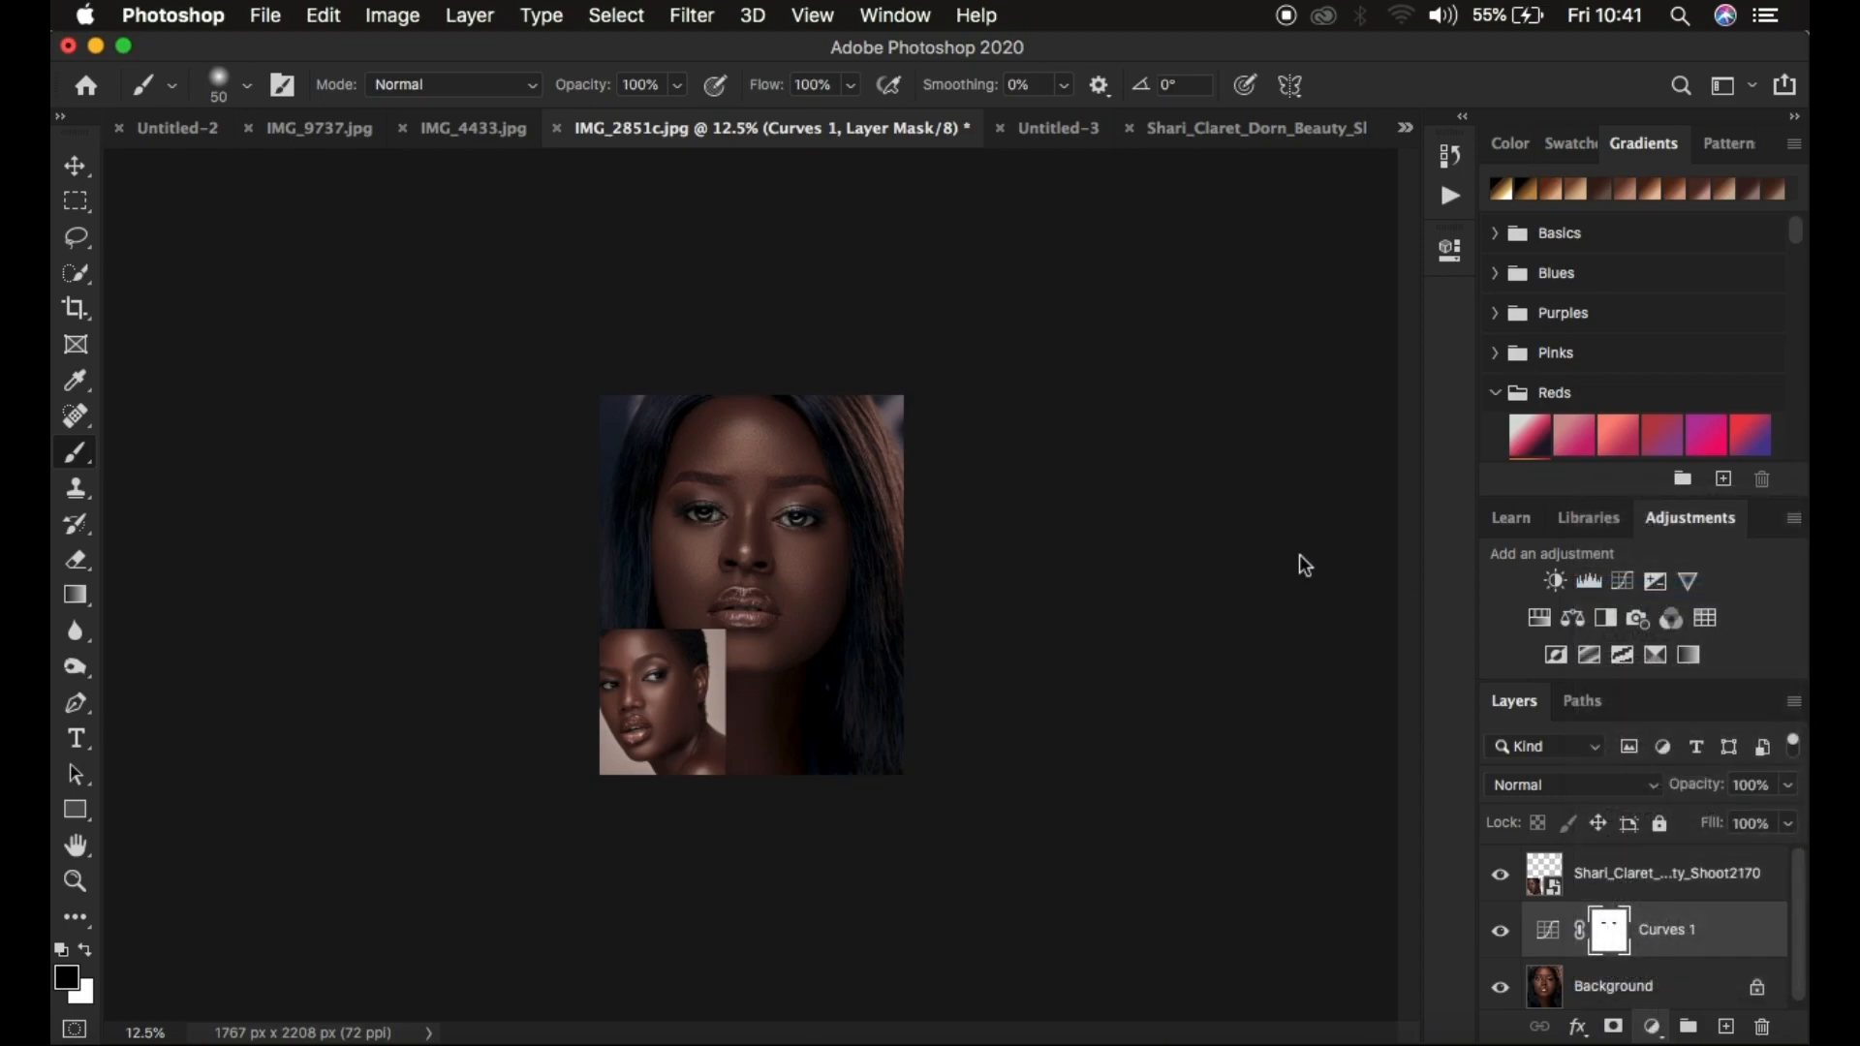
left_click_drag(1220, 415, 1233, 414)
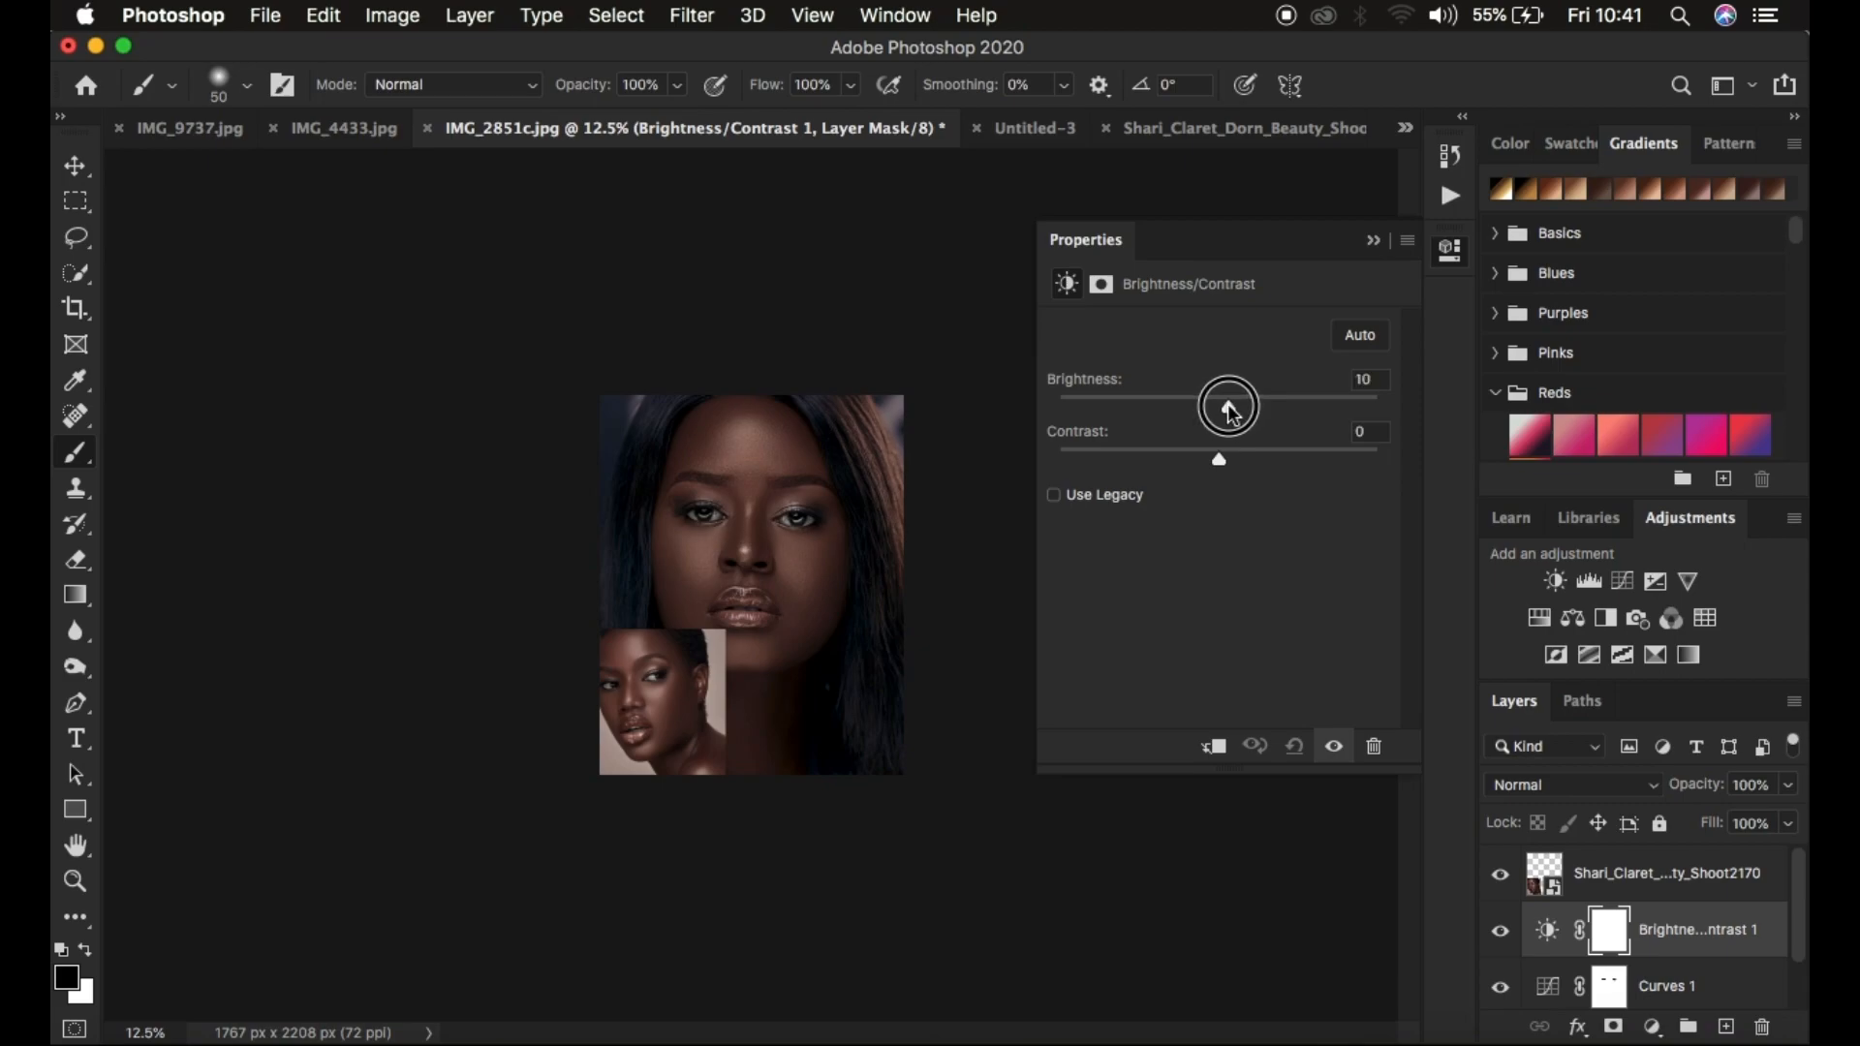
left_click(1373, 241)
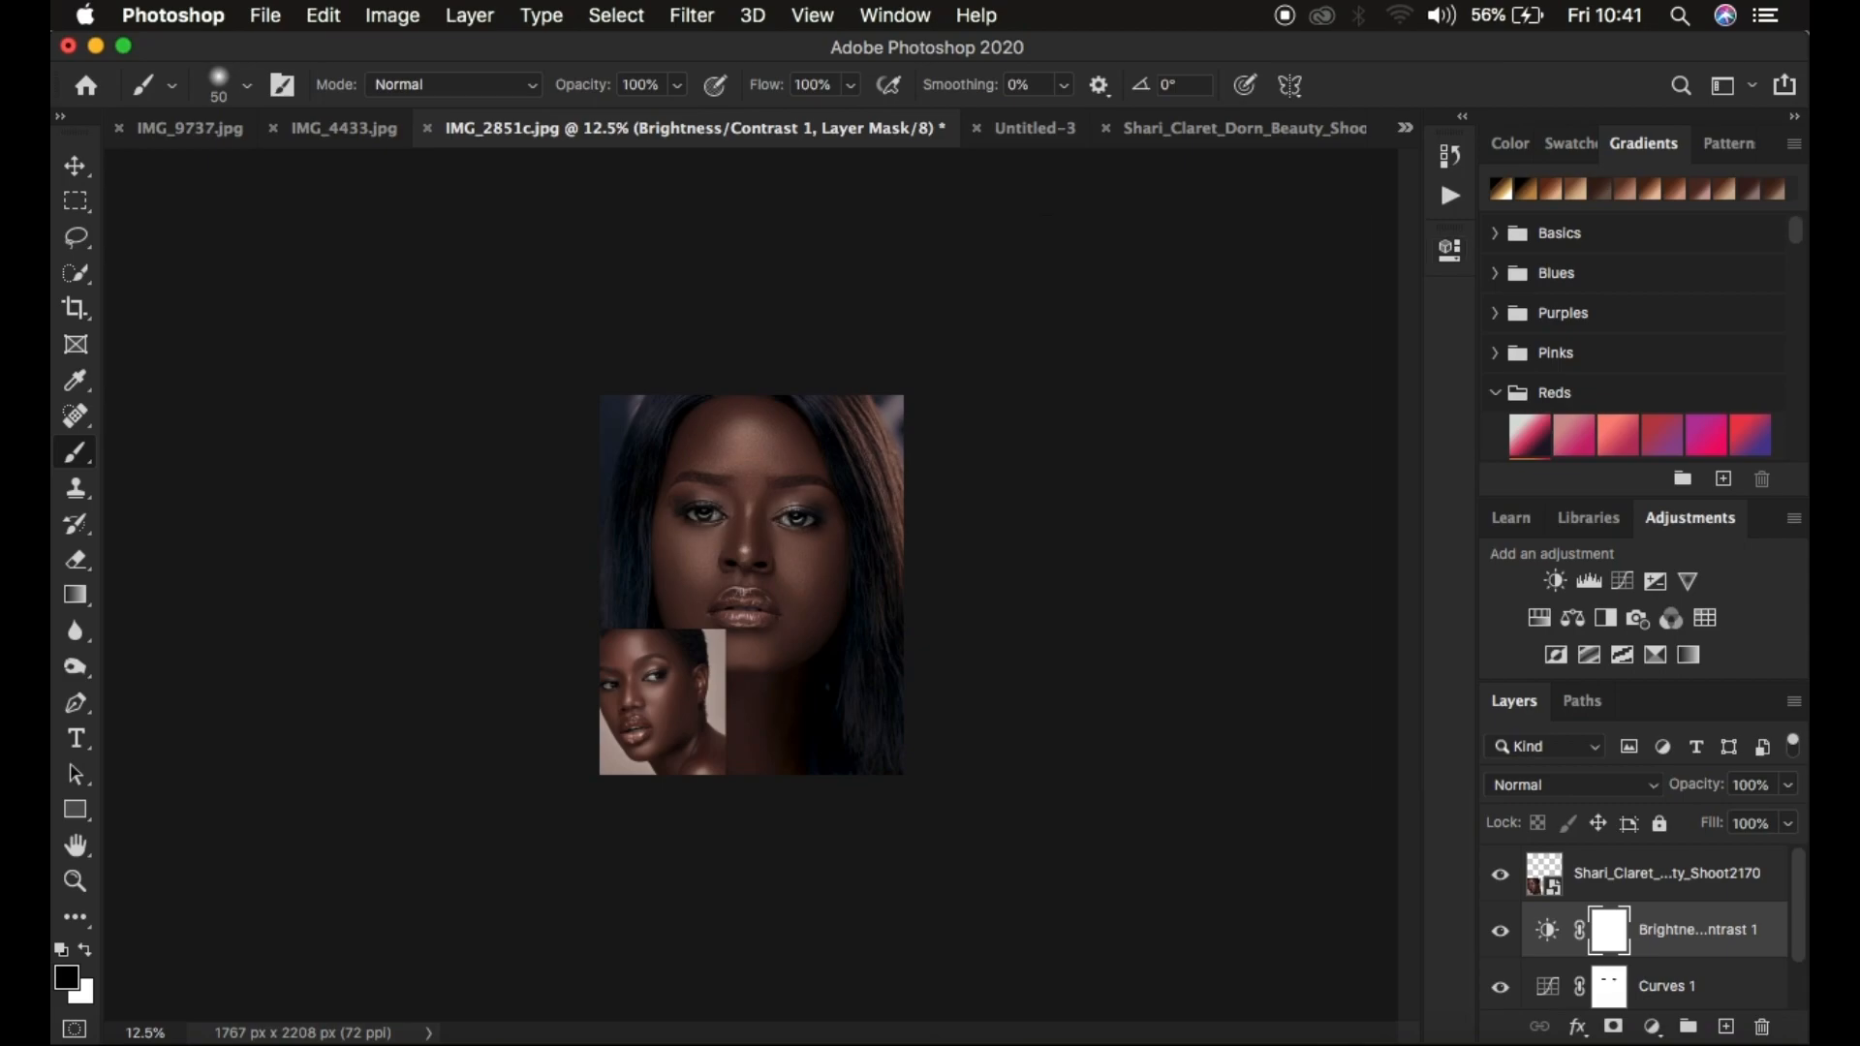
Step: Compare the portrait with Curves 1 hidden and shown, and delete the reference photo's layer
key("super+equal")
key("super+equal")
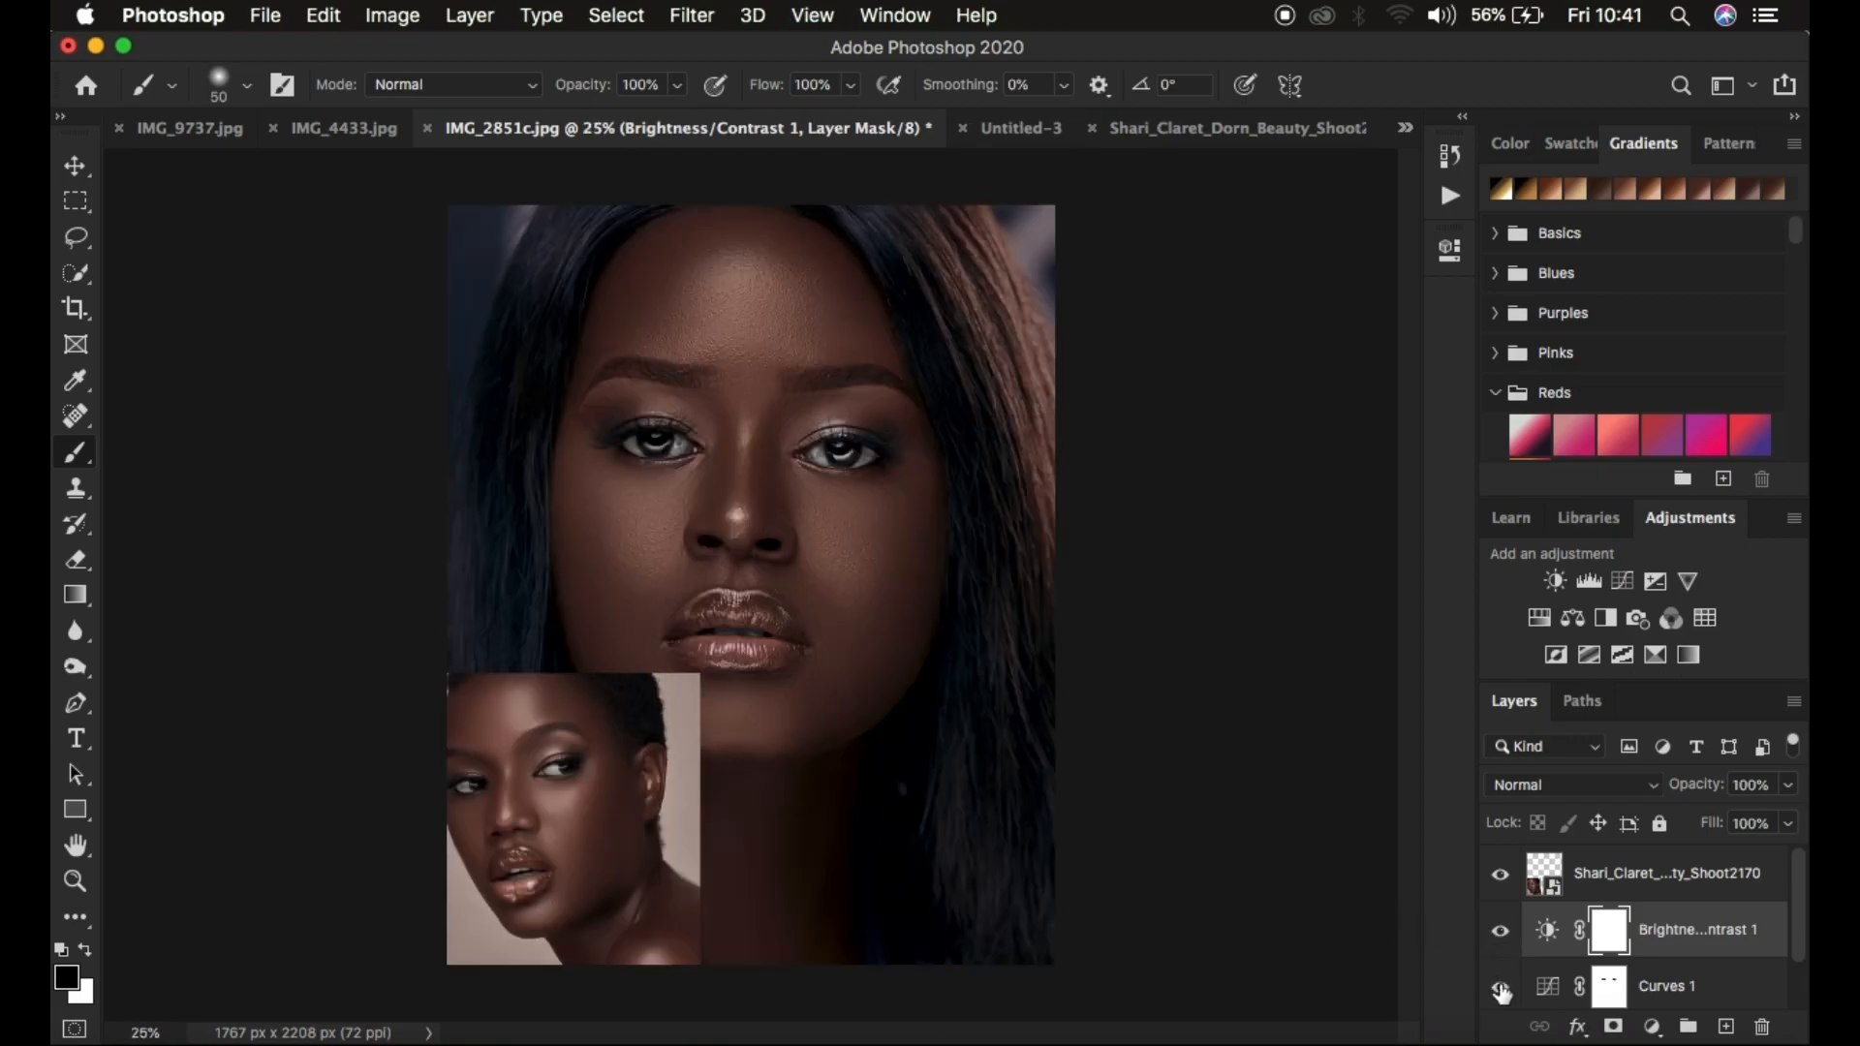
left_click(1500, 987)
left_click(1500, 988)
left_click(1501, 987)
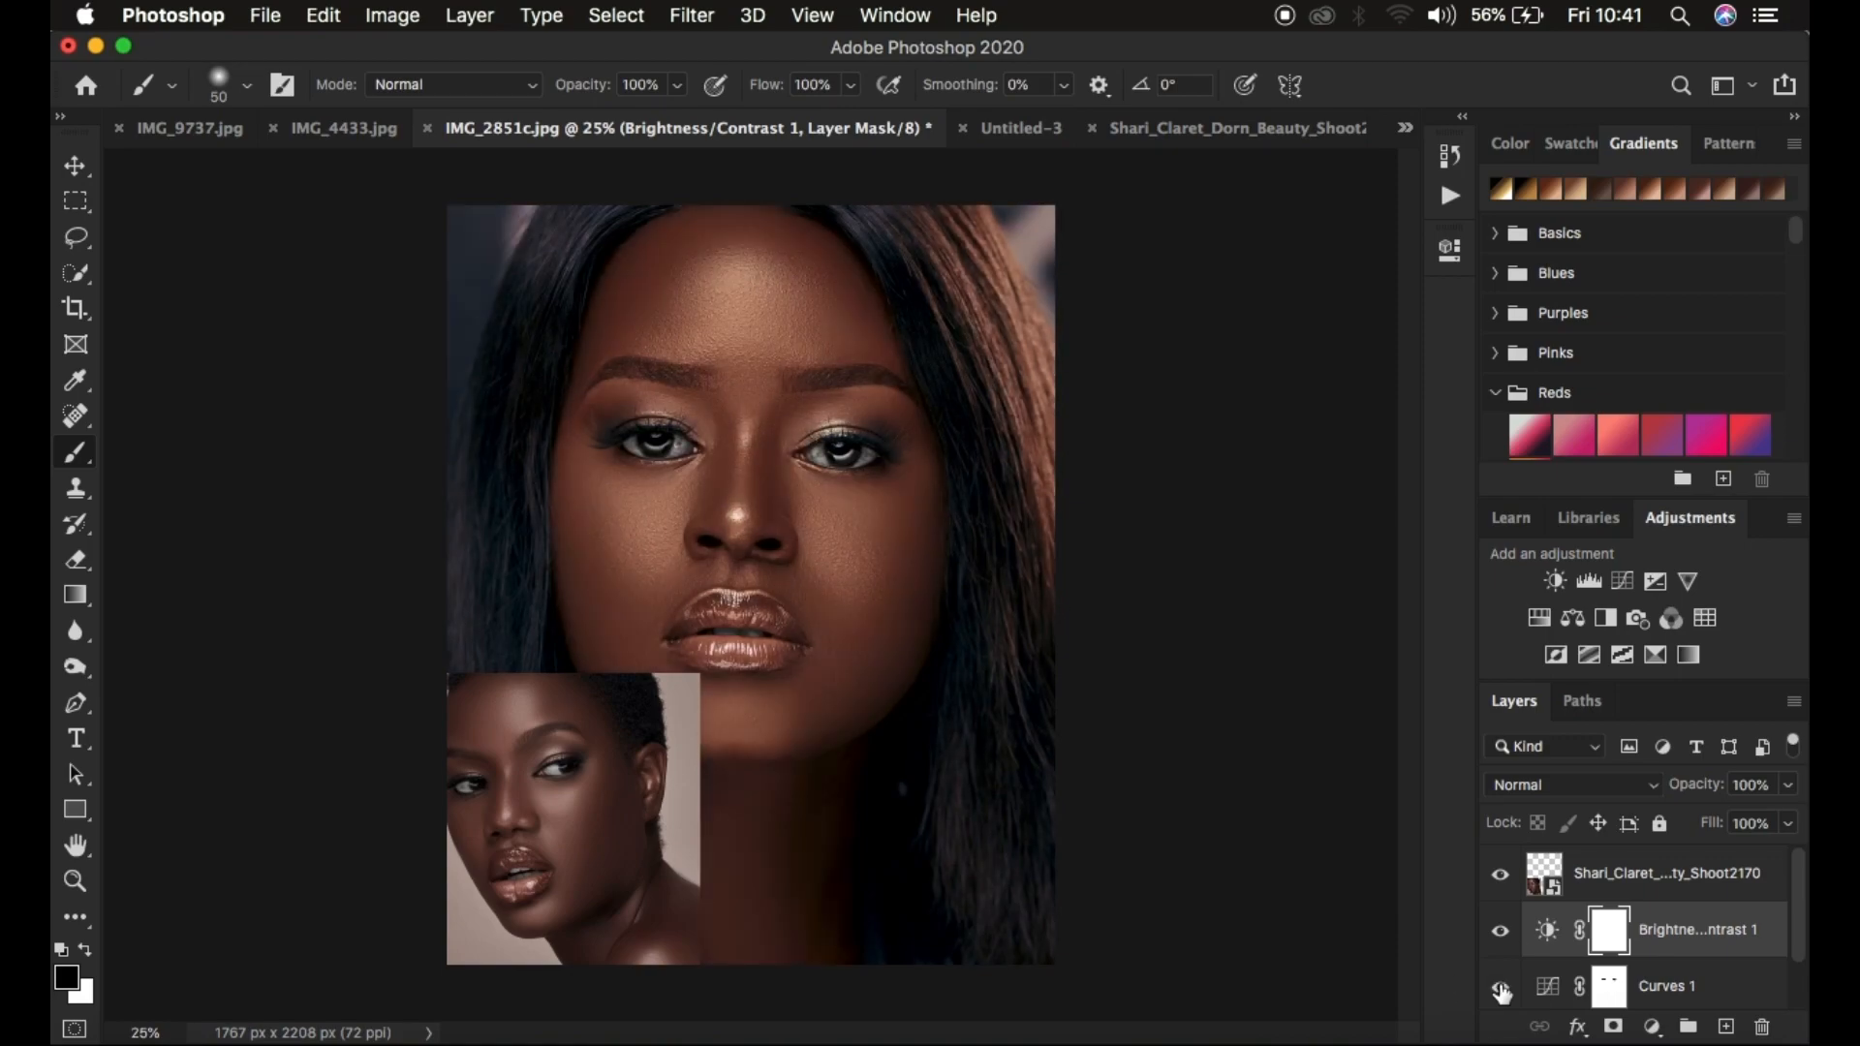
left_click(1501, 987)
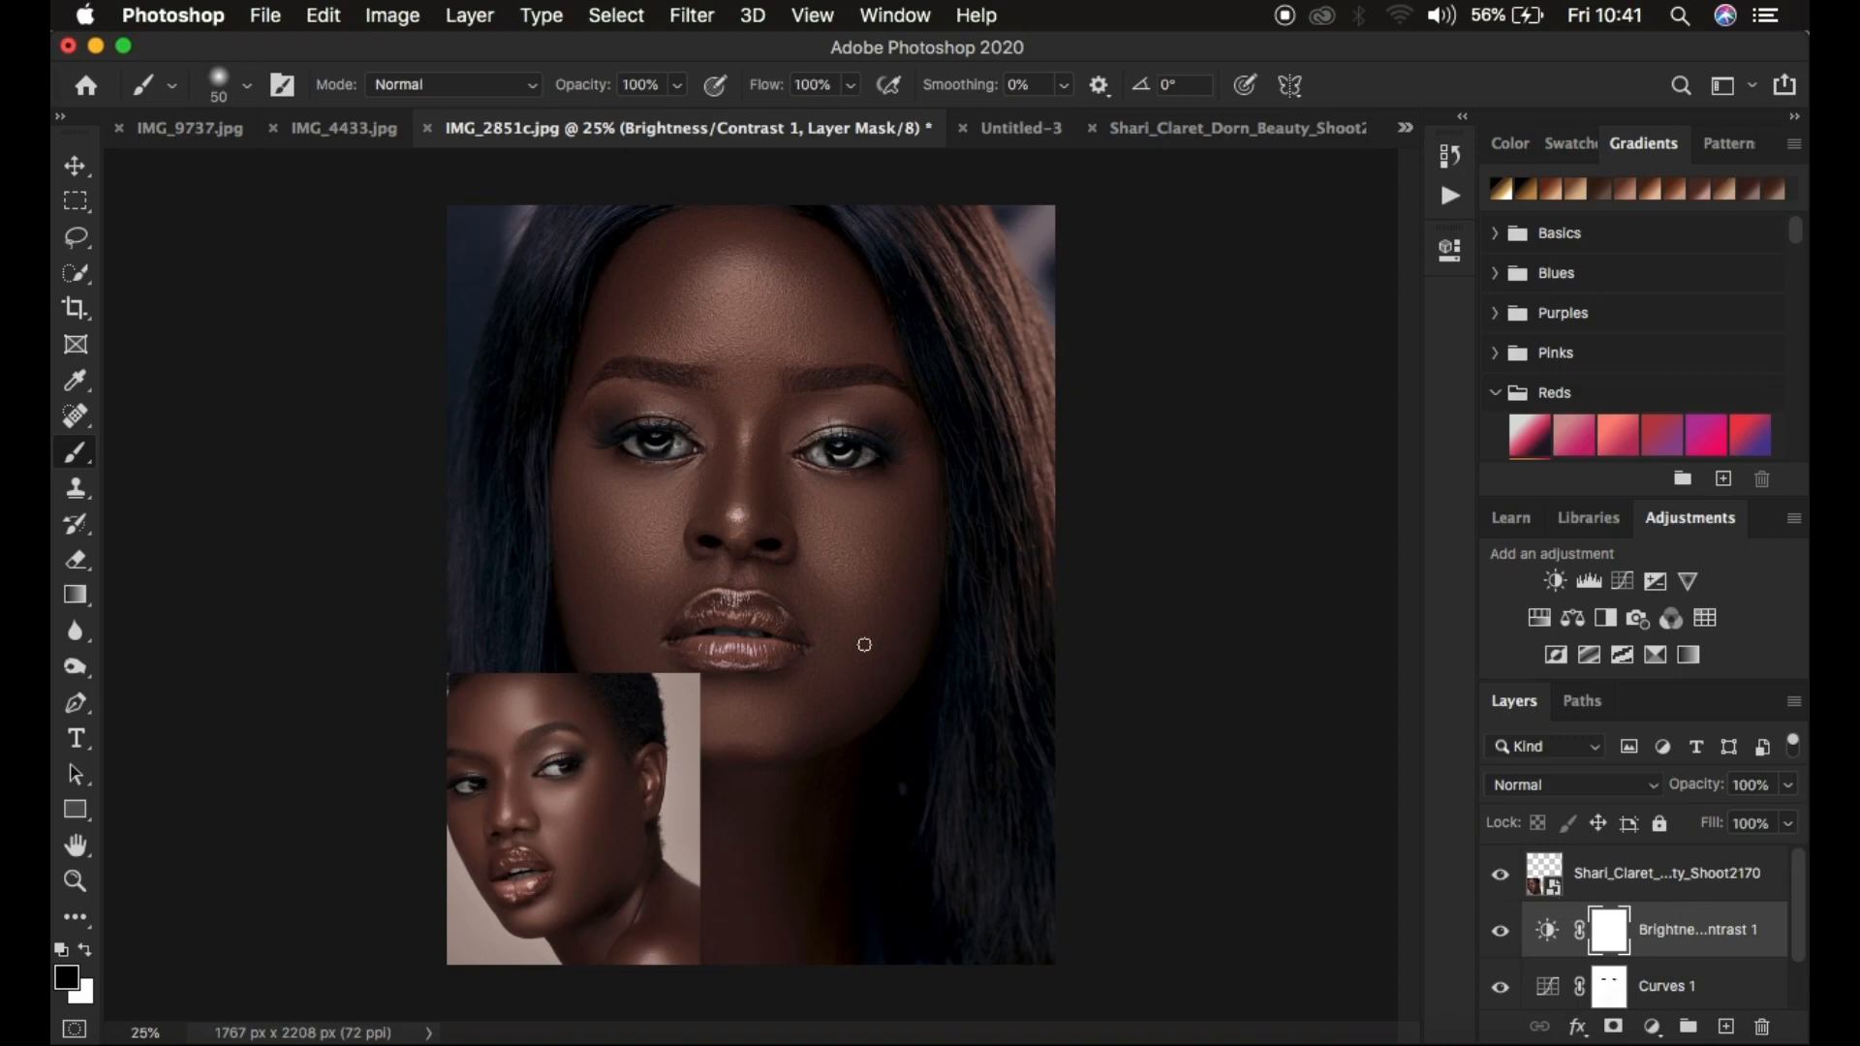
left_click(1684, 881)
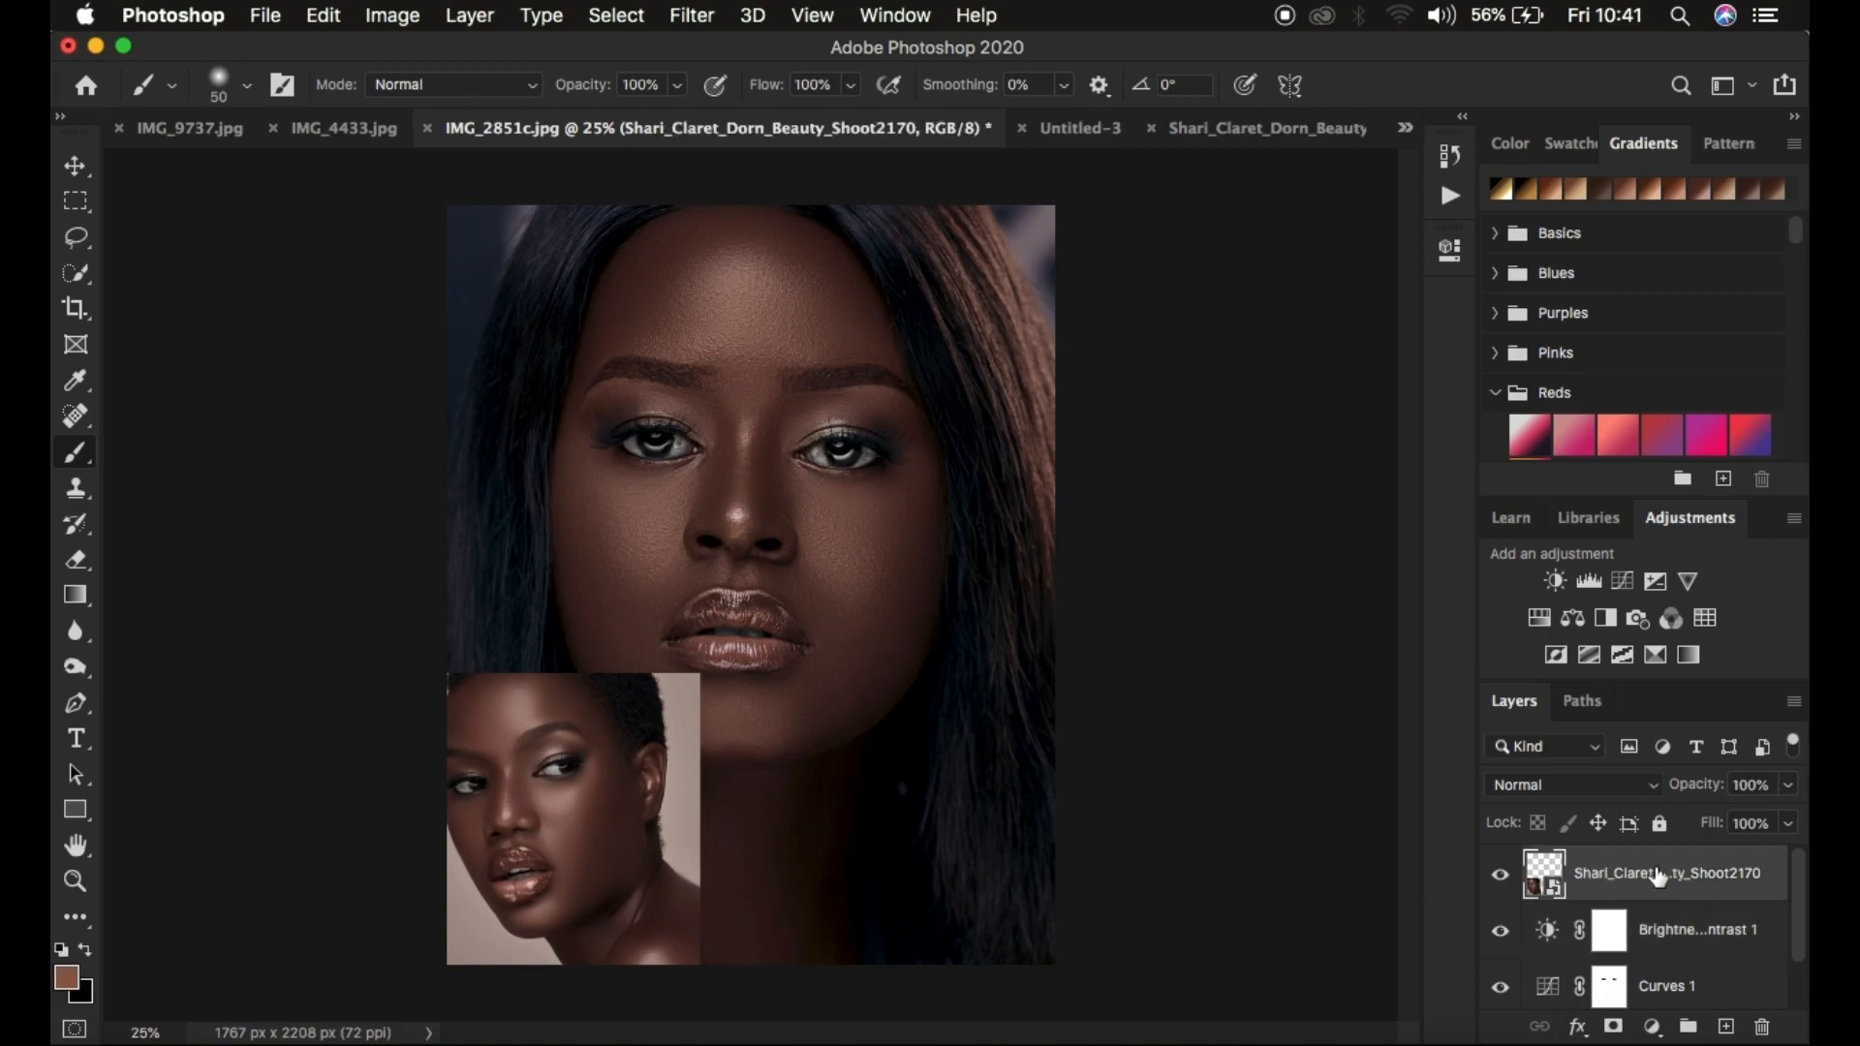
key("Delete")
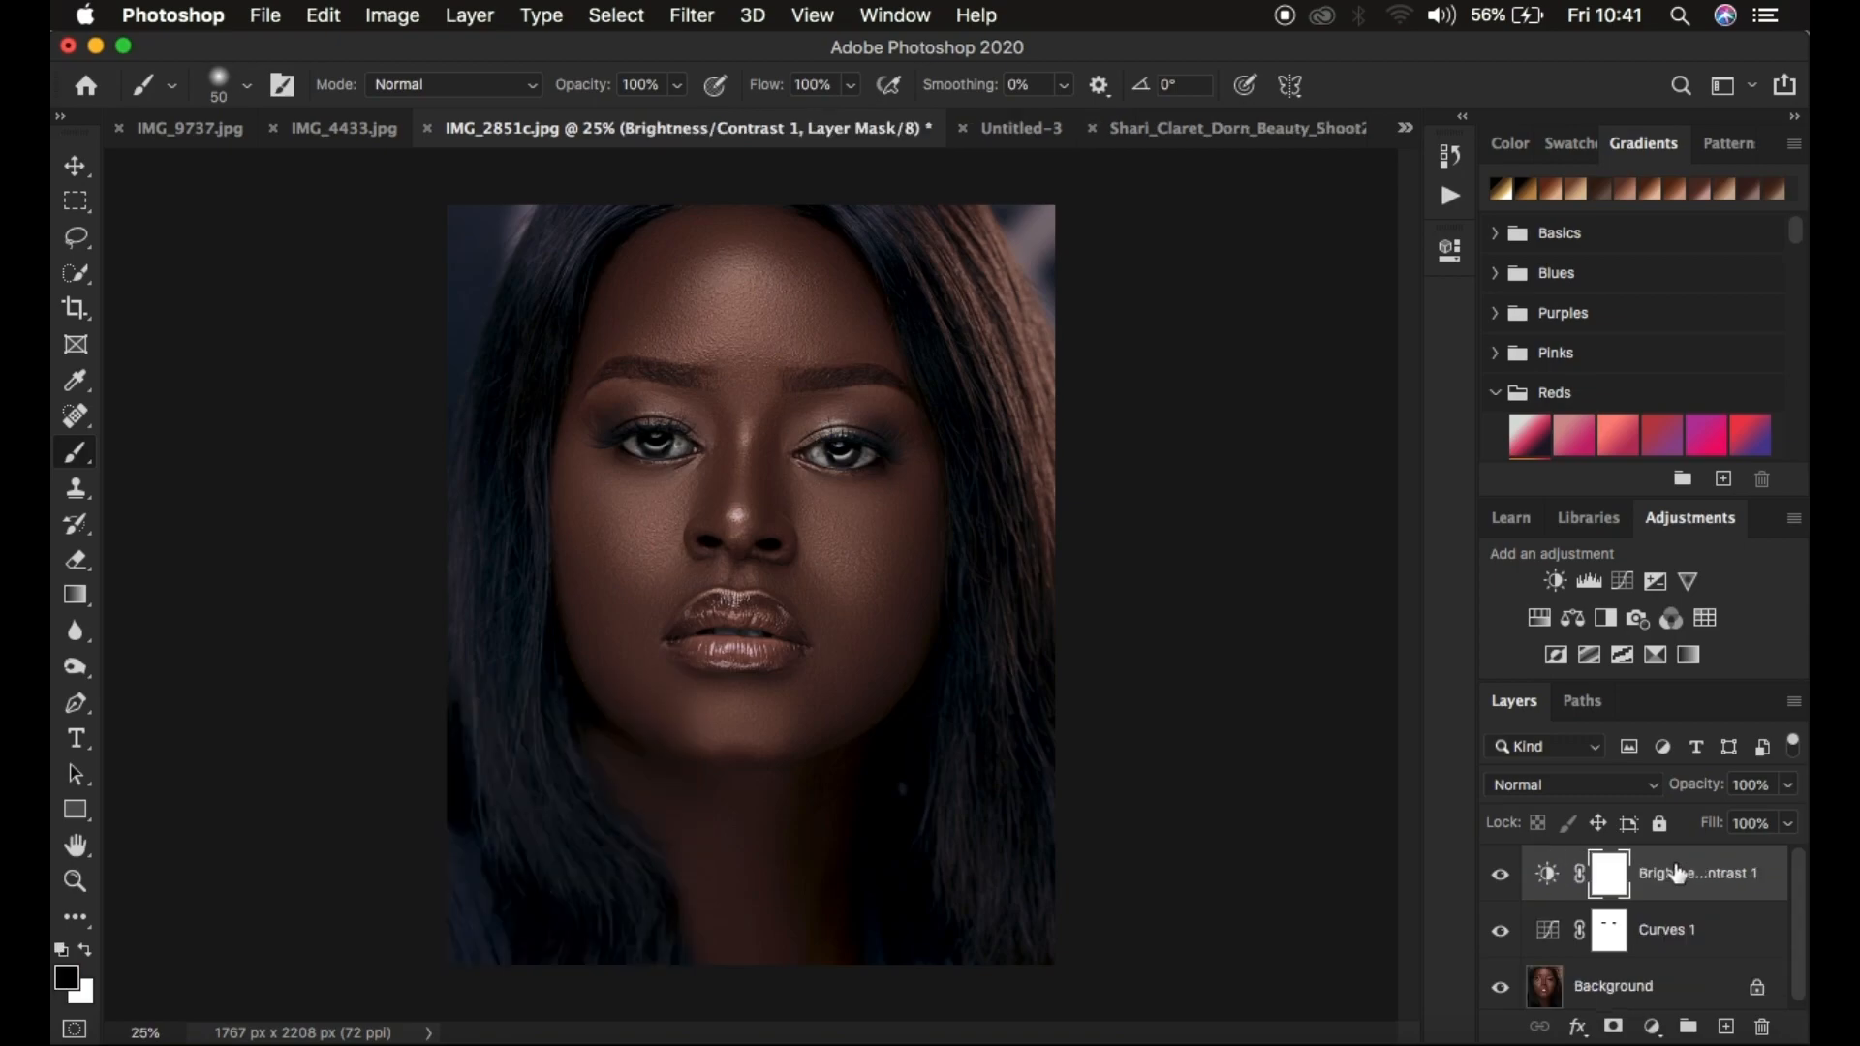
left_click(1612, 933)
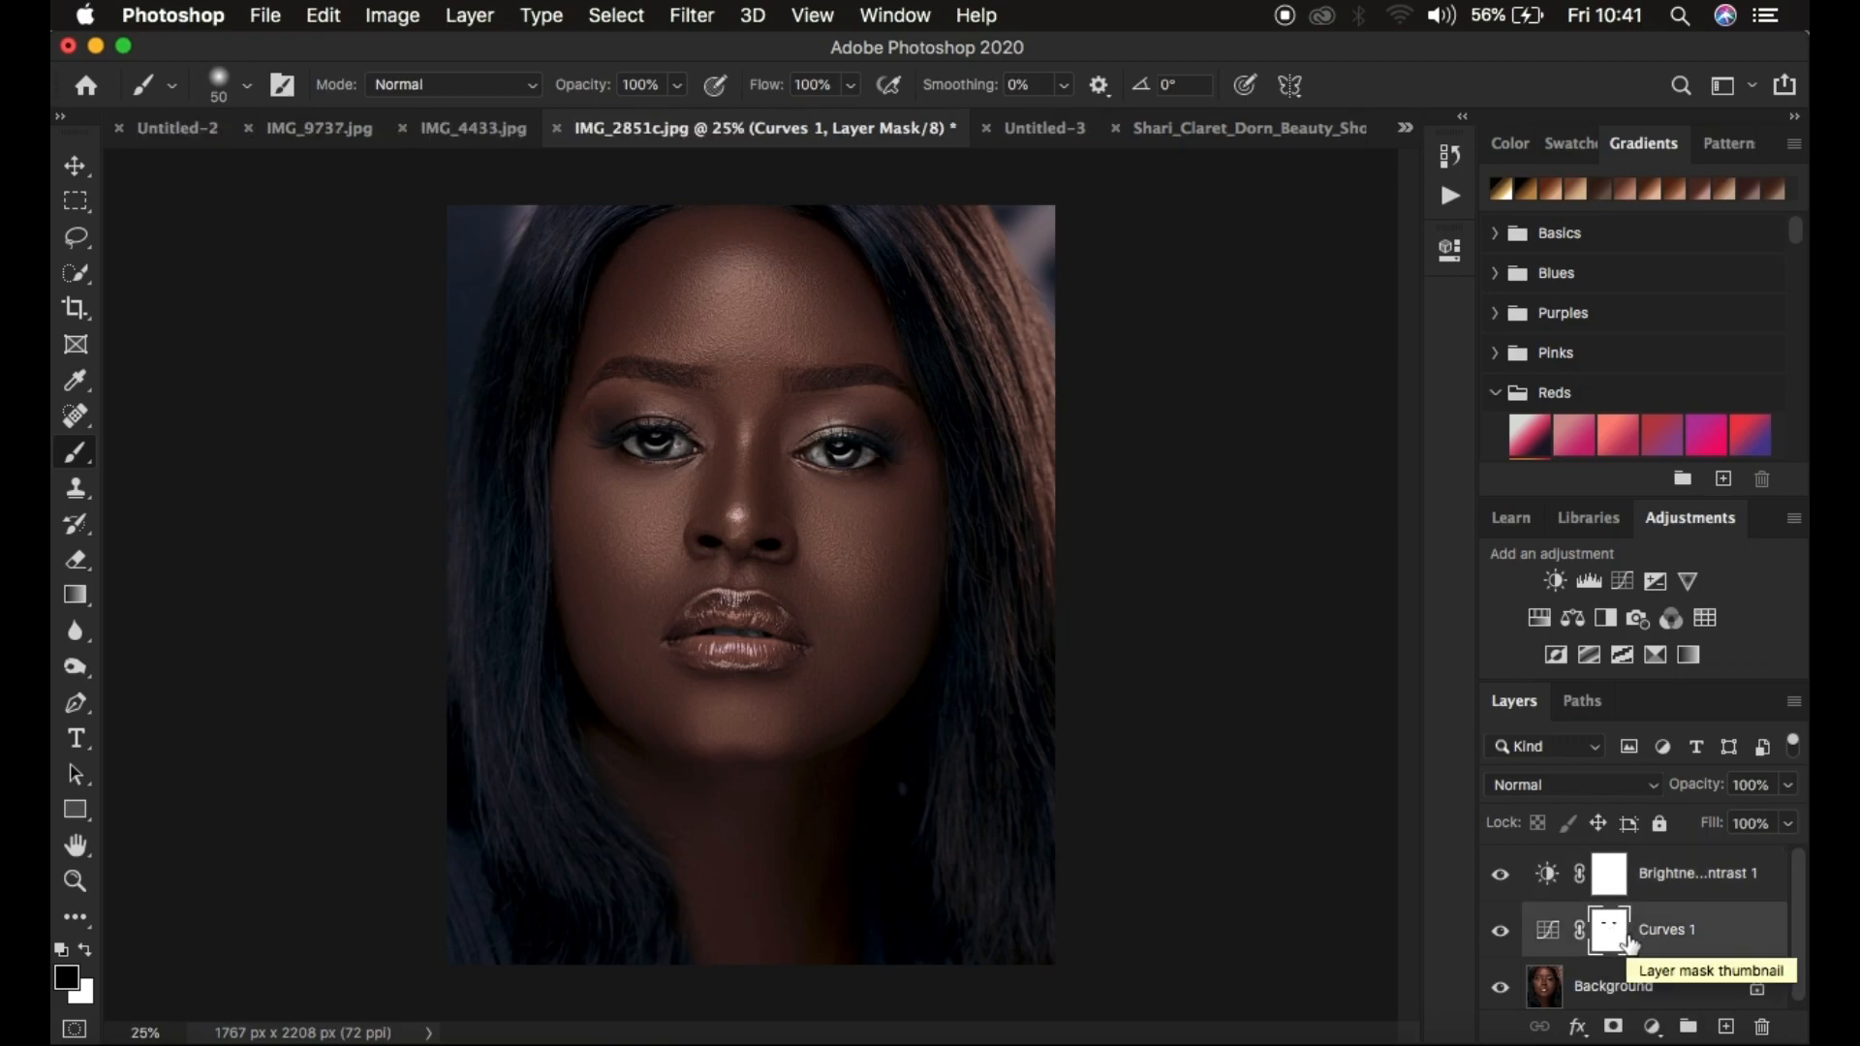
key("Delete")
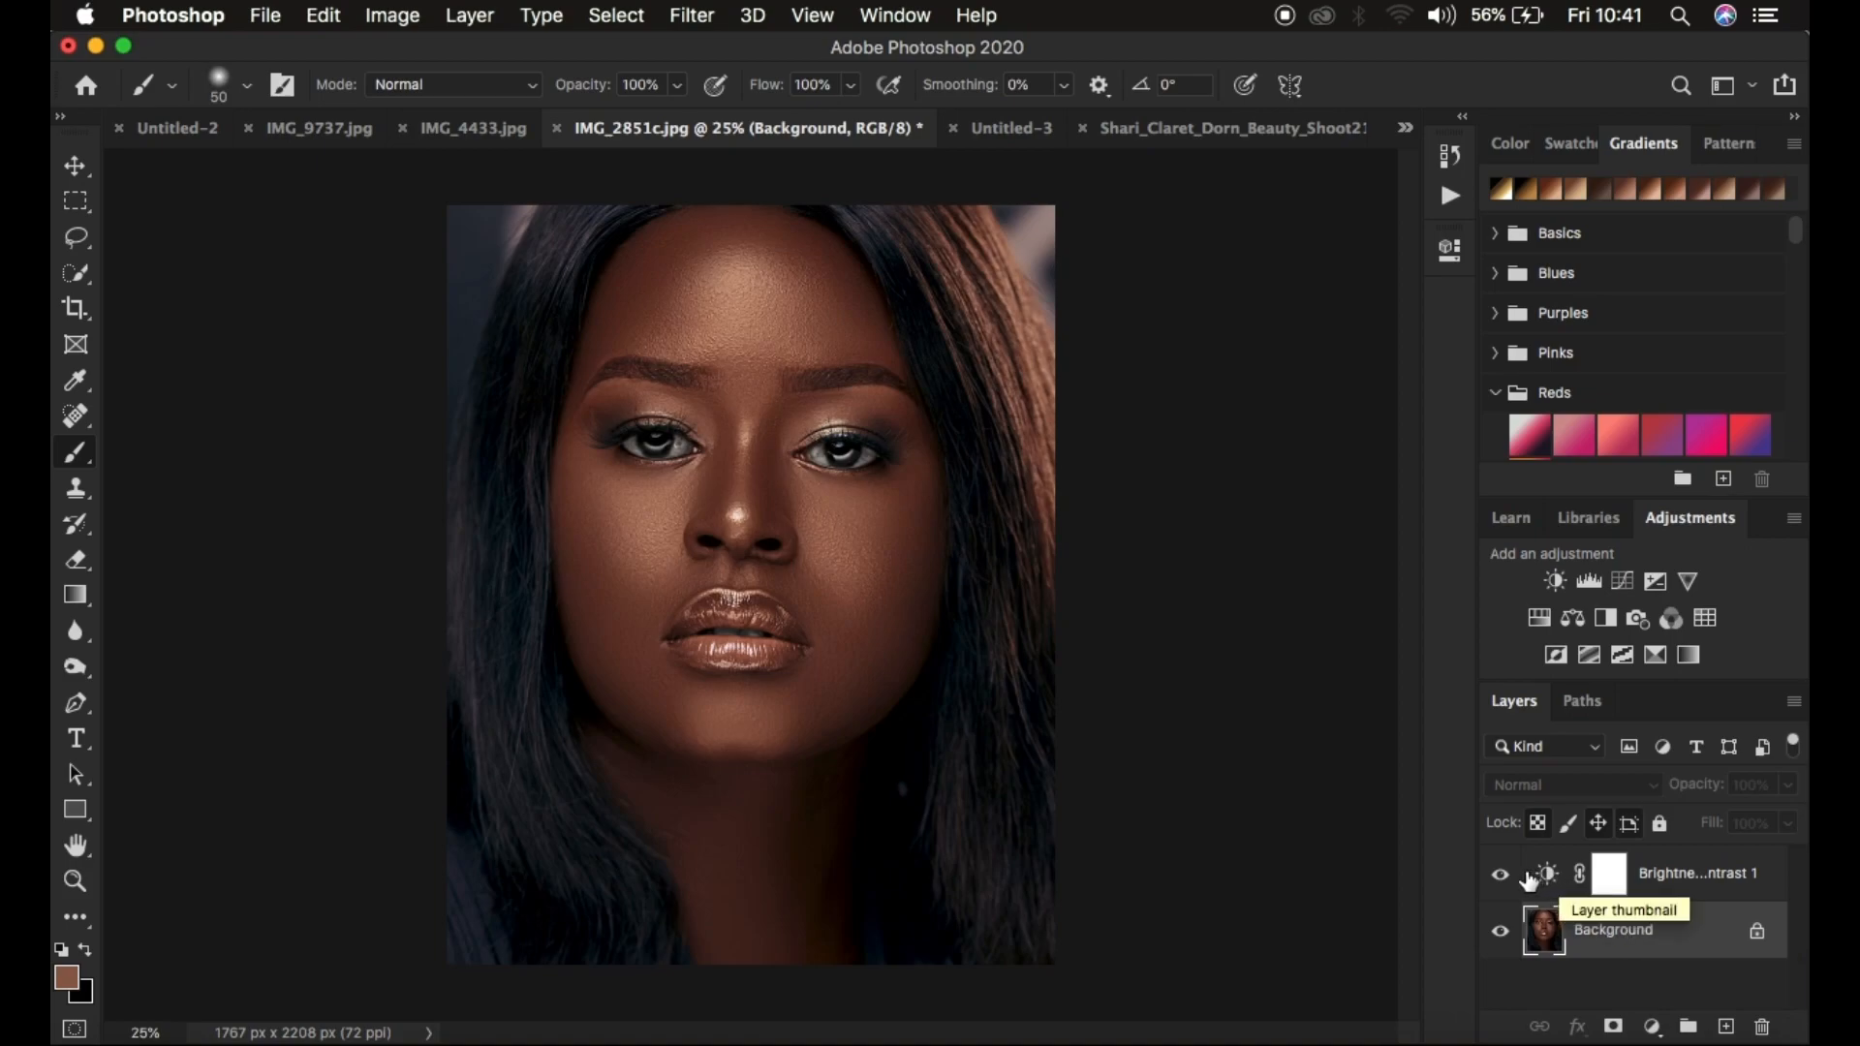
key("super+z")
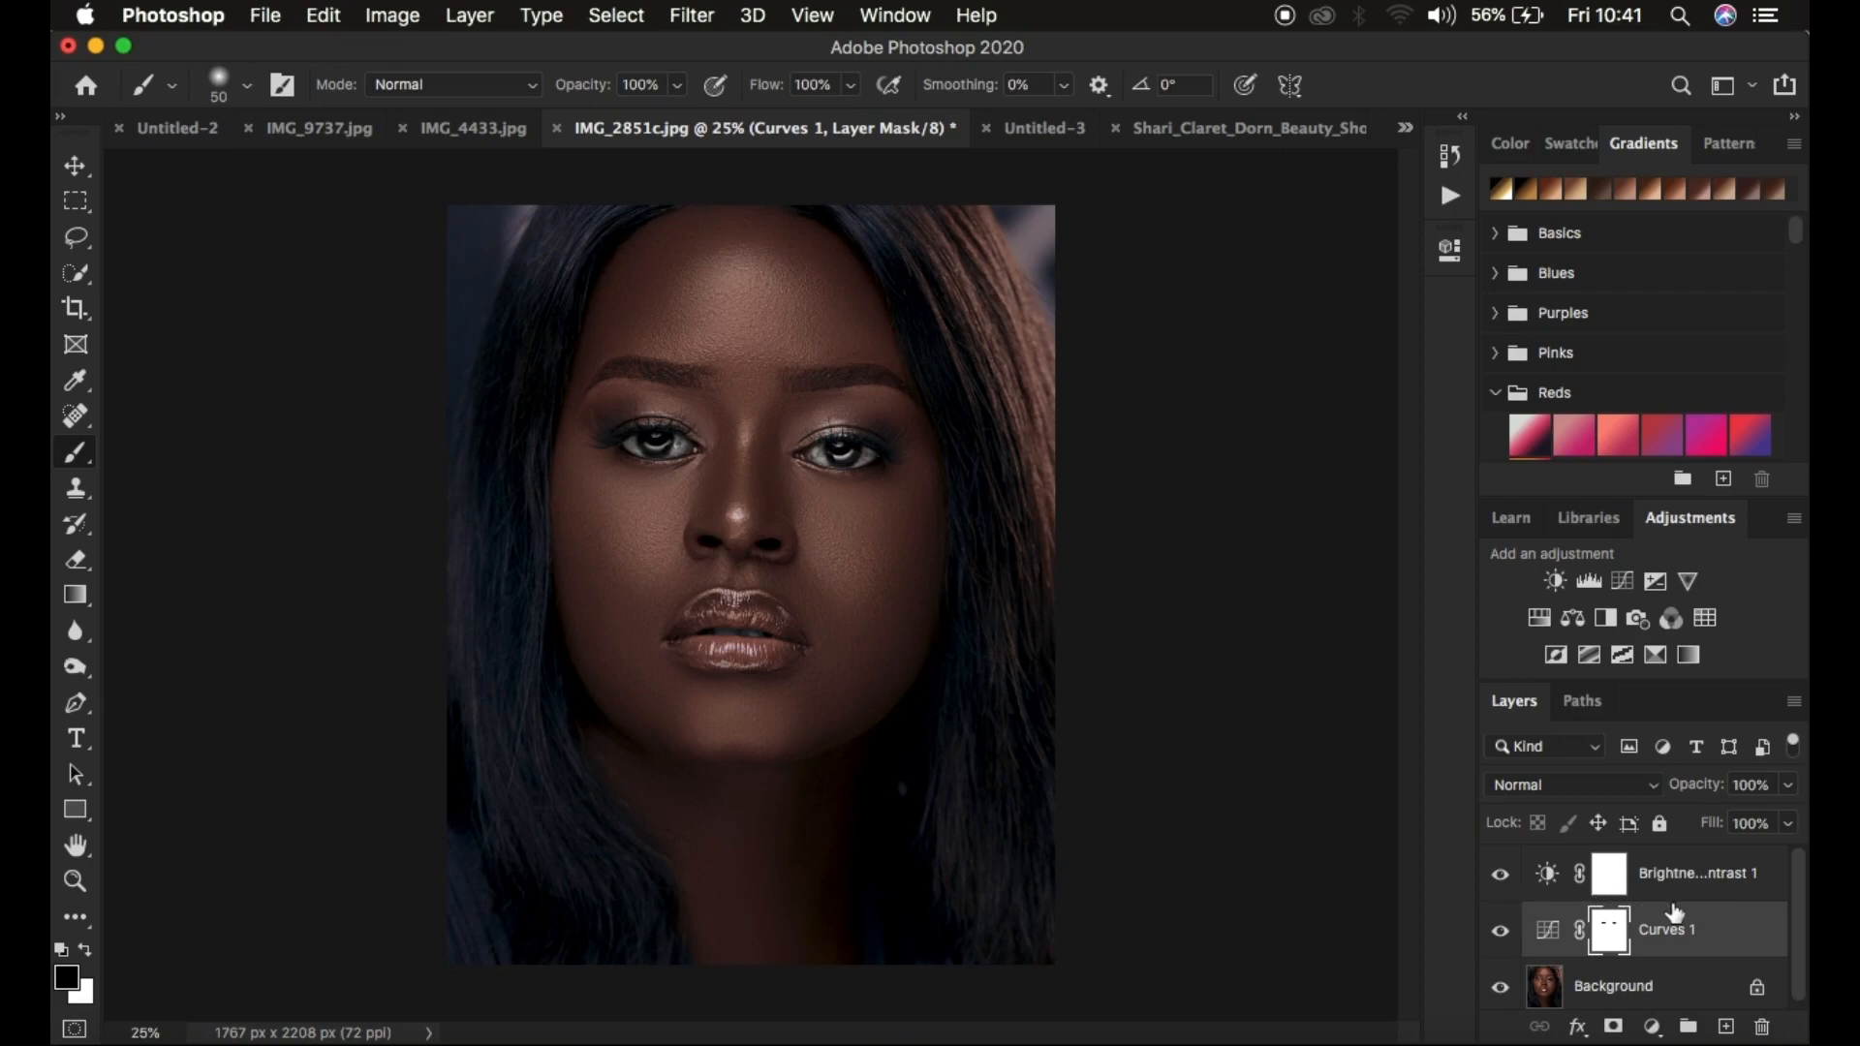
Step: Delete the Brightness/Contrast 1 adjustment layer
left_click(1703, 880)
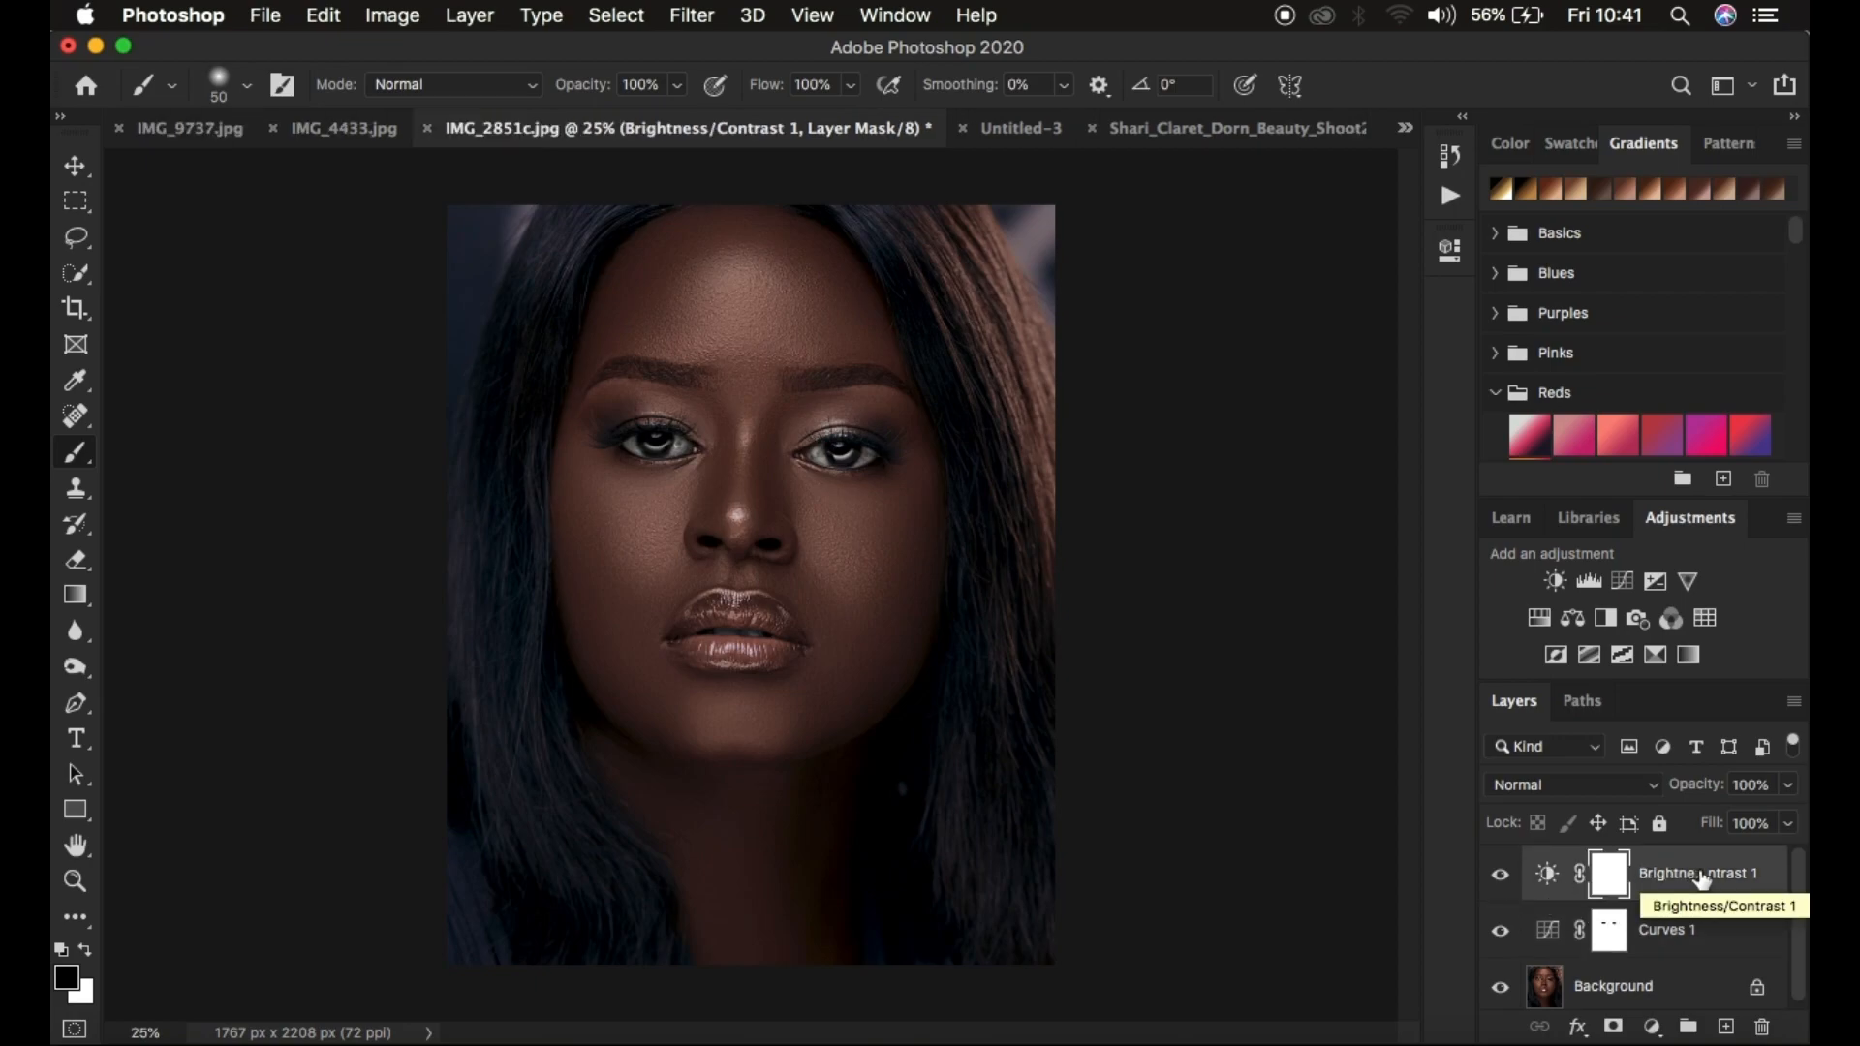
key("Delete")
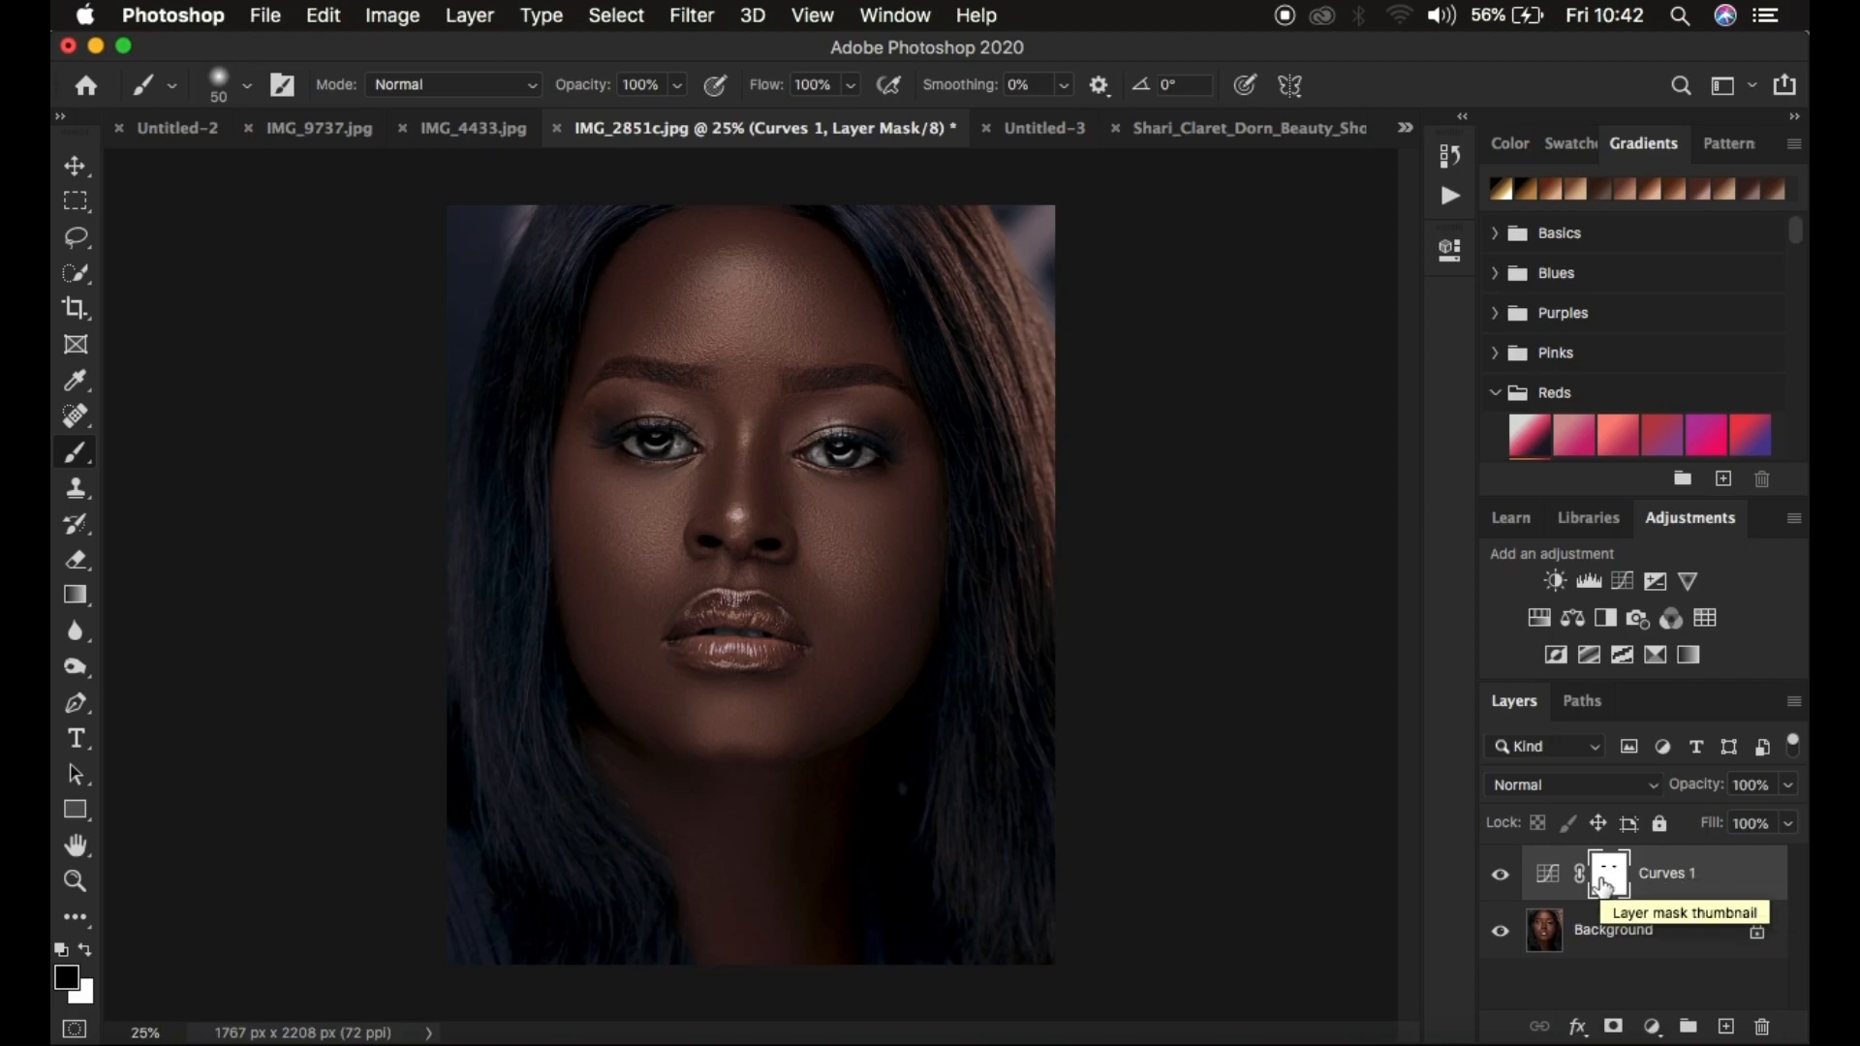
Step: Paint white over both eyes on the Curves 1 mask with a 100 px brush and compare the portrait with and without the grading
key("bracketright")
key("bracketright")
key("bracketright")
key("bracketright")
key("bracketright")
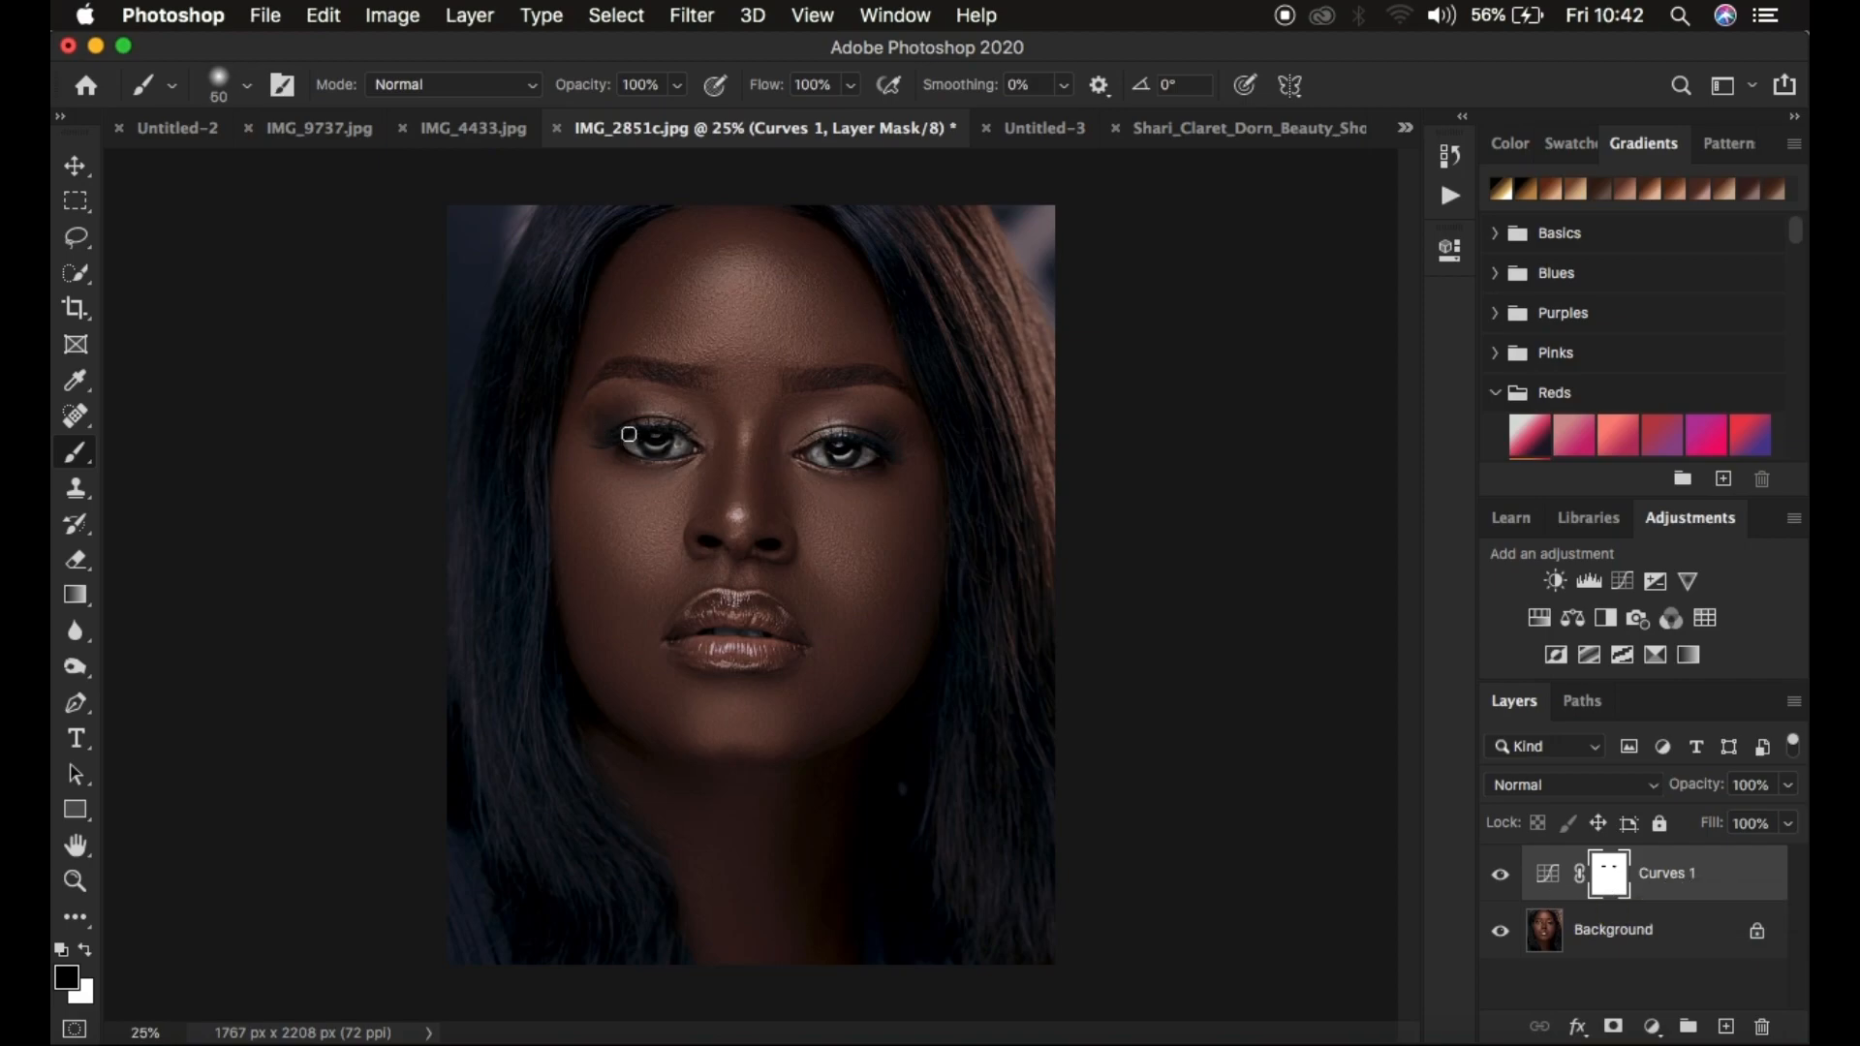
left_click(86, 950)
left_click_drag(670, 433, 654, 445)
mouse_move(887, 443)
left_mouse_down()
mouse_move(810, 444)
mouse_move(828, 440)
left_mouse_up()
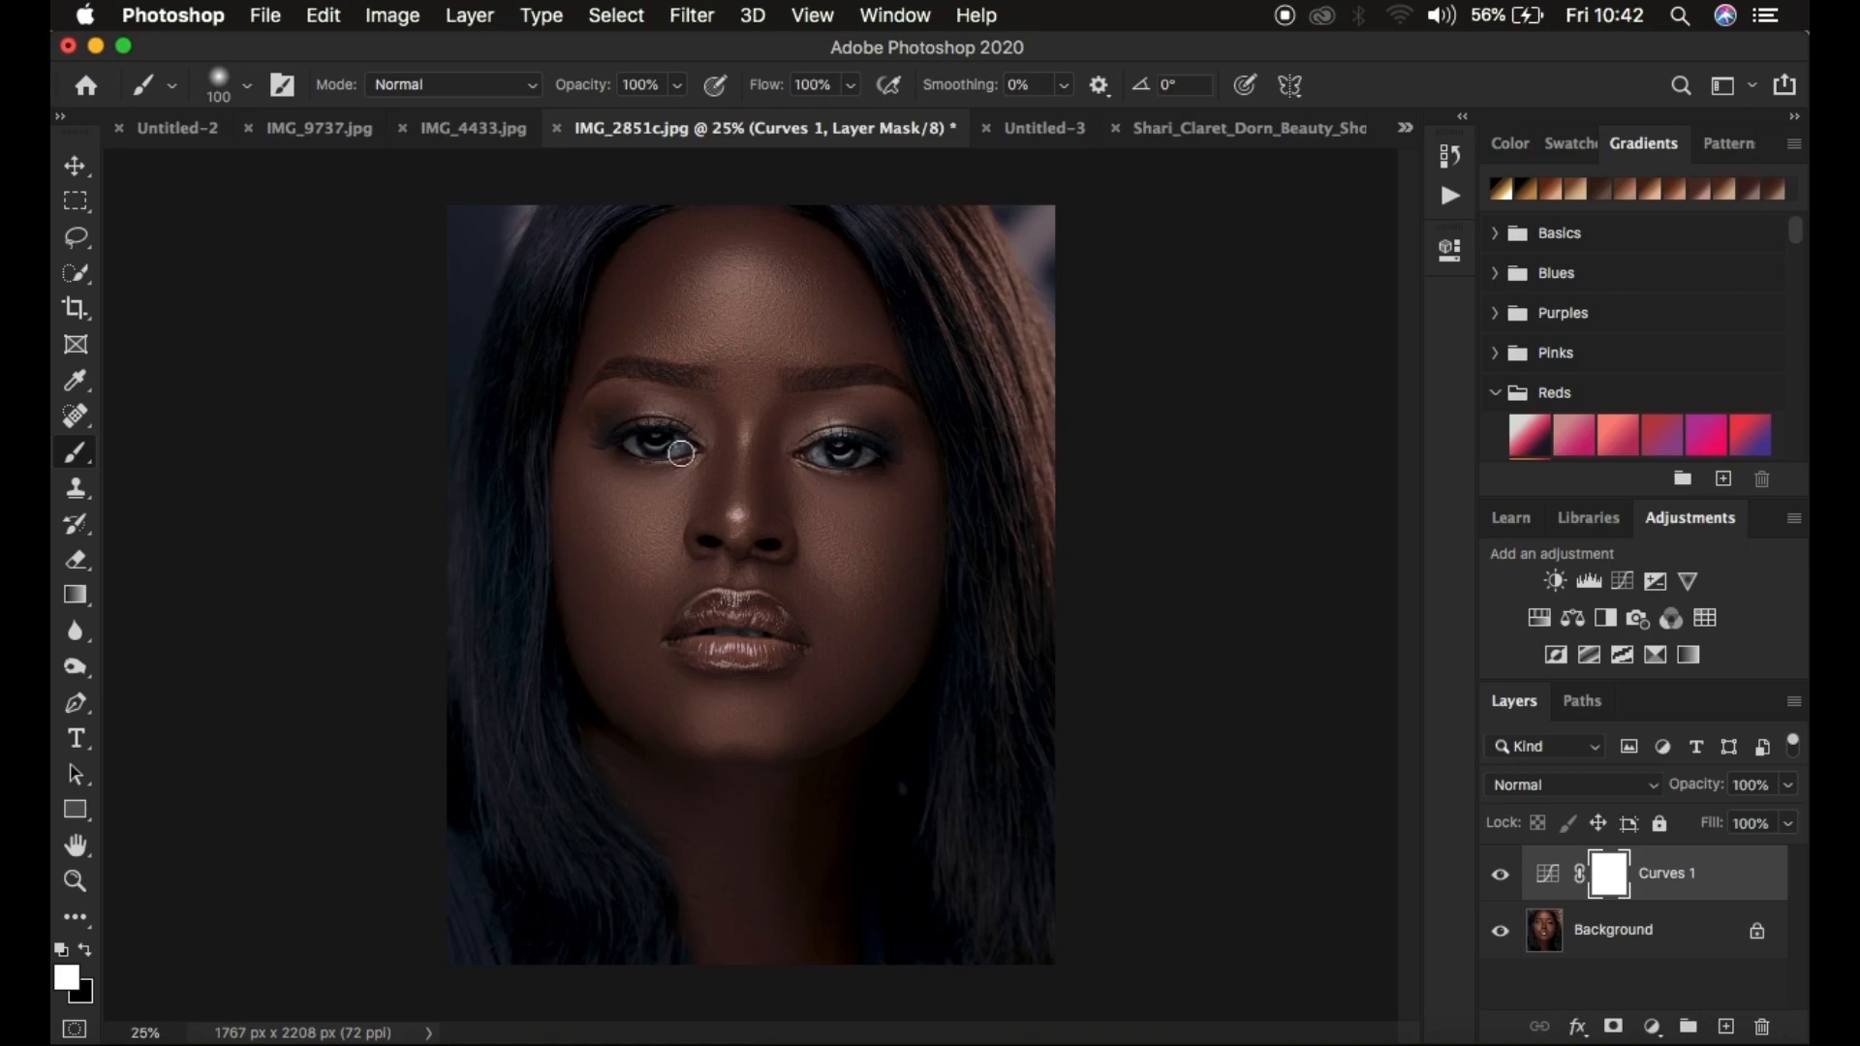
left_click(1501, 877)
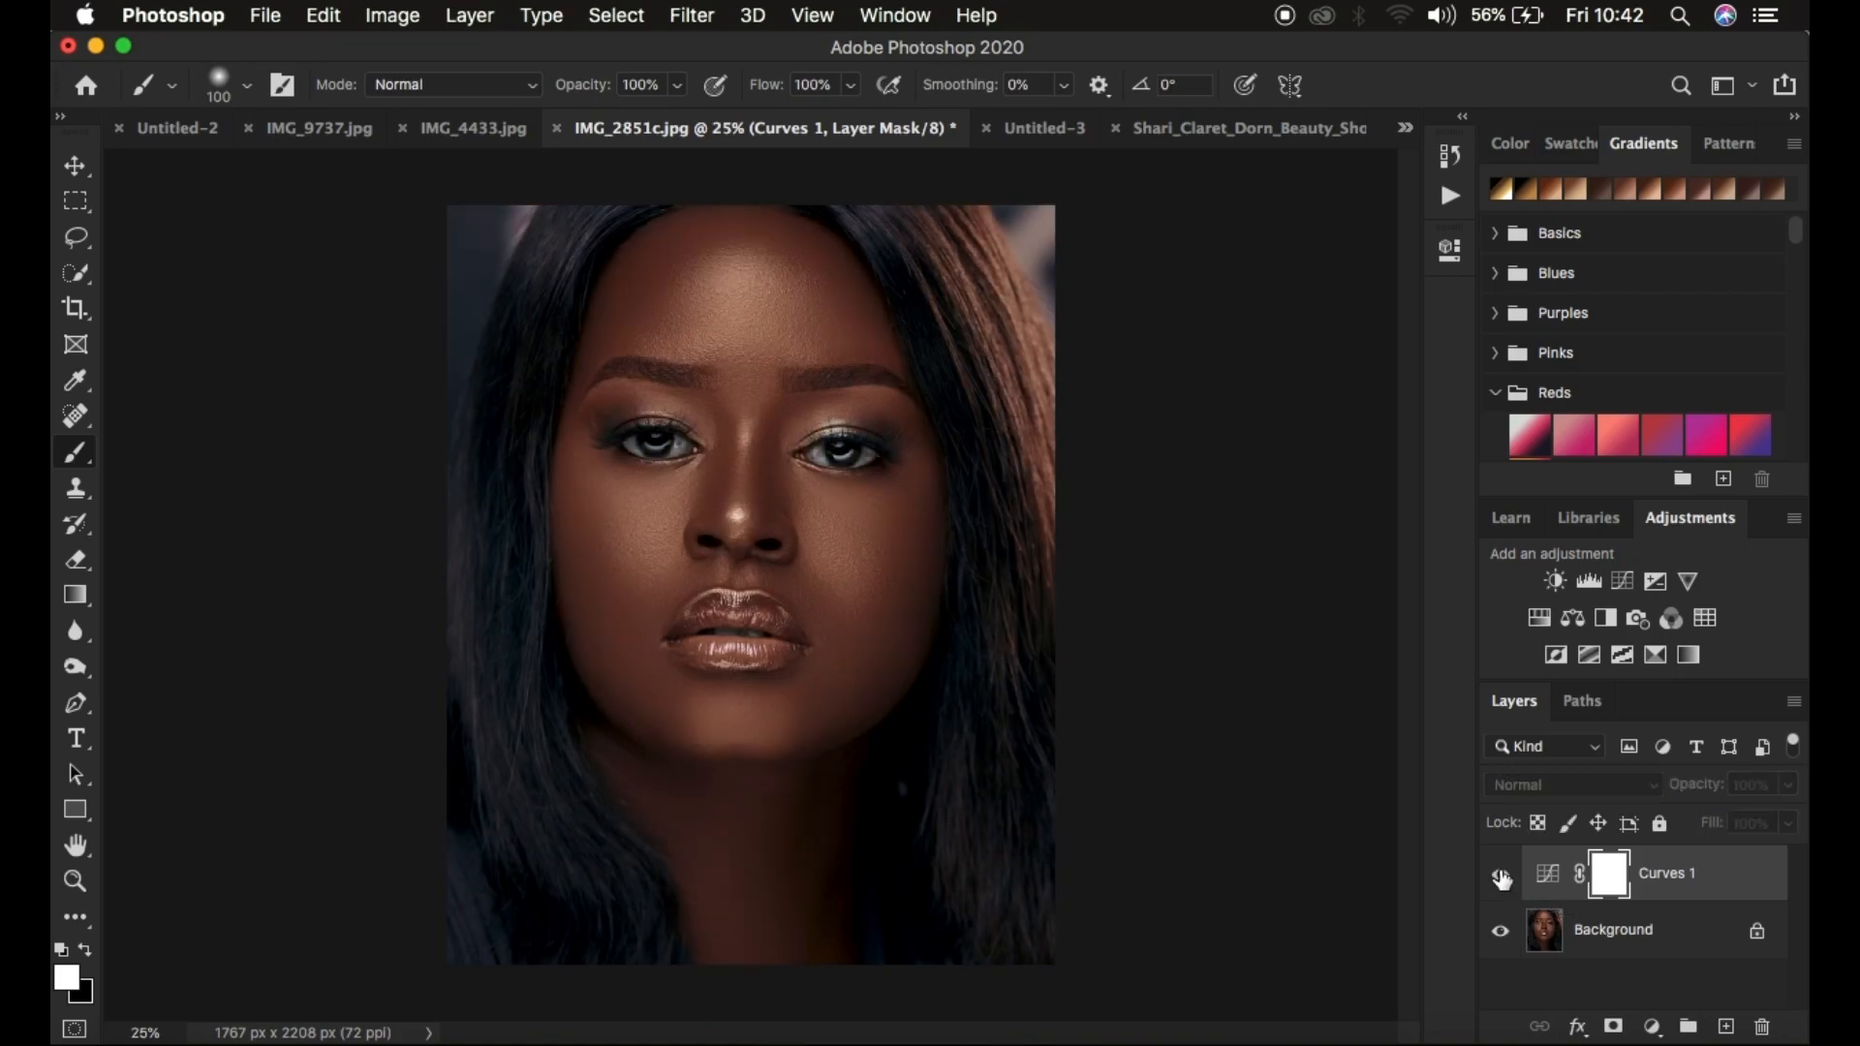
left_click(1501, 877)
left_click(1500, 877)
left_click(1501, 877)
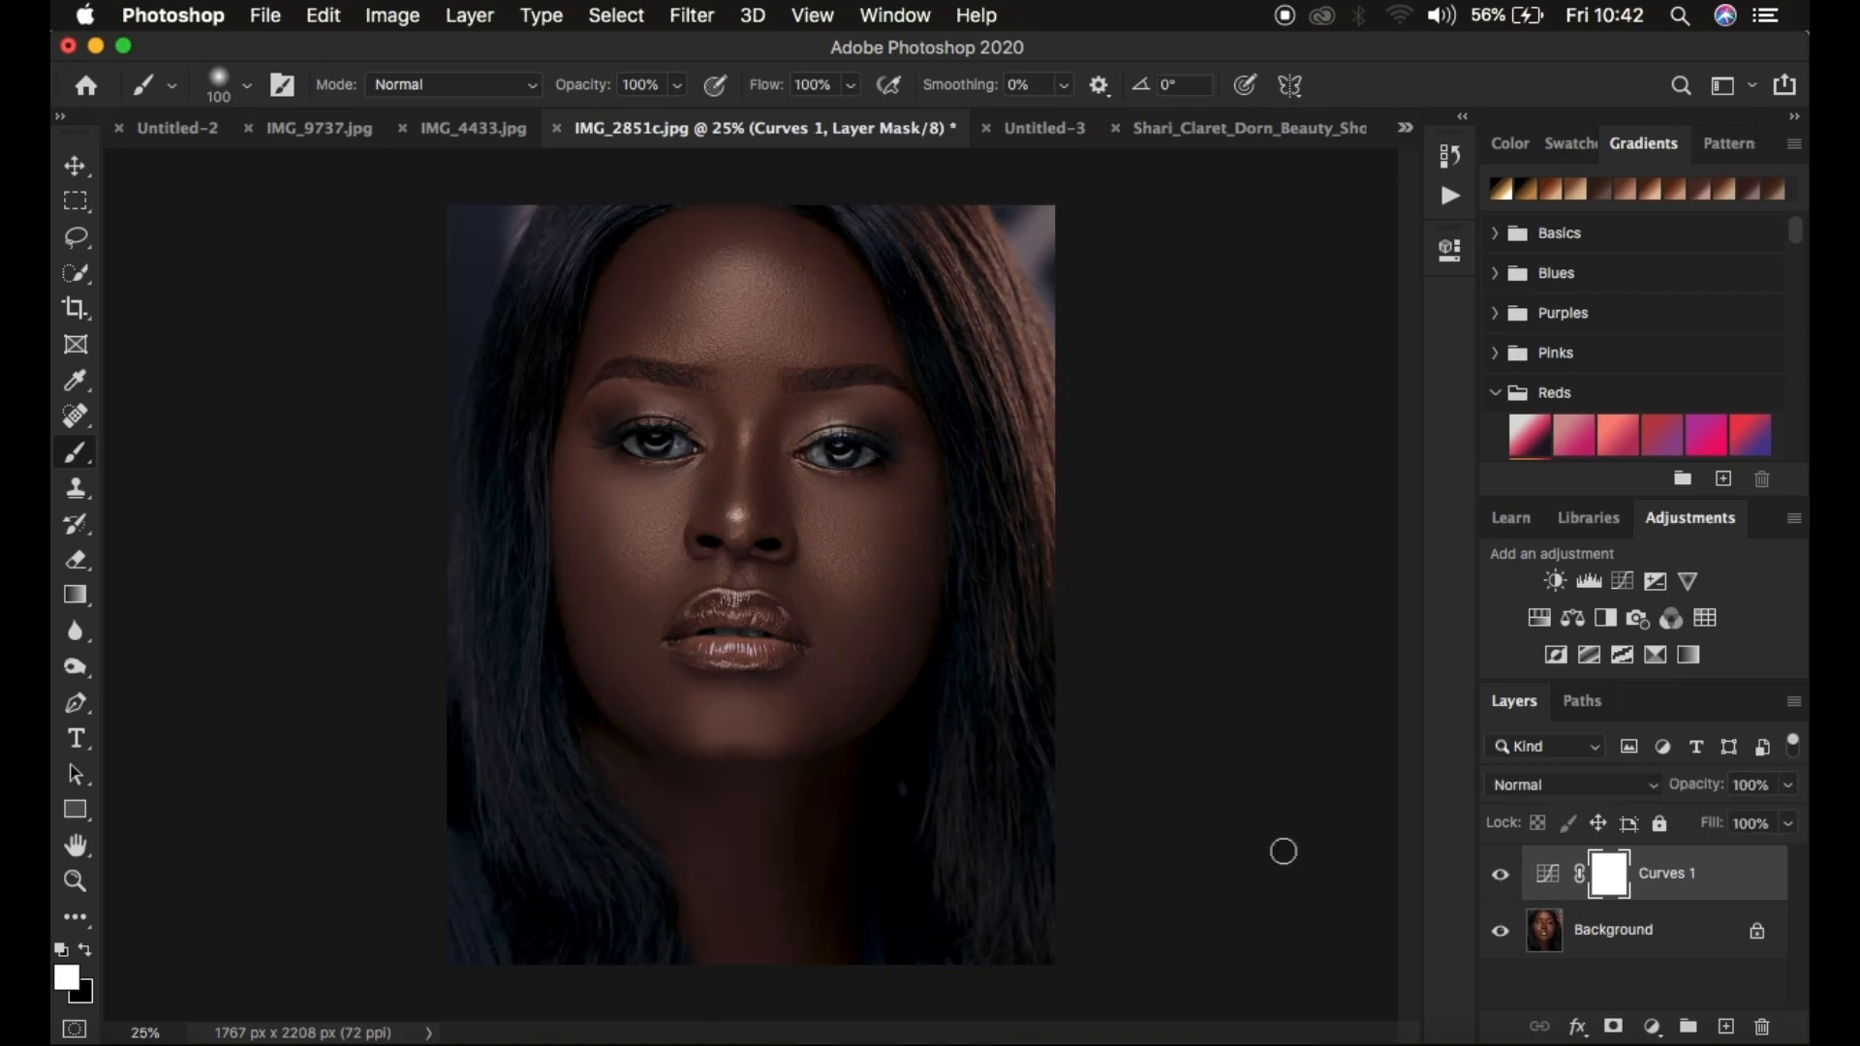
Step: Set up a color lookup table export of the graded portrait with Medium quality and the CUBE format
left_click(259, 14)
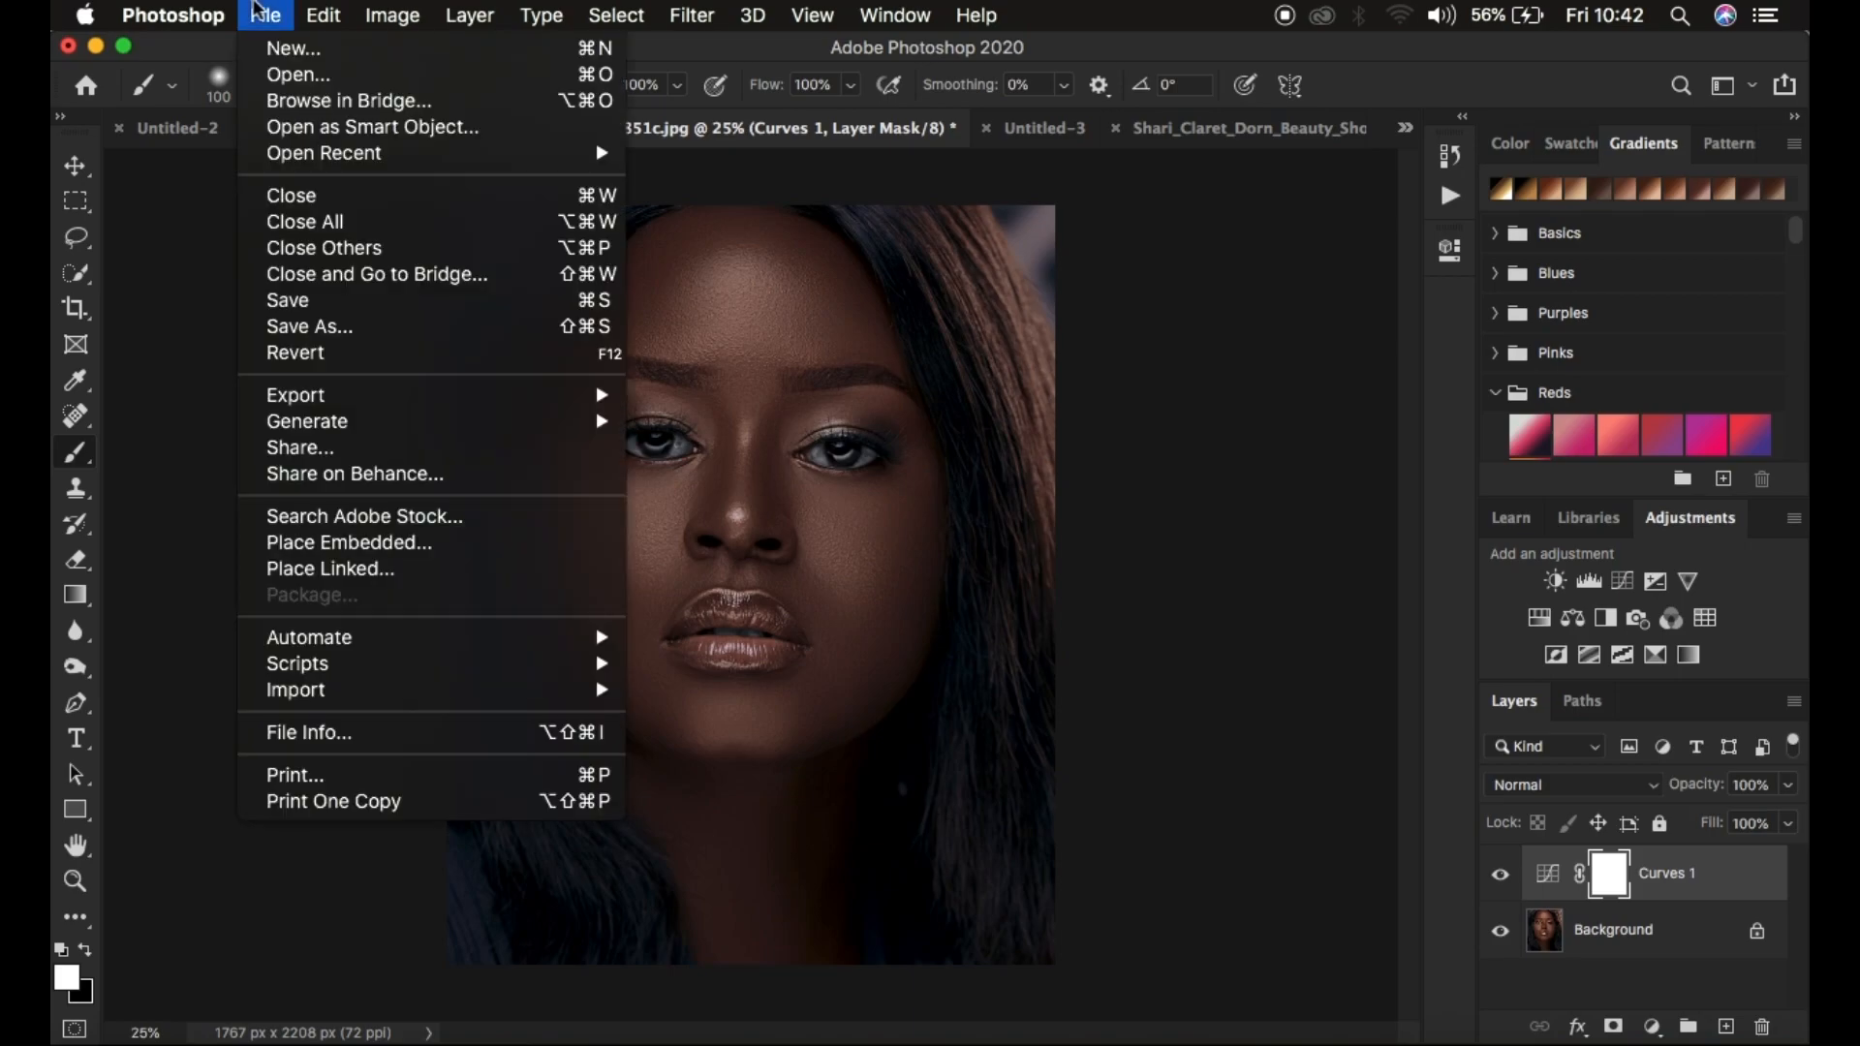
mouse_move(349, 397)
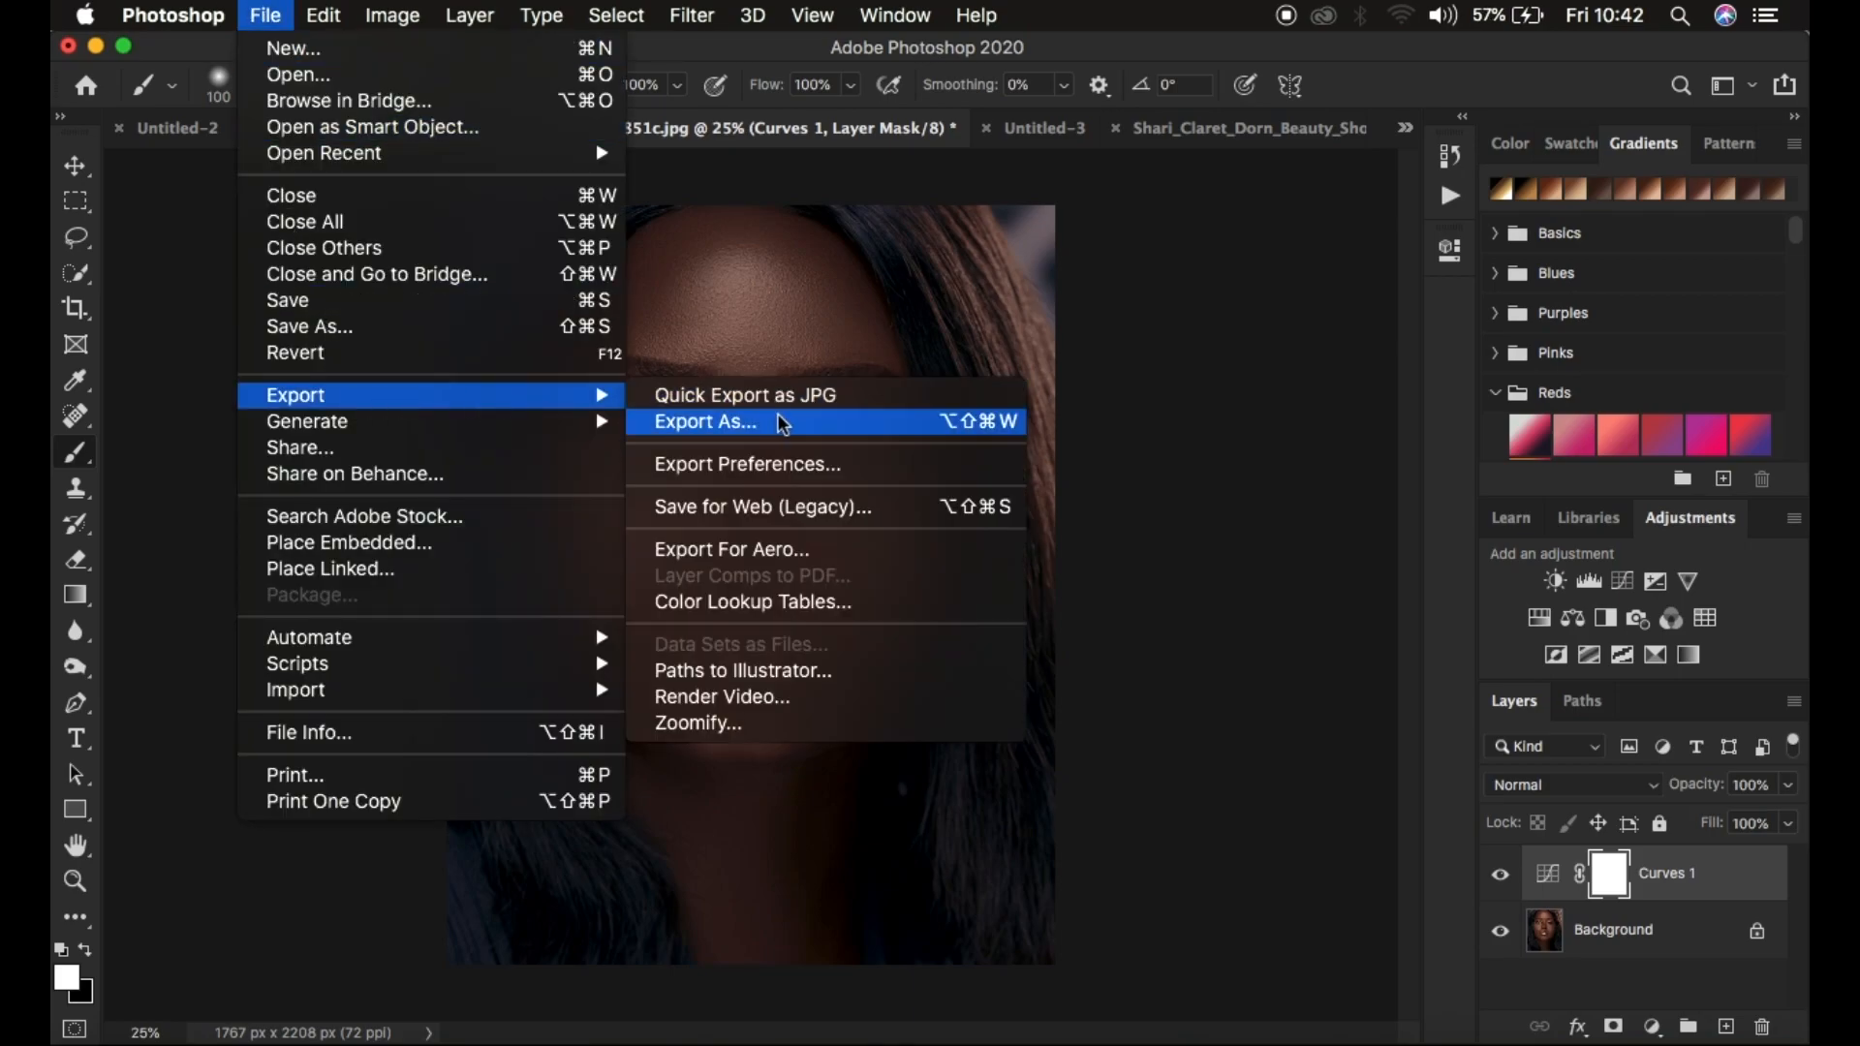
left_click(788, 605)
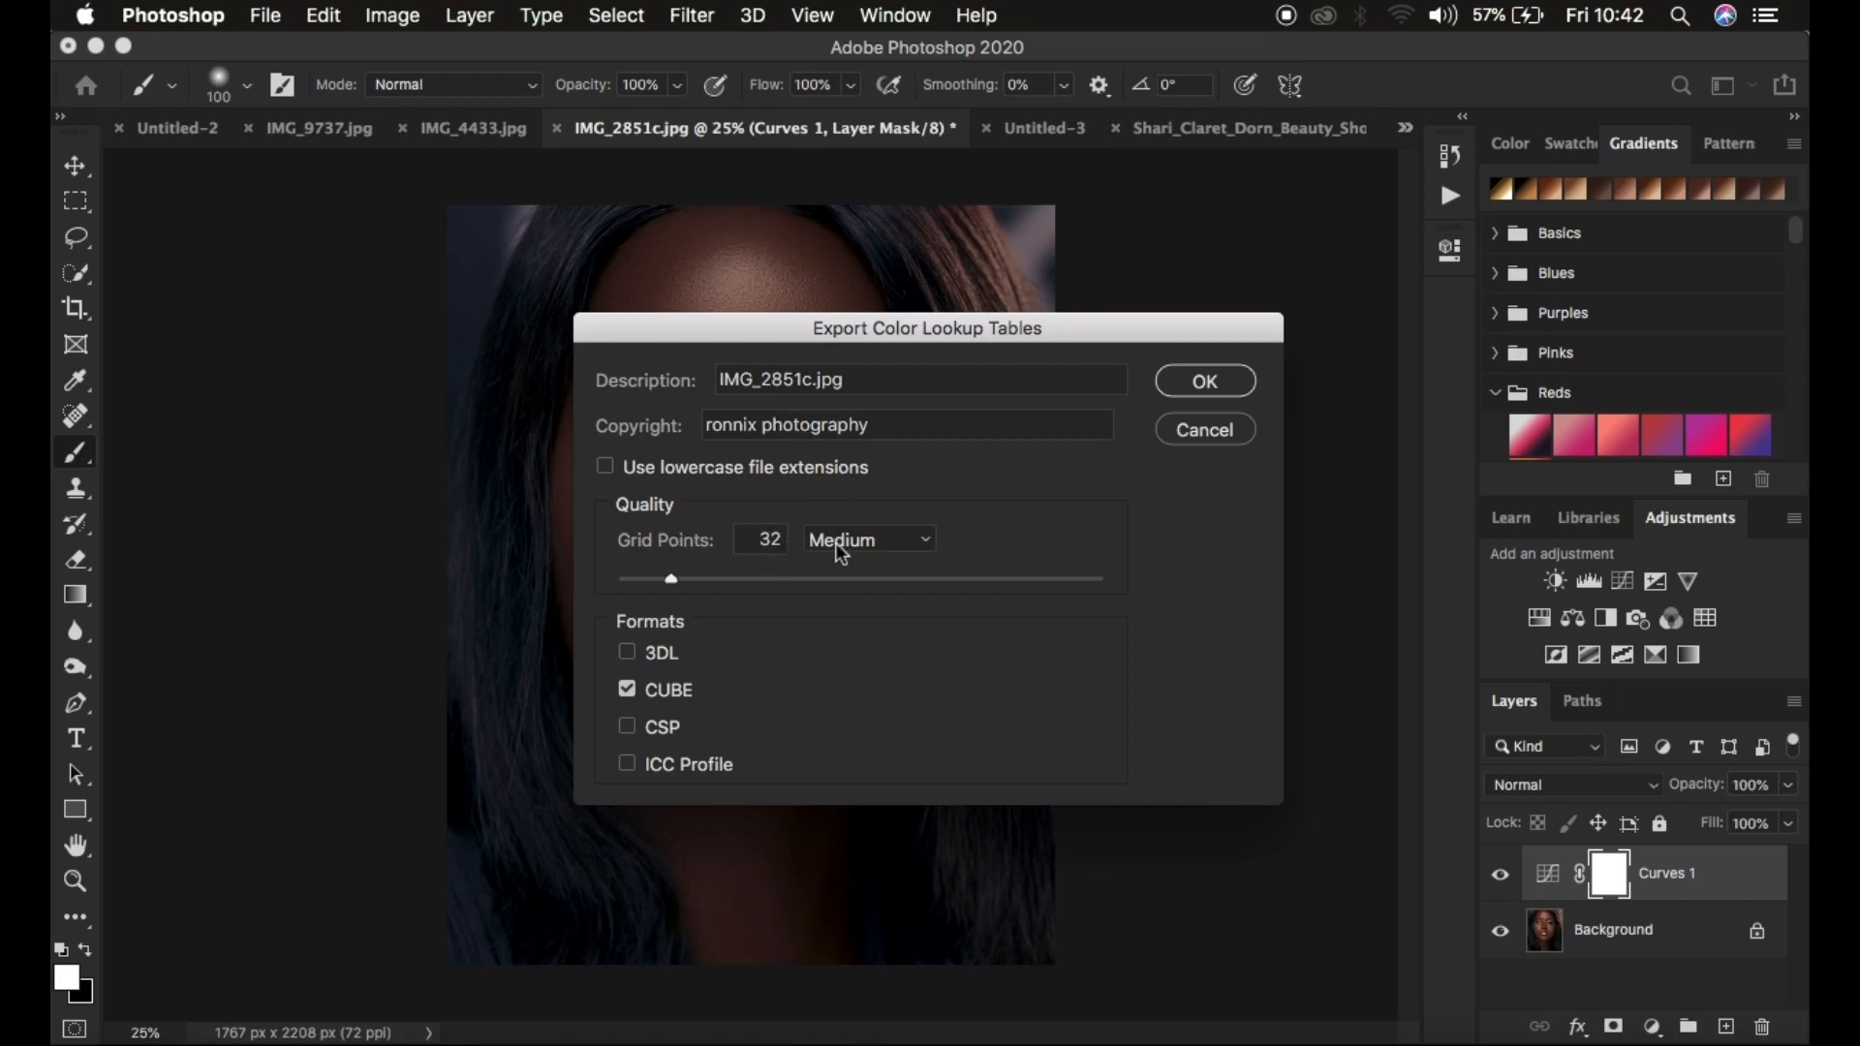
left_click(871, 549)
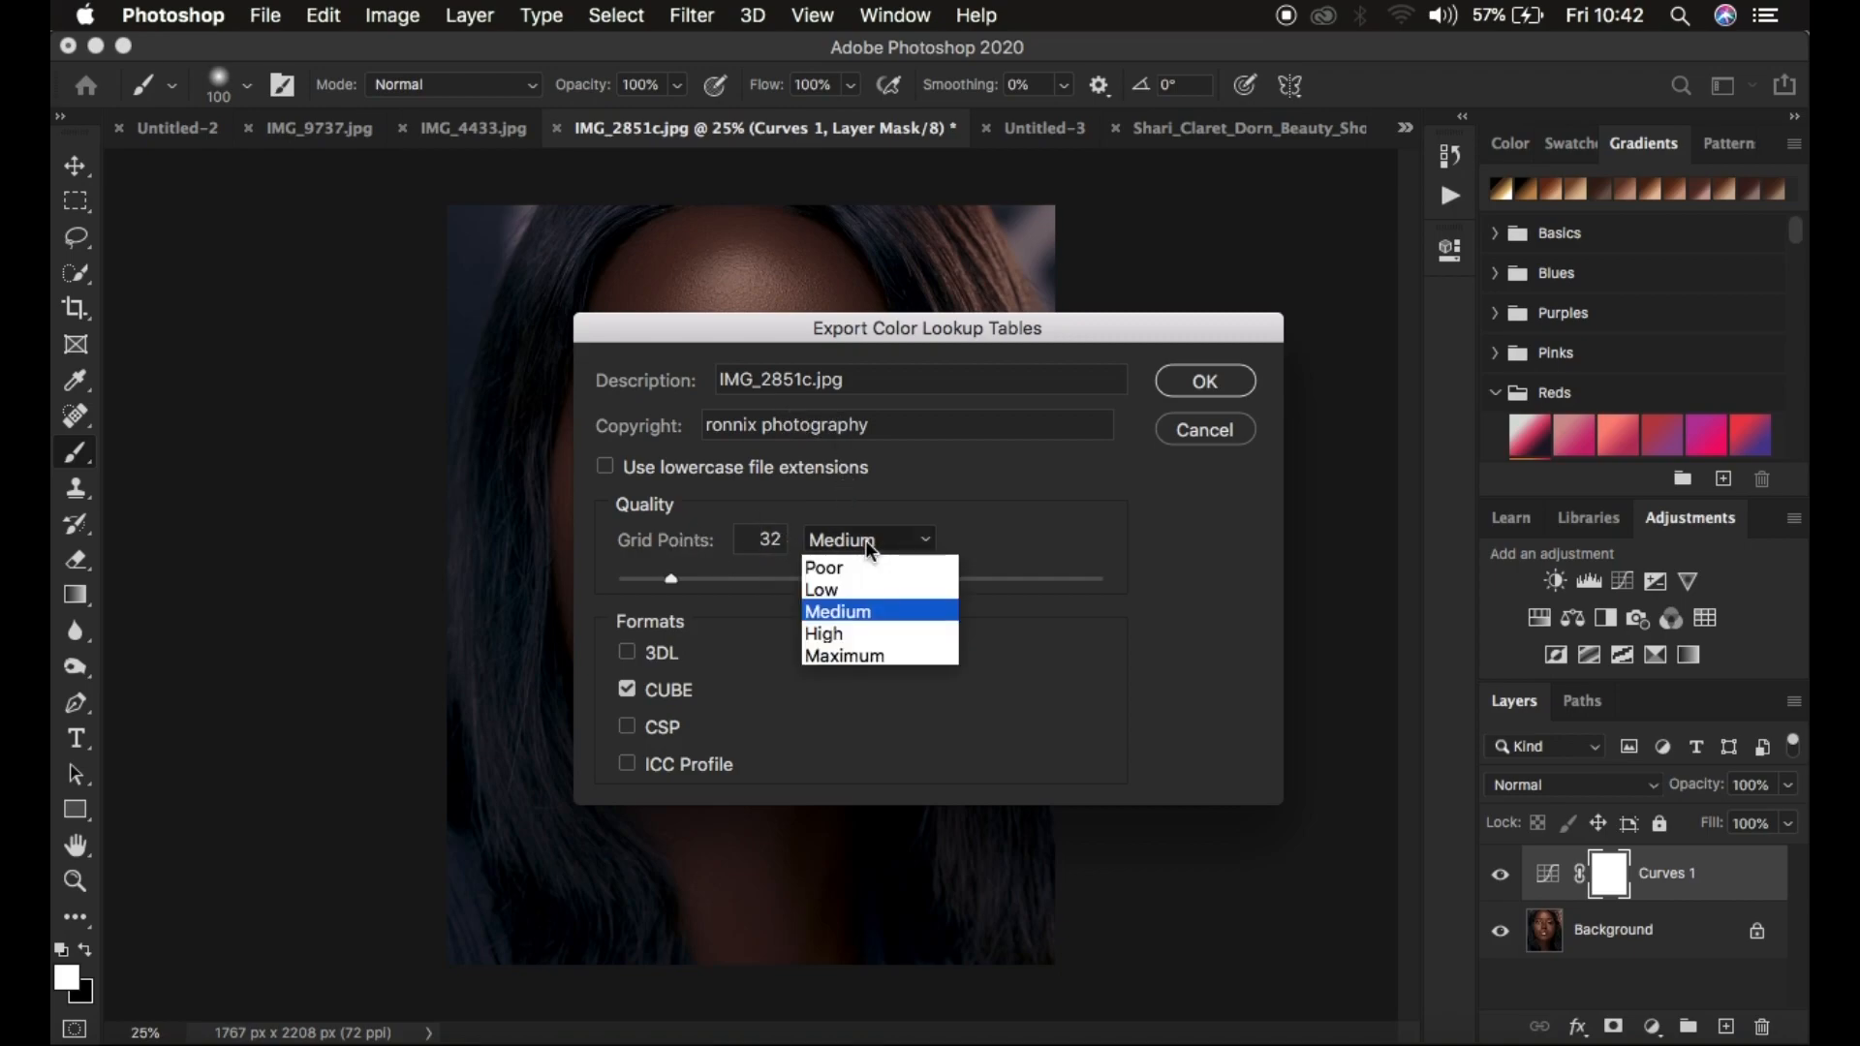
left_click(862, 610)
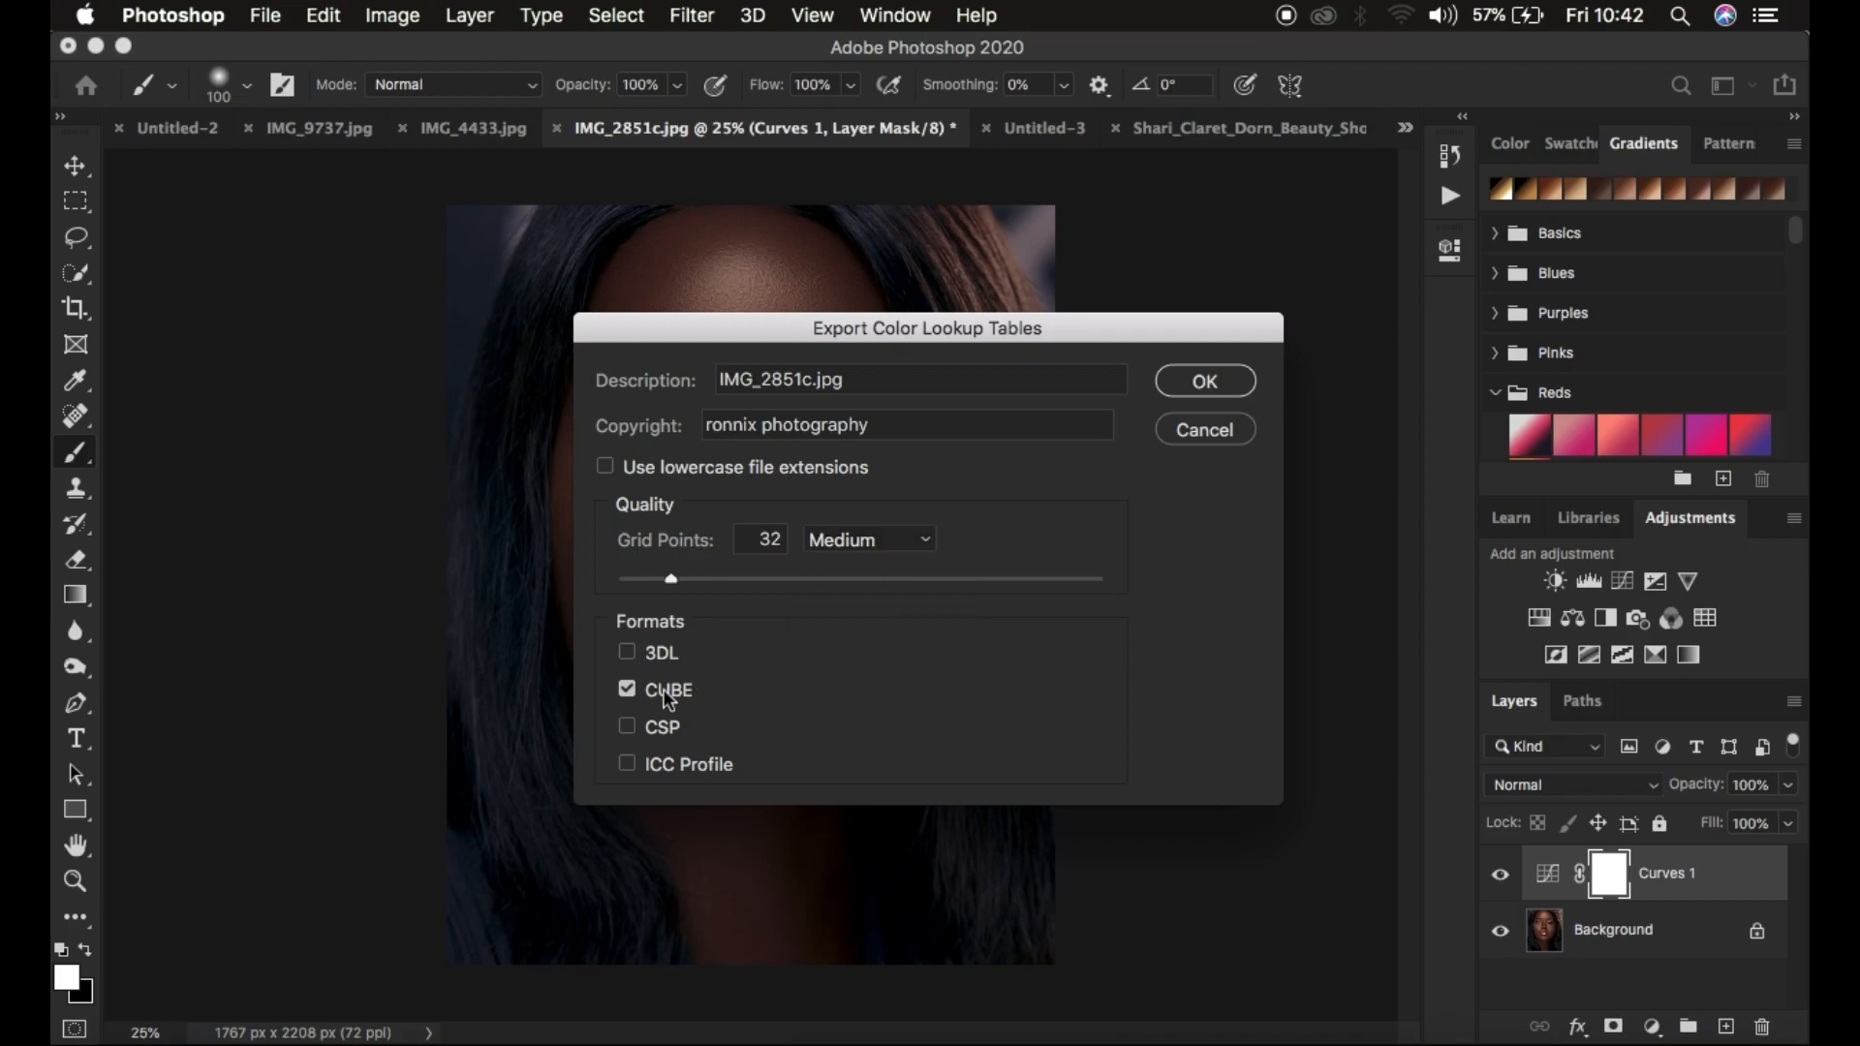
Step: Confirm the export and save the color lookup table as IMG_2851c.lut, choosing a different destination folder
left_click(1186, 381)
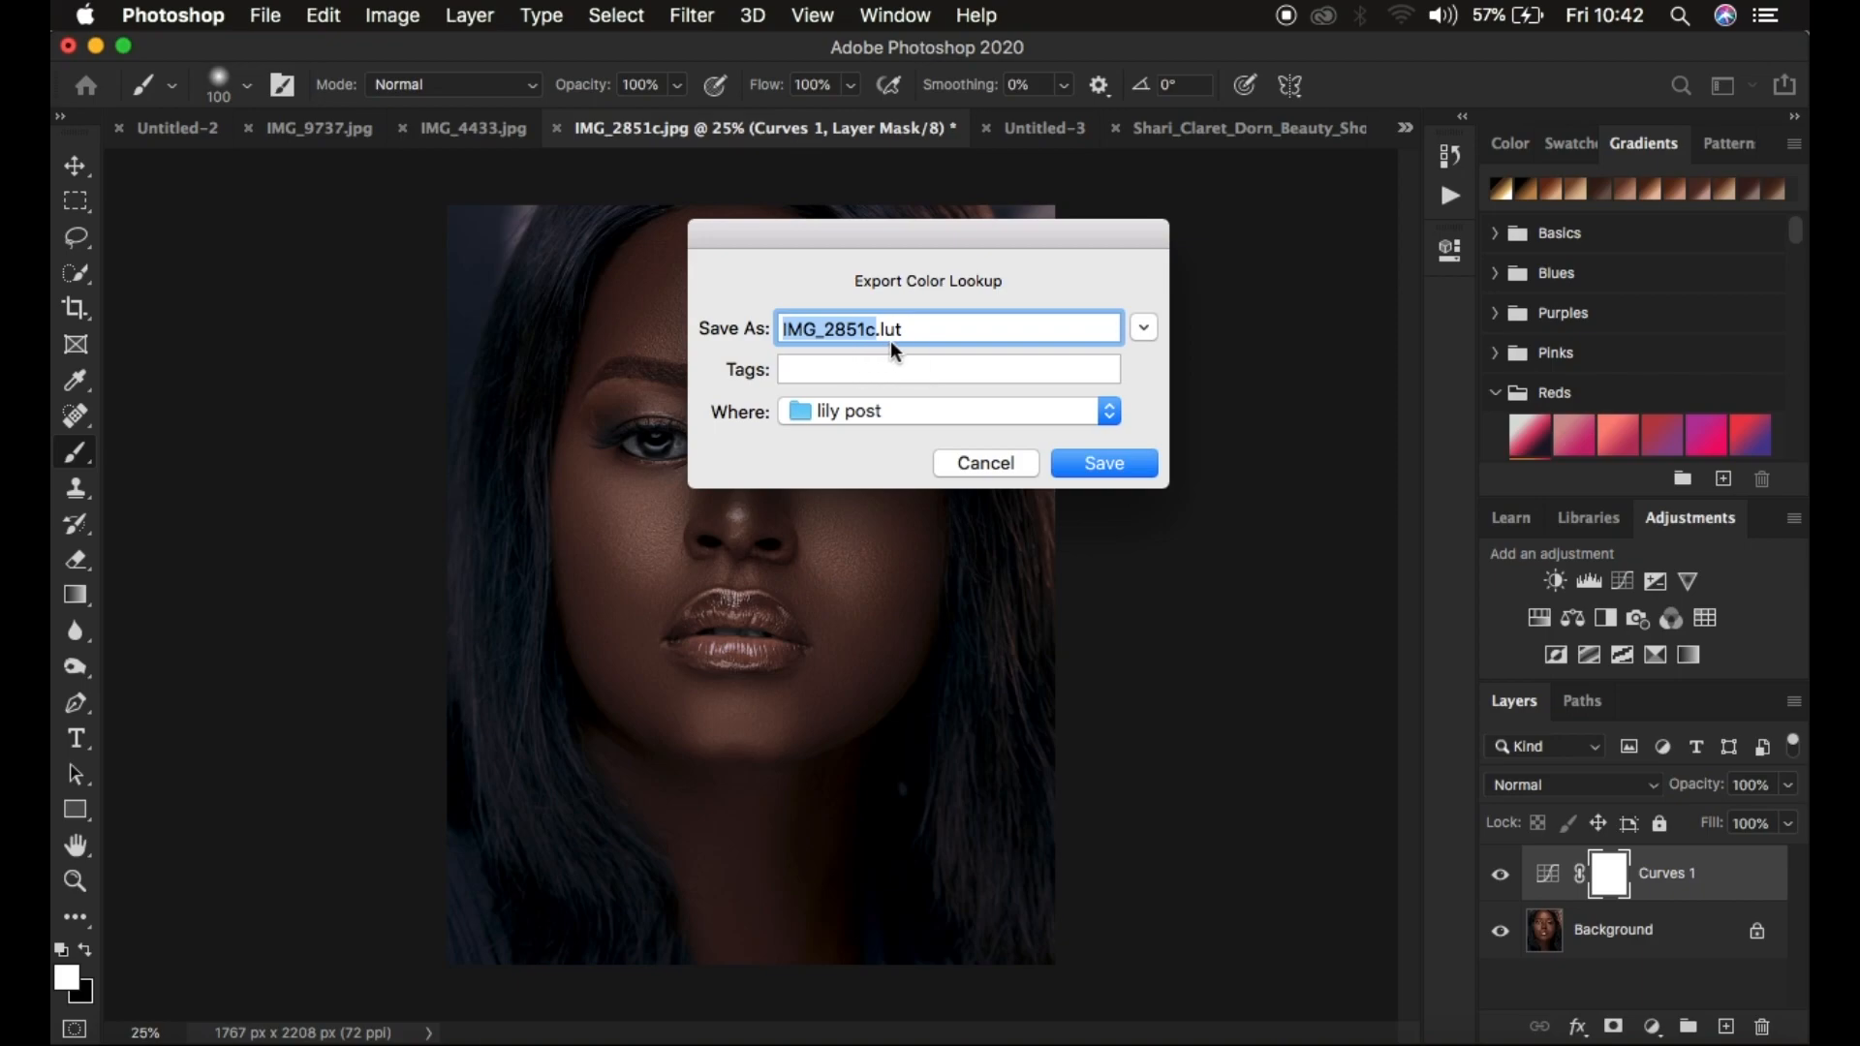
left_click(899, 411)
left_click(880, 576)
left_click(1104, 464)
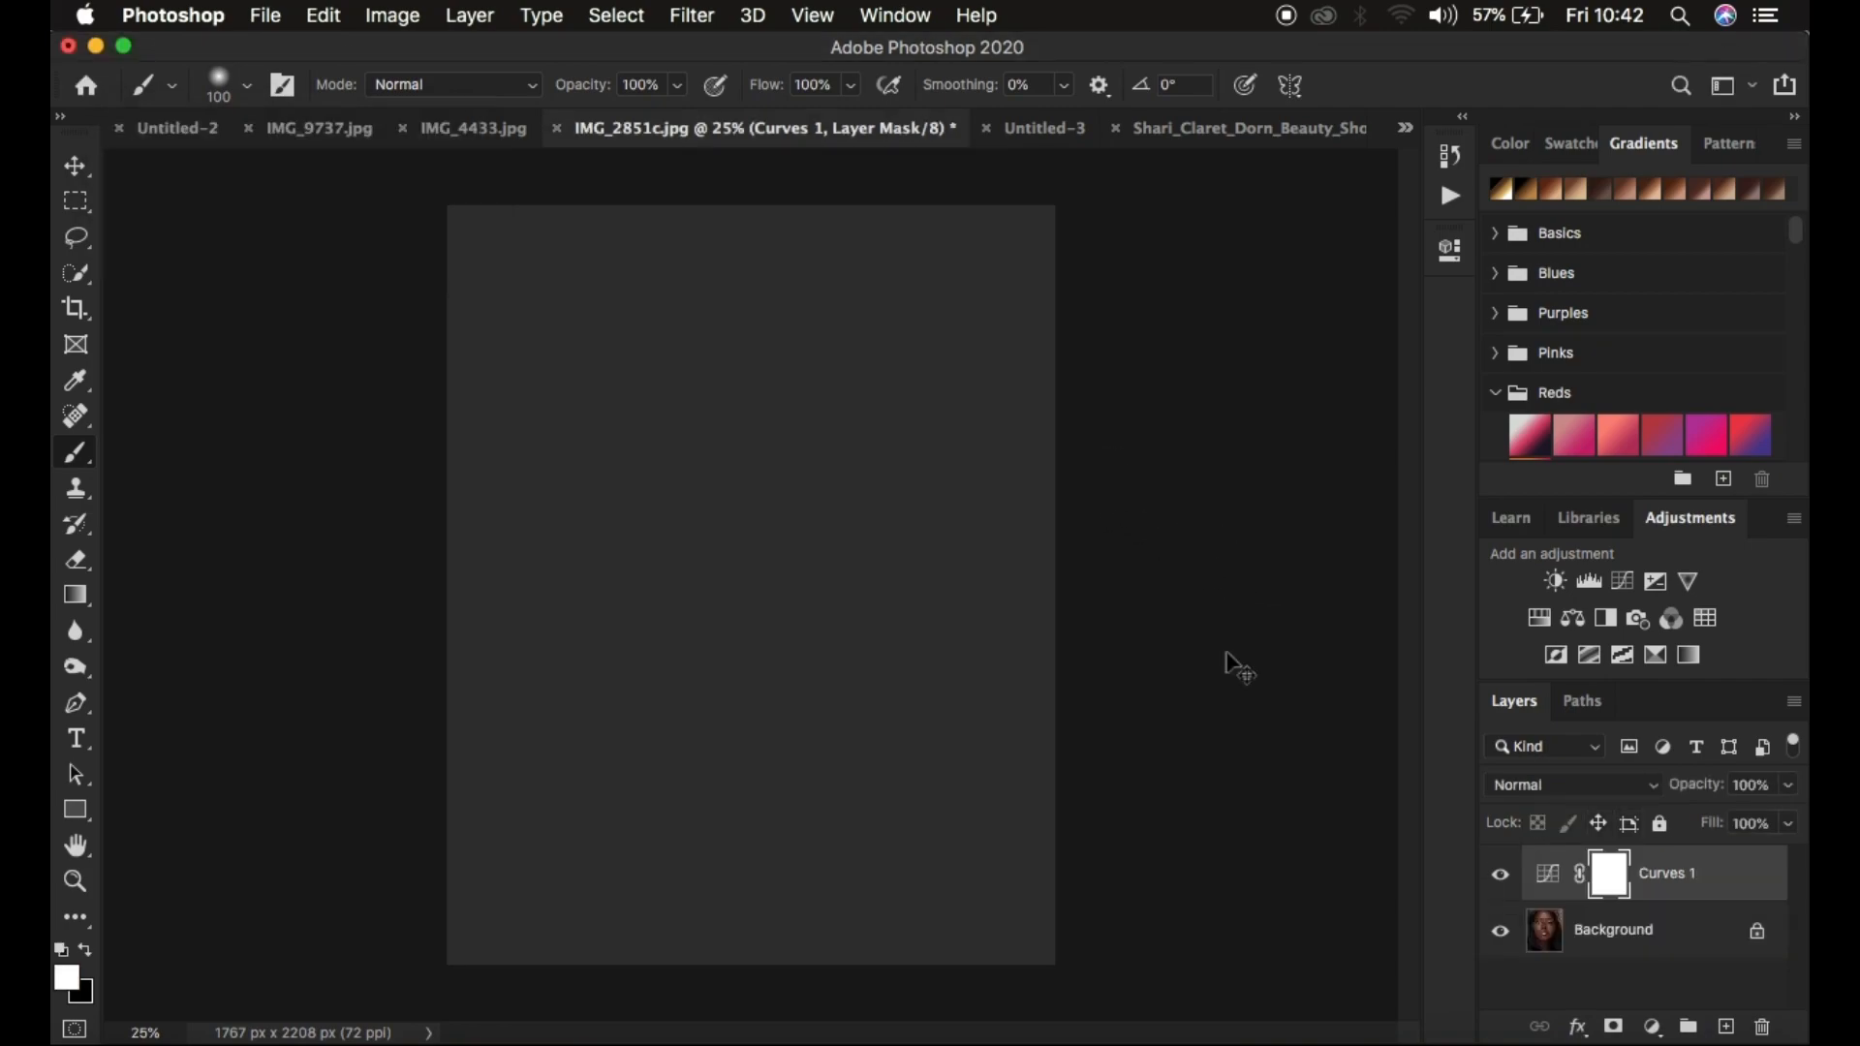
Step: Delete the Curves 1 layer and add a Color Lookup adjustment layer above the Background
key("super+minus")
key("super+equal")
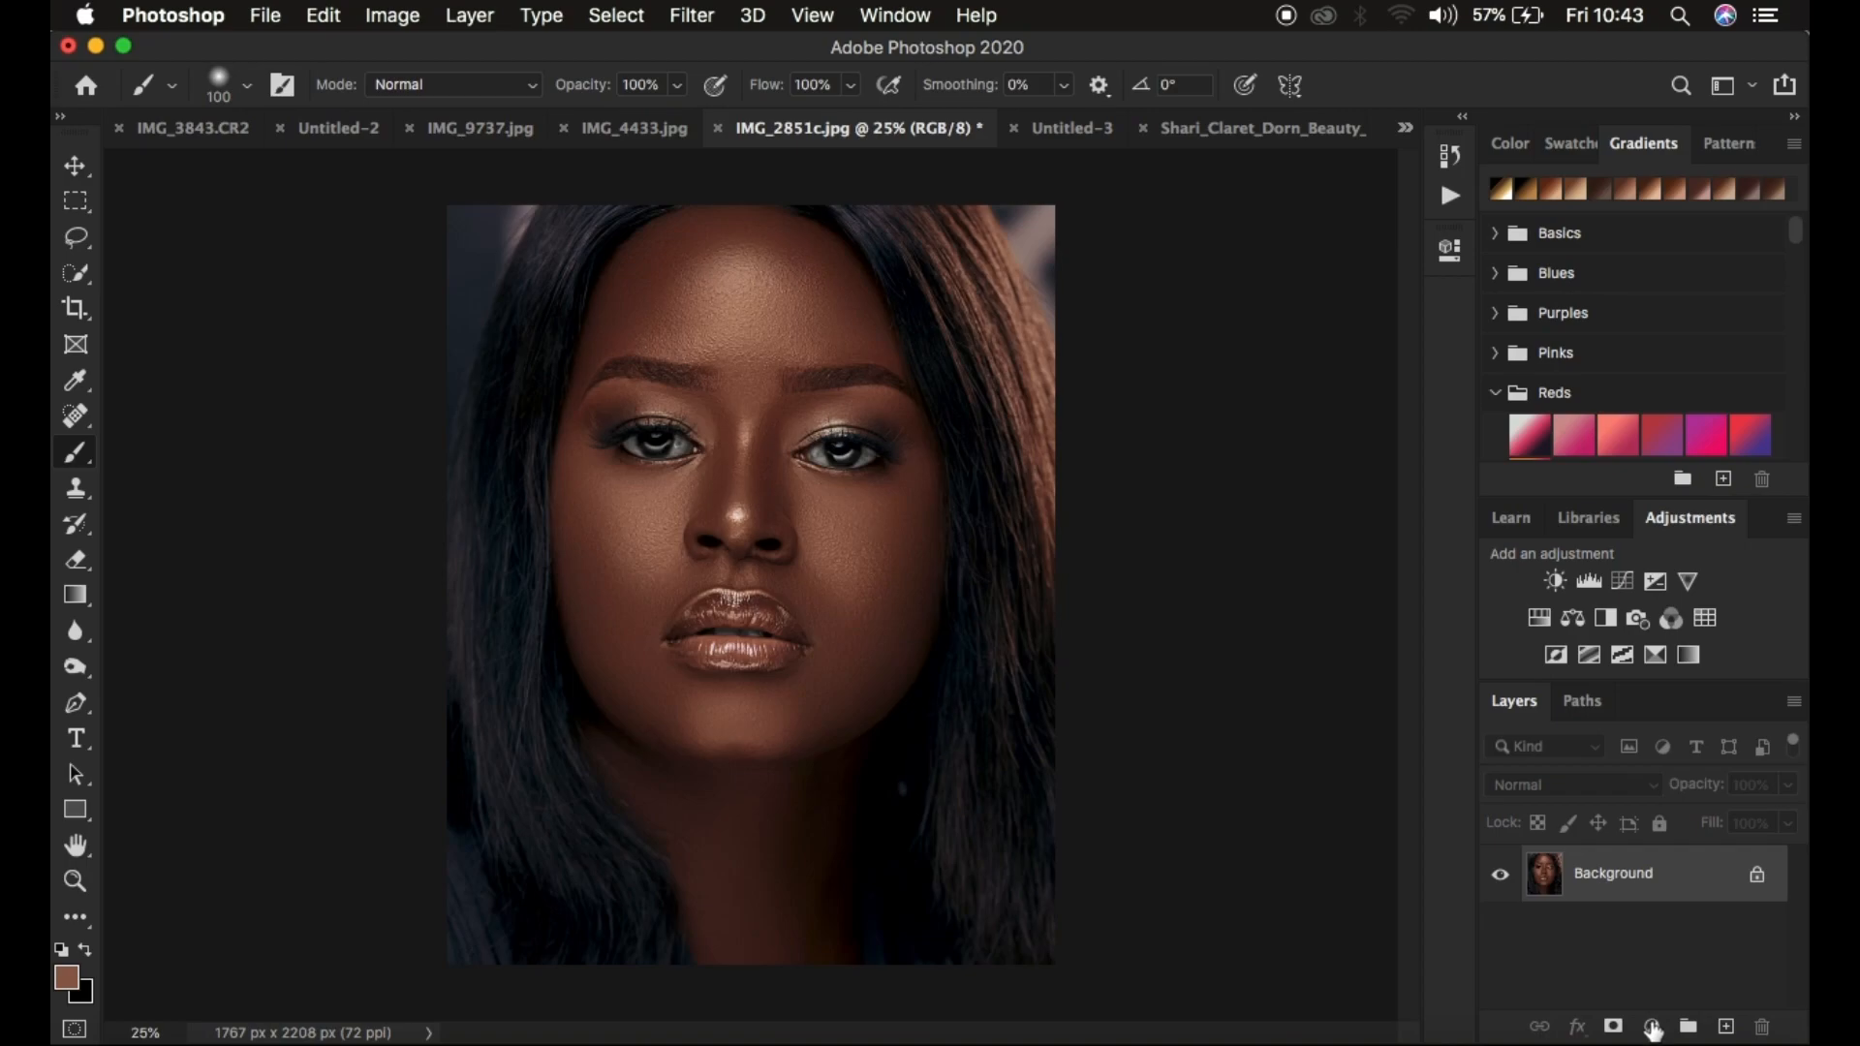
left_click(1652, 1026)
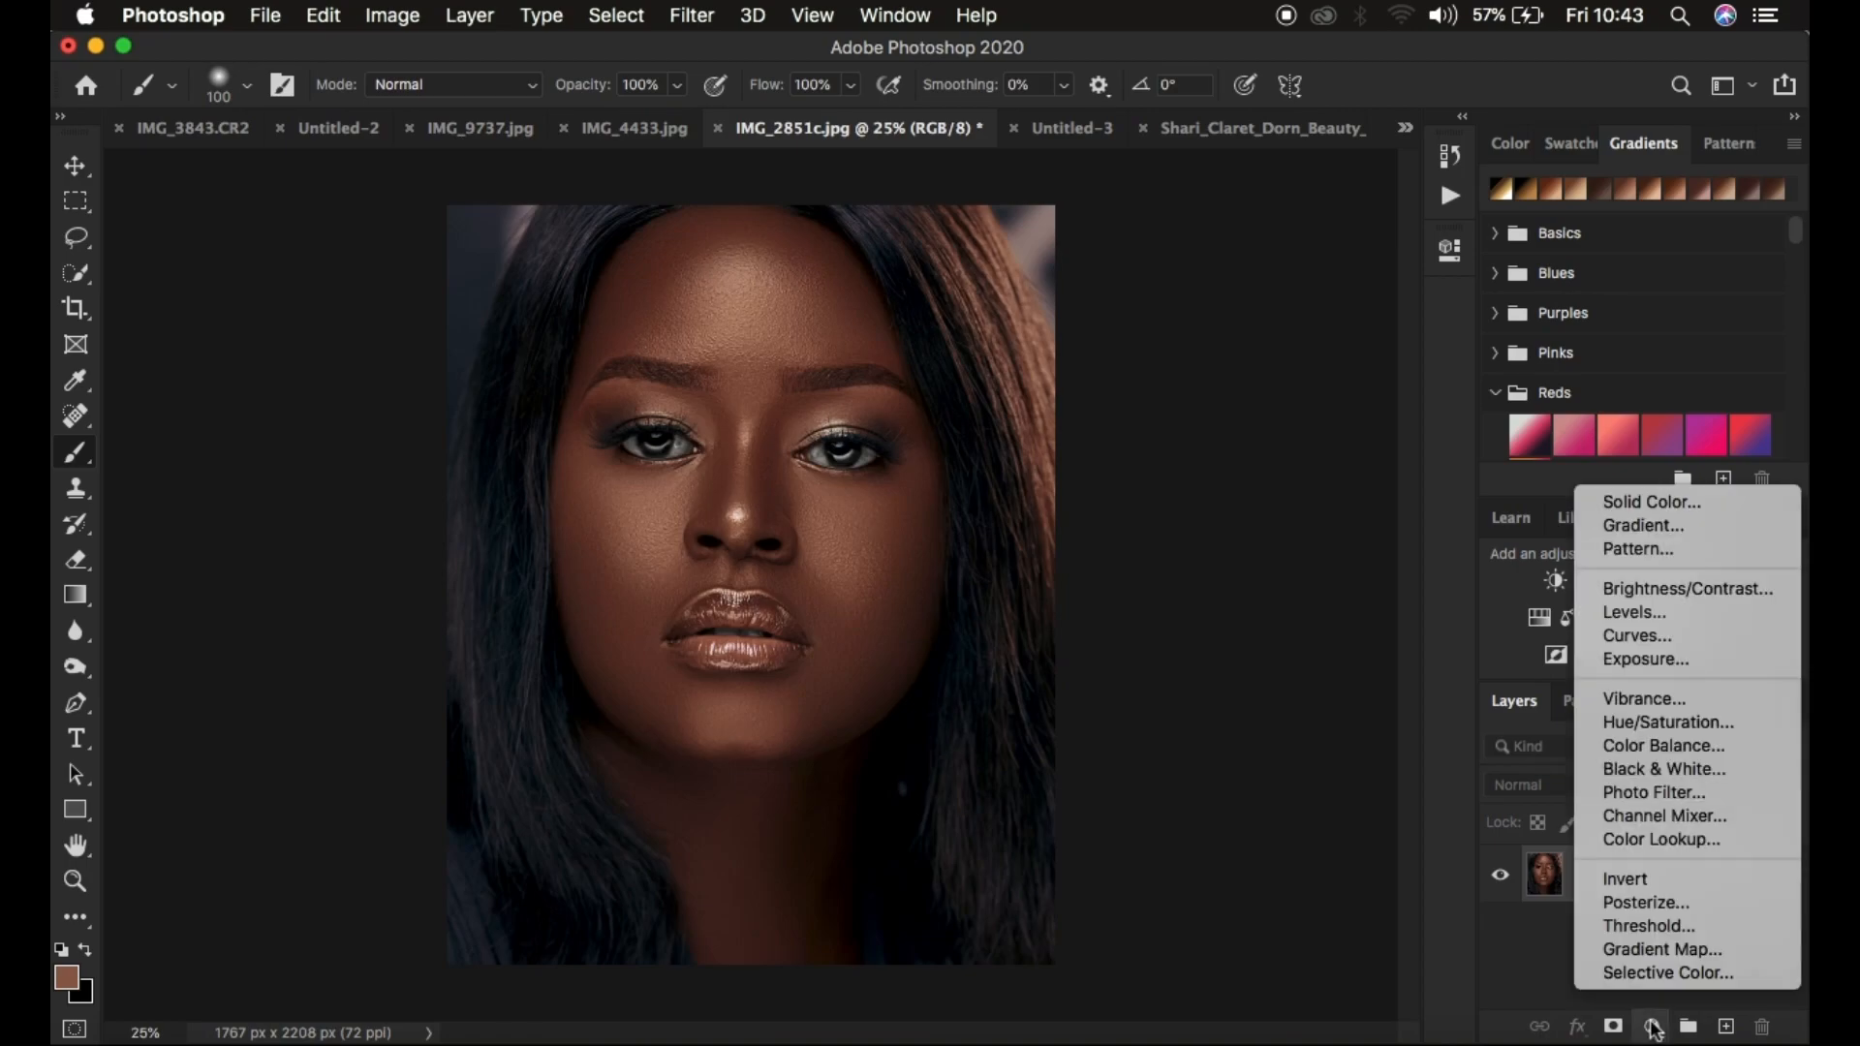
left_click(1656, 839)
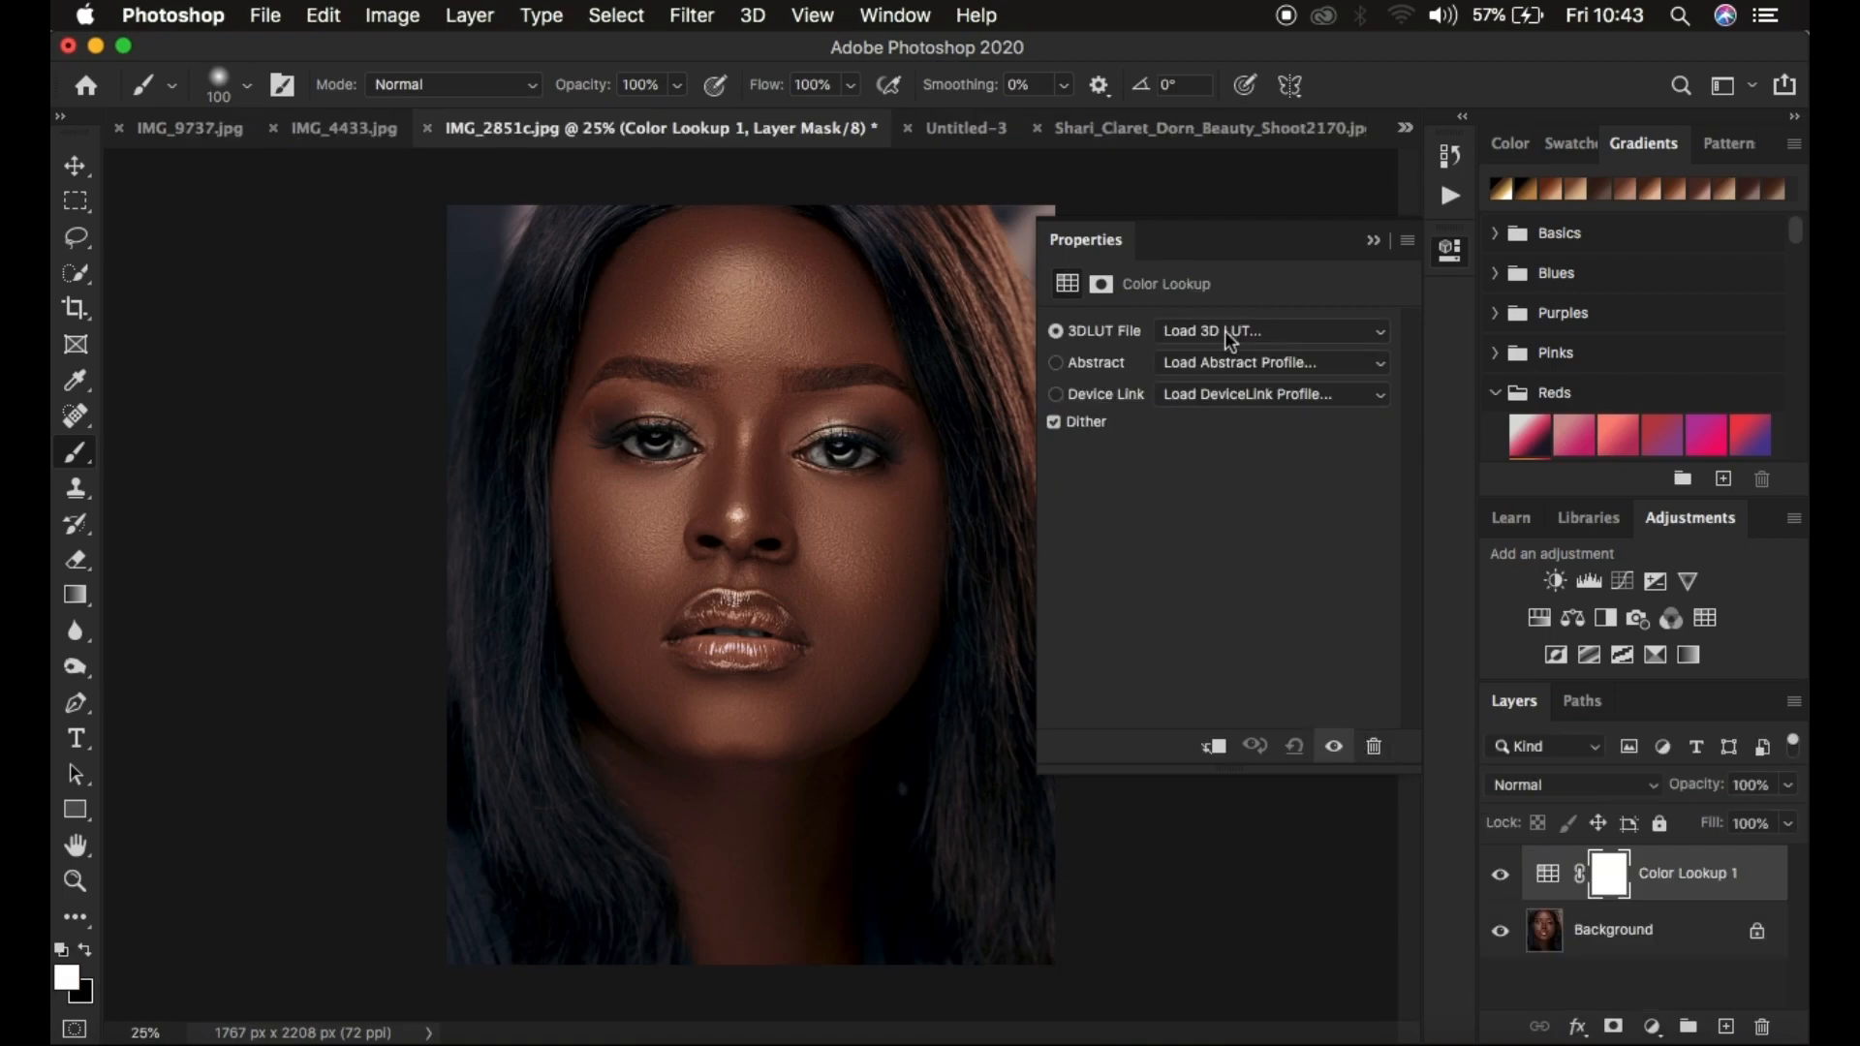
Step: Start loading a 3D LUT into Color Lookup 1 and look through the Desktop folder for the exported file
left_click(1228, 332)
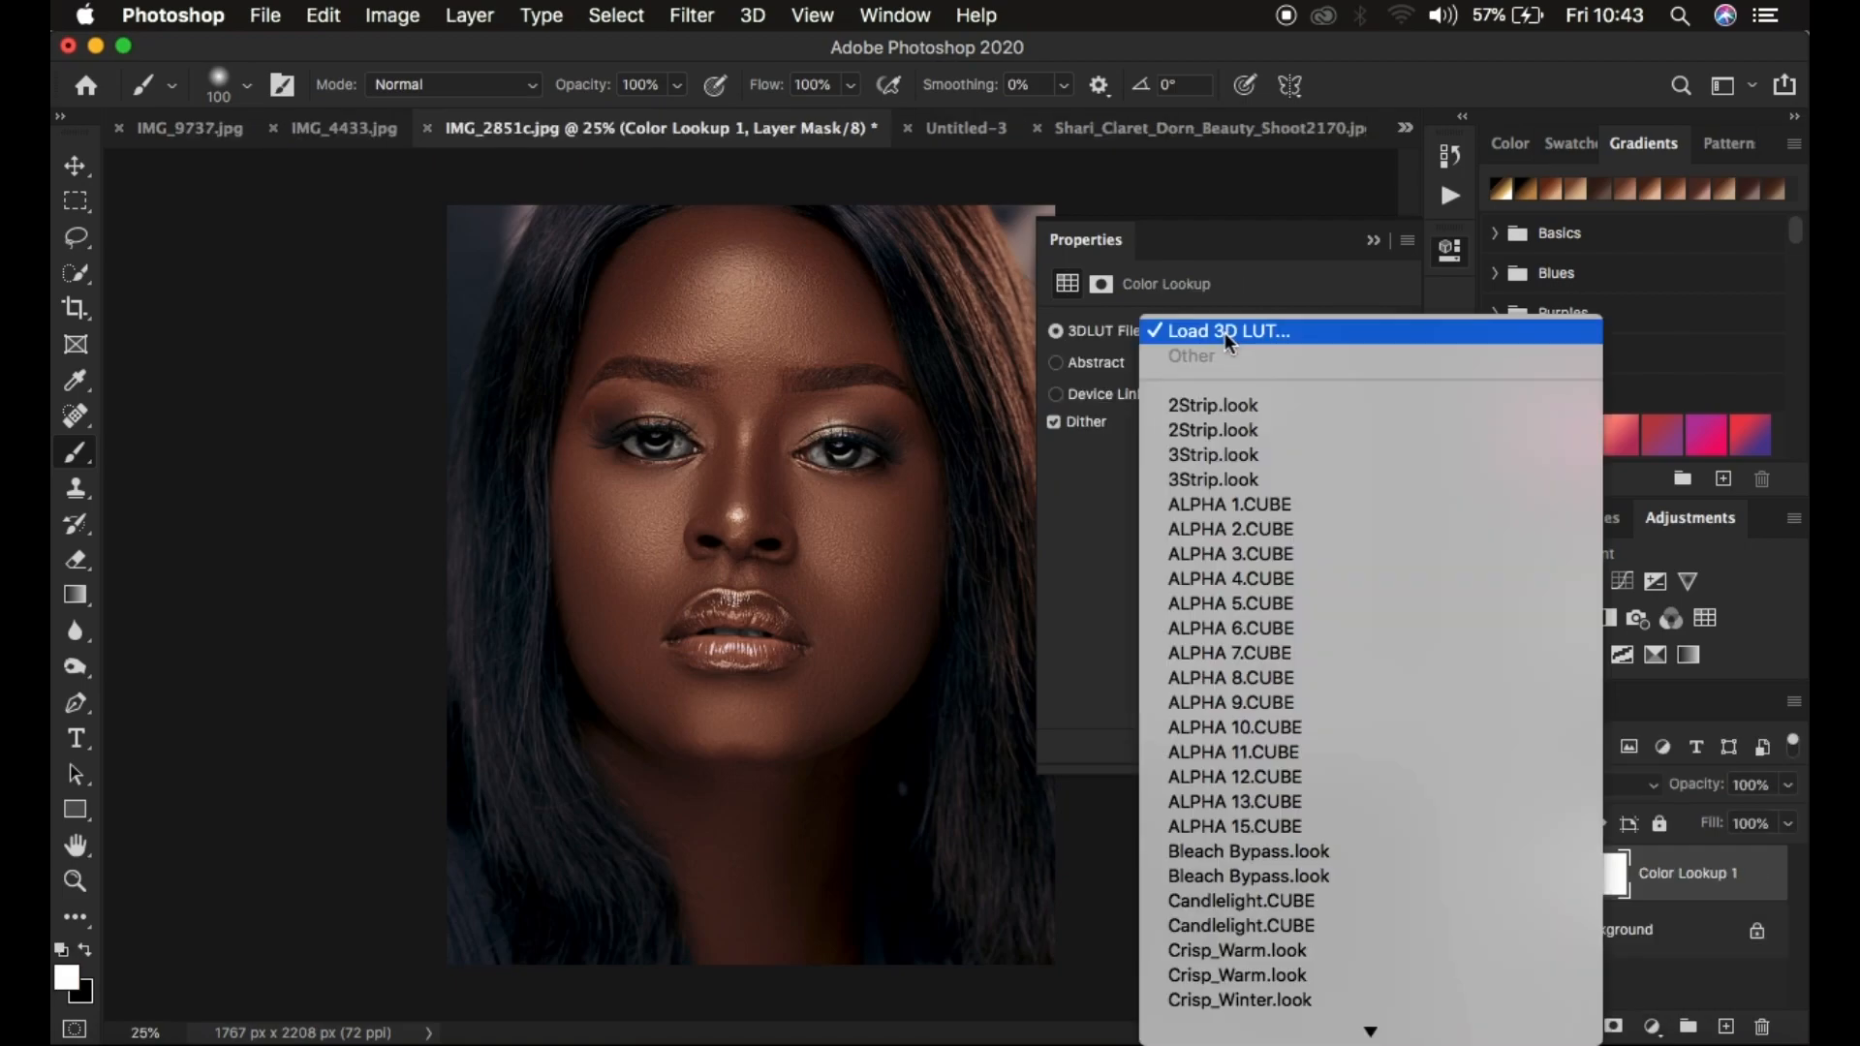
left_click(1224, 333)
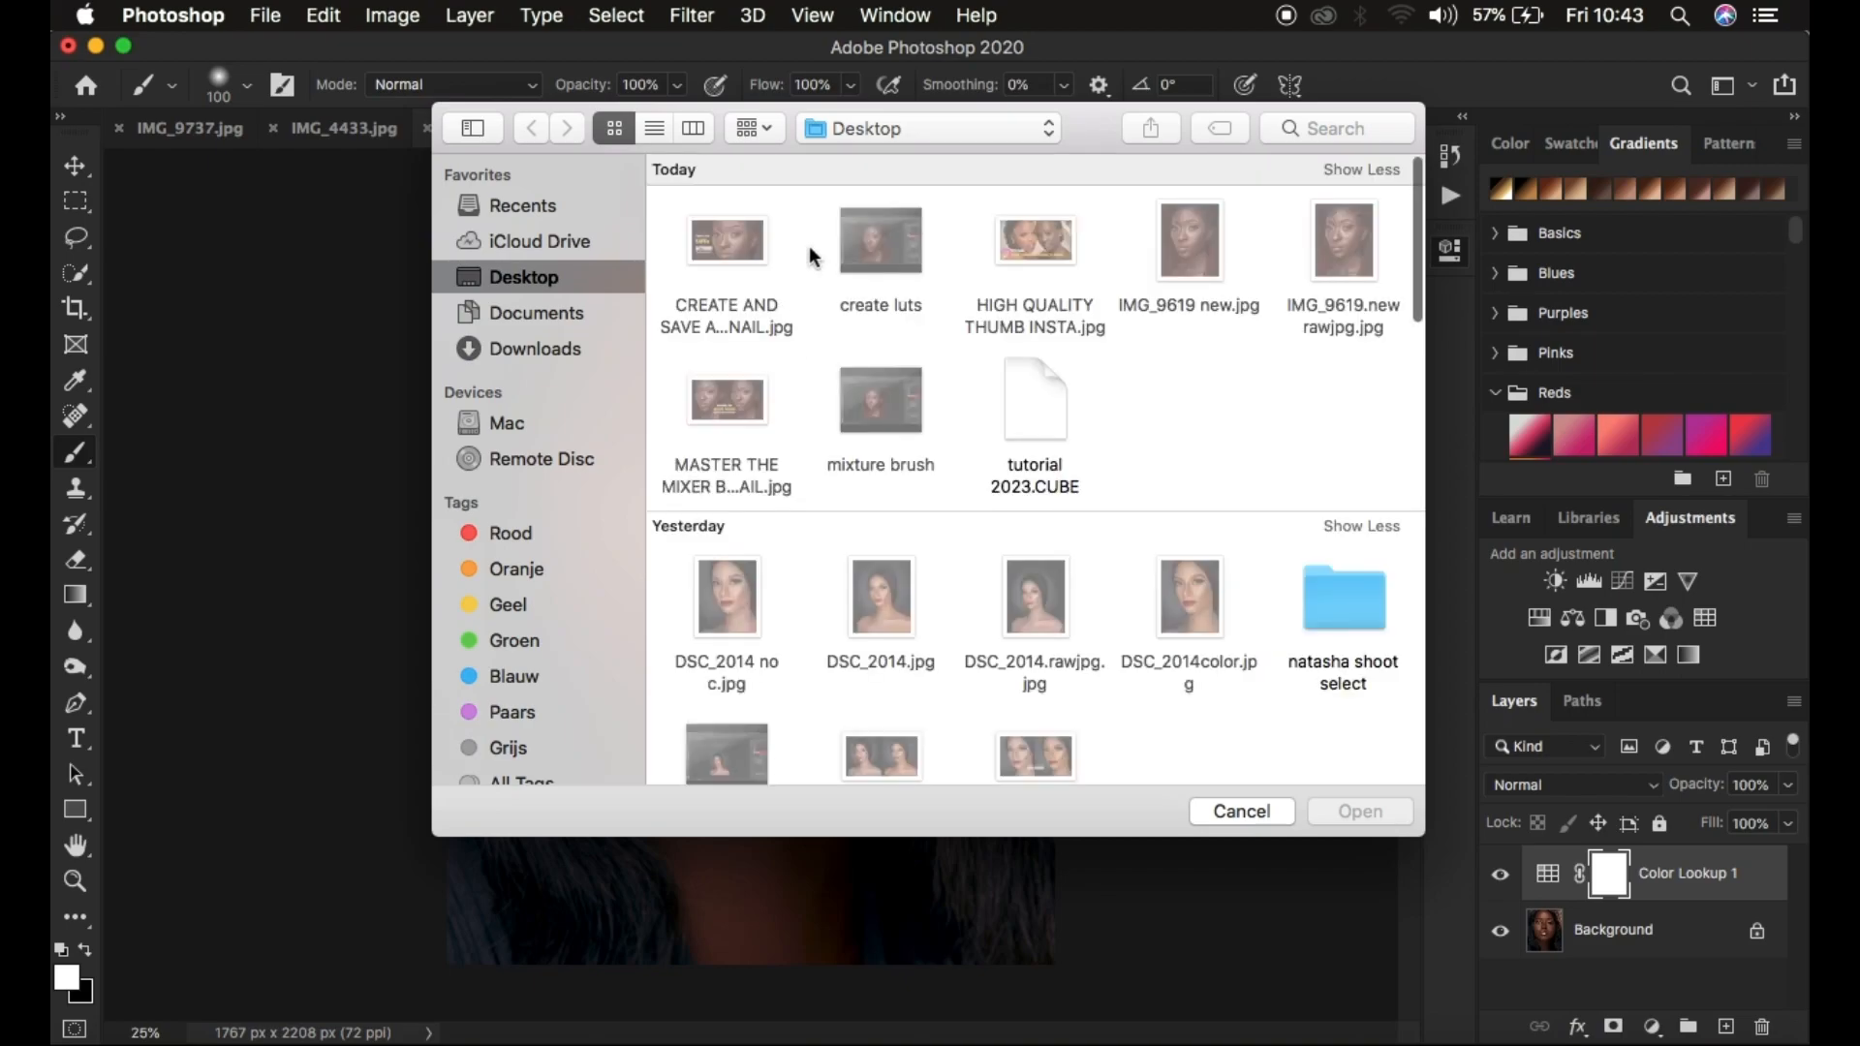
scroll(1124, 468, "down", 1)
scroll(1124, 468, "down", 10)
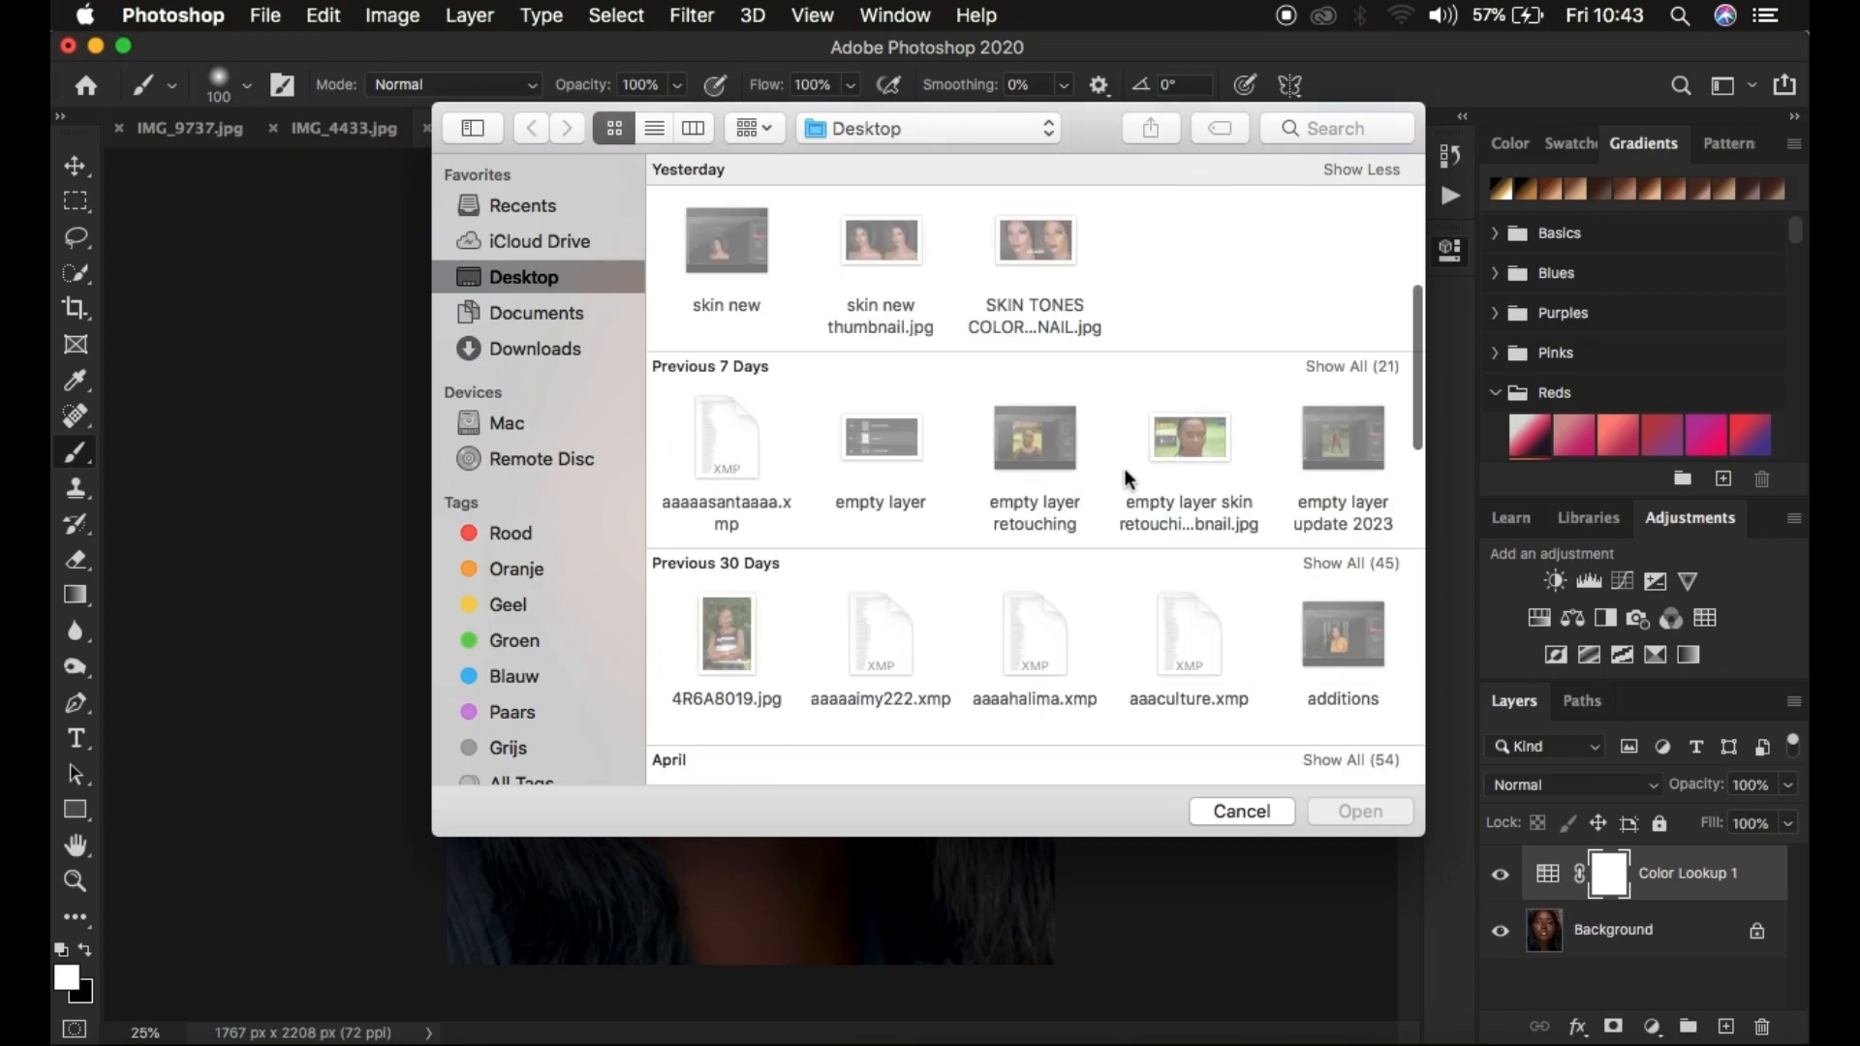
scroll(1125, 470, "down", 15)
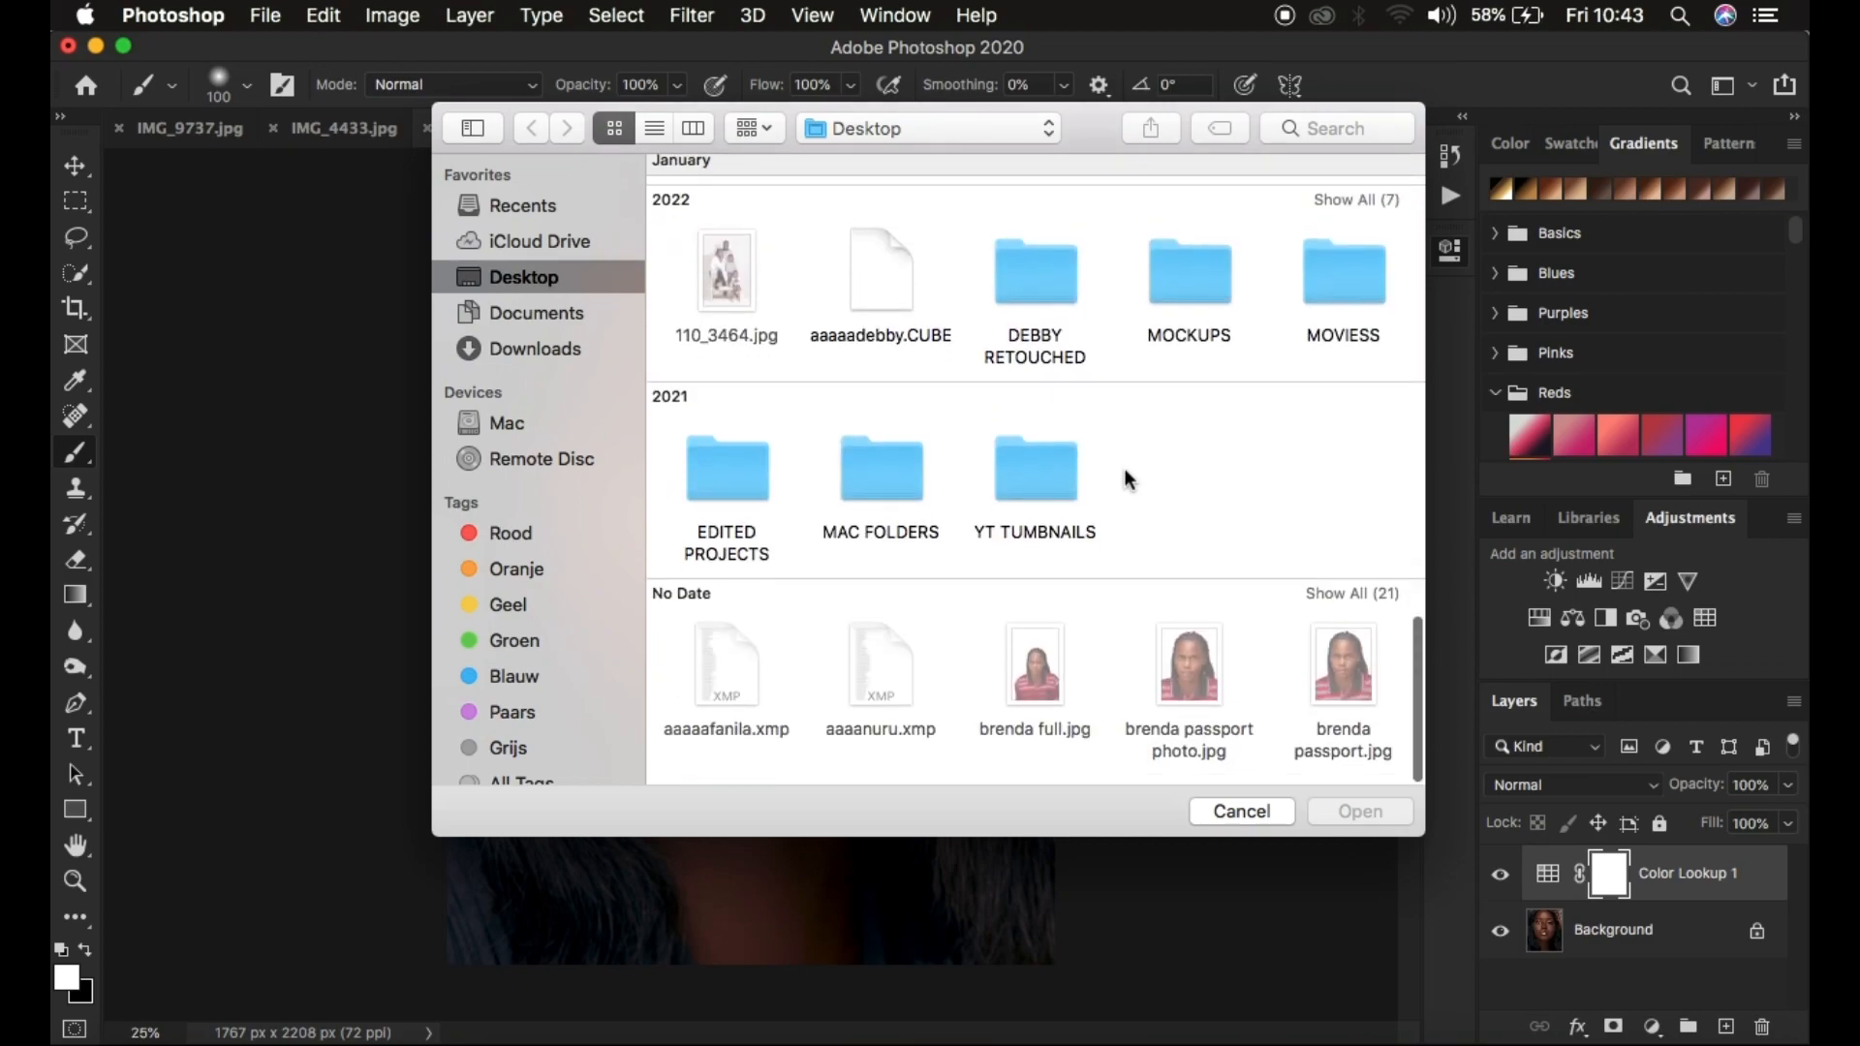
scroll(1124, 468, "up", 1)
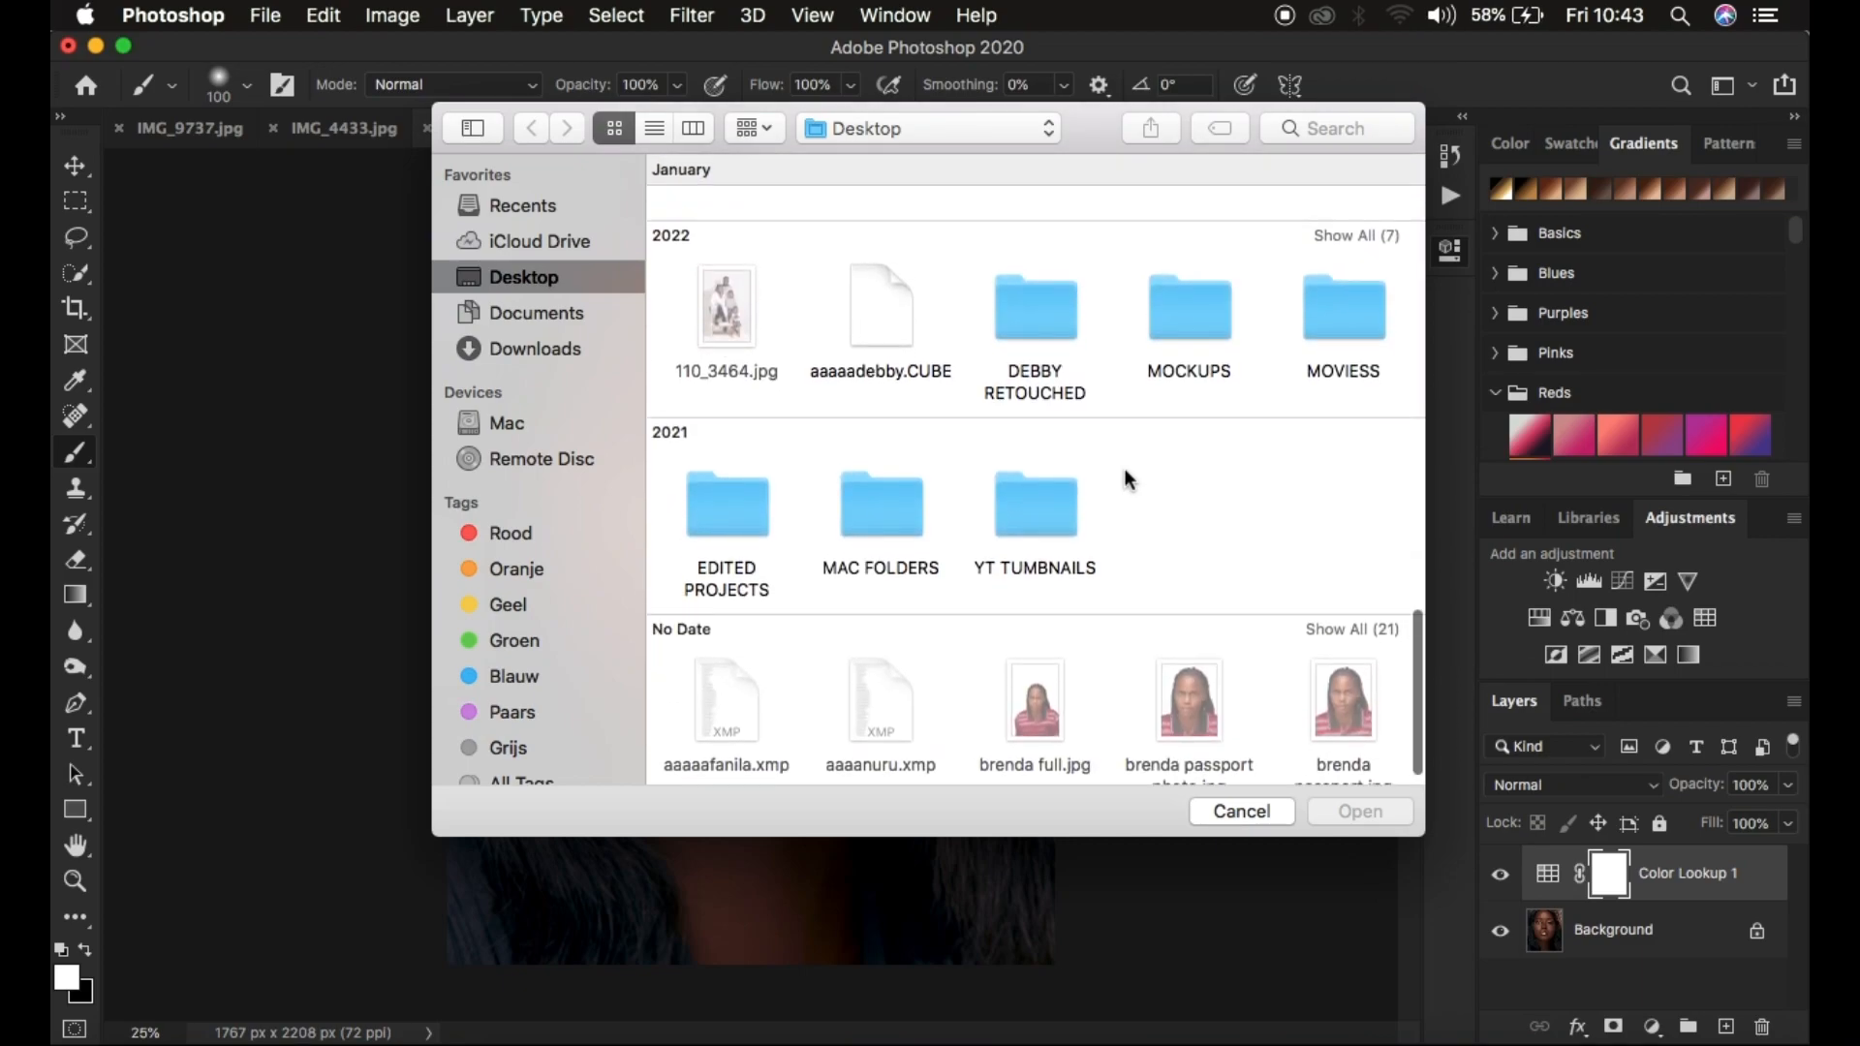
scroll(1125, 478, "up", 10)
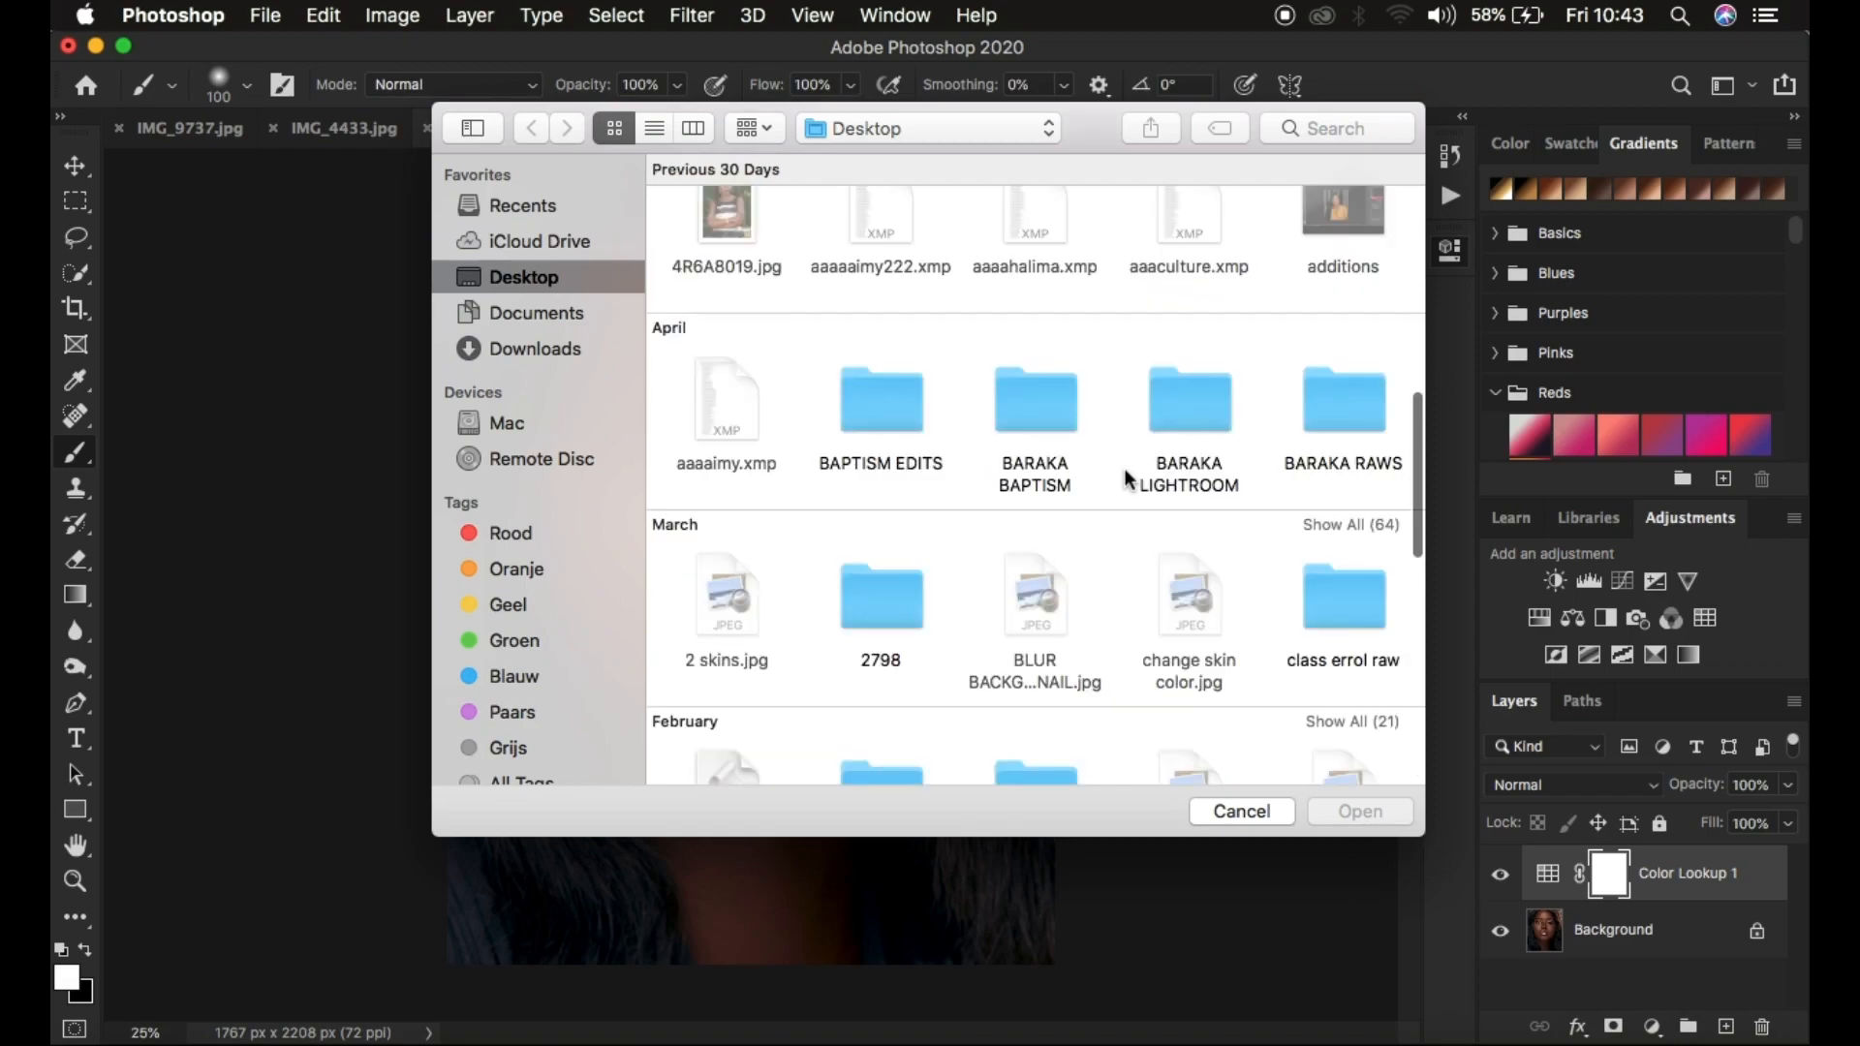
scroll(1127, 478, "up", 5)
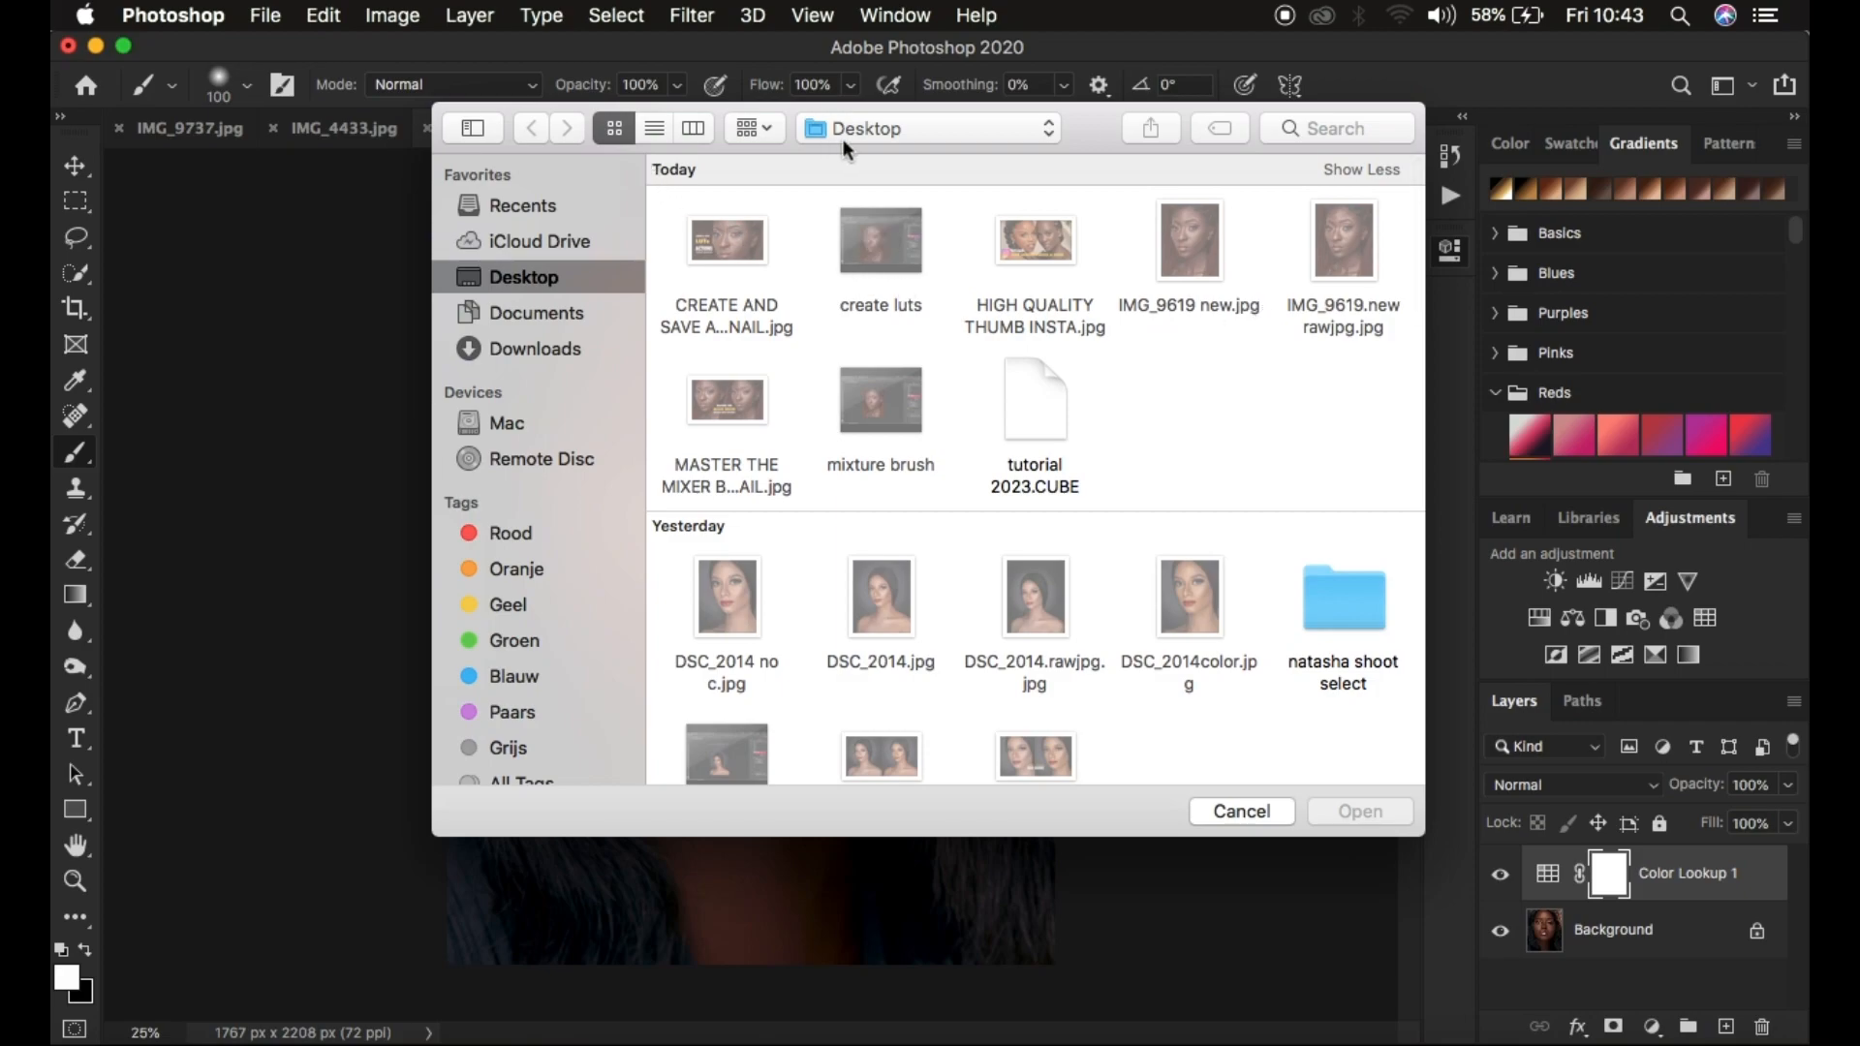
left_click(769, 124)
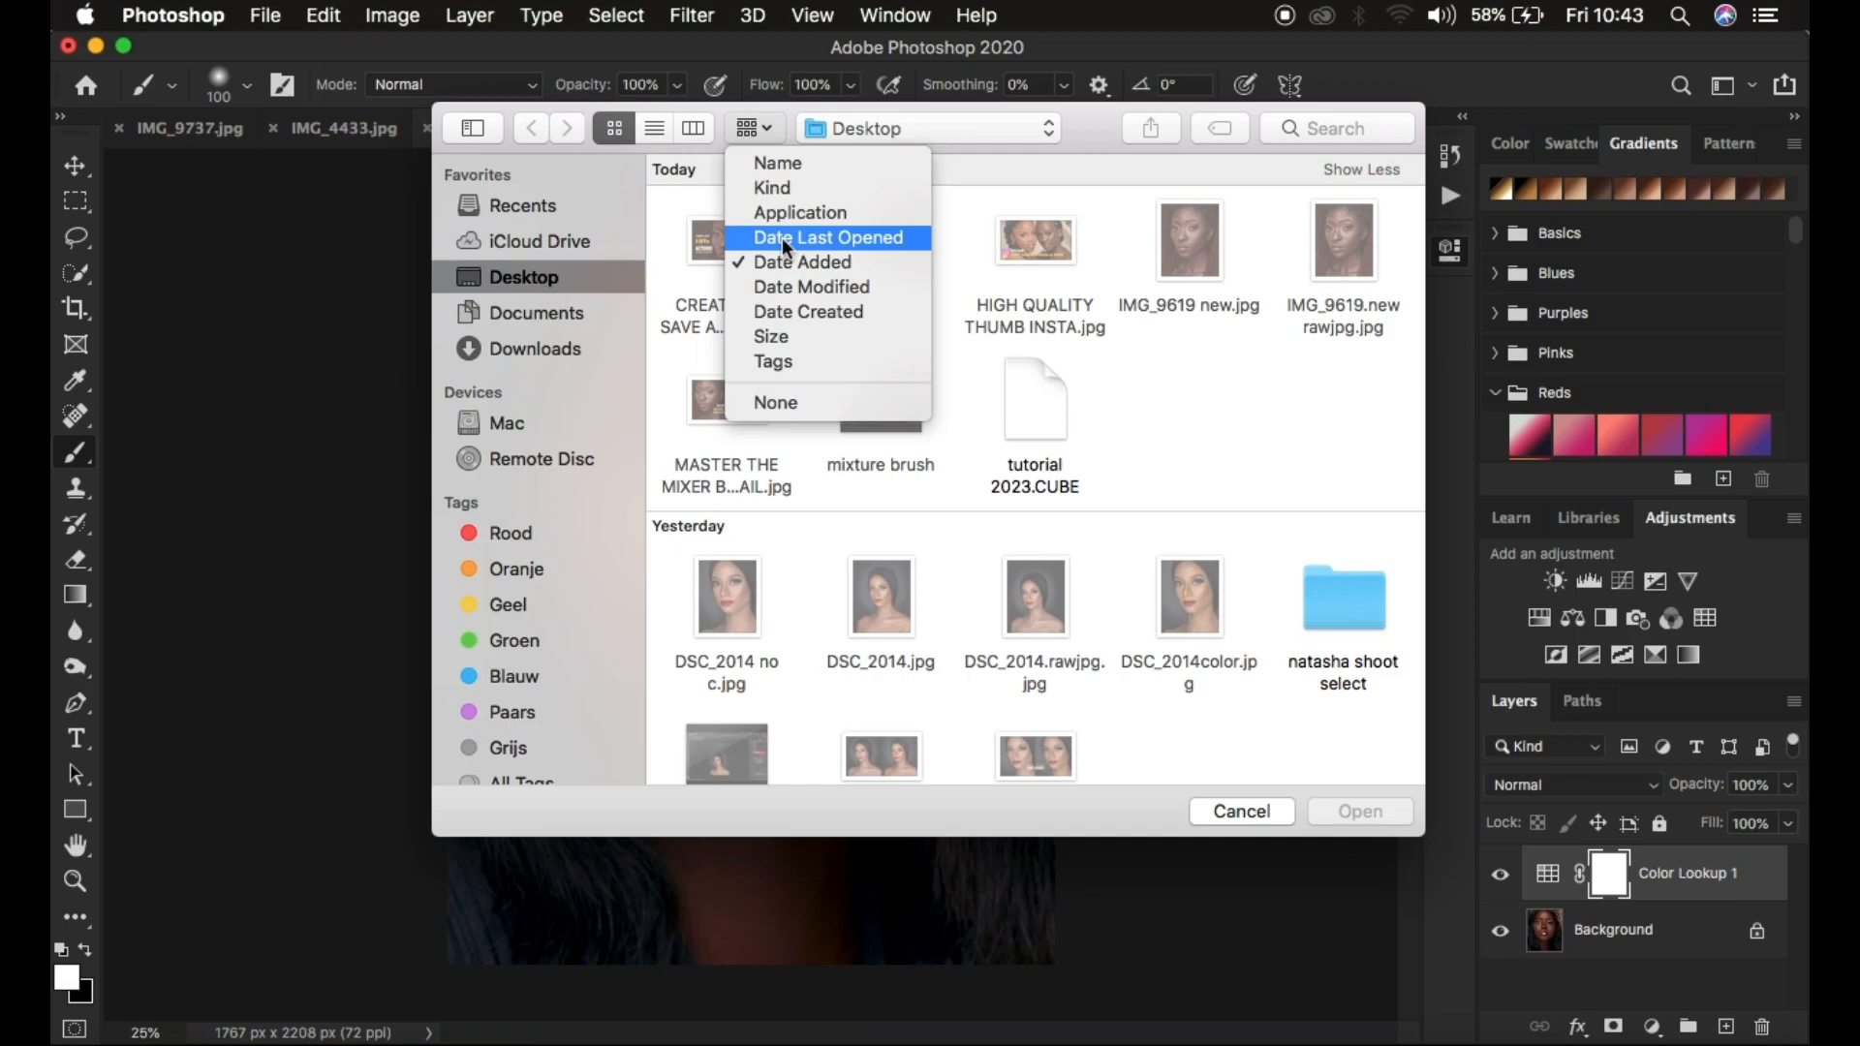
left_click(1202, 338)
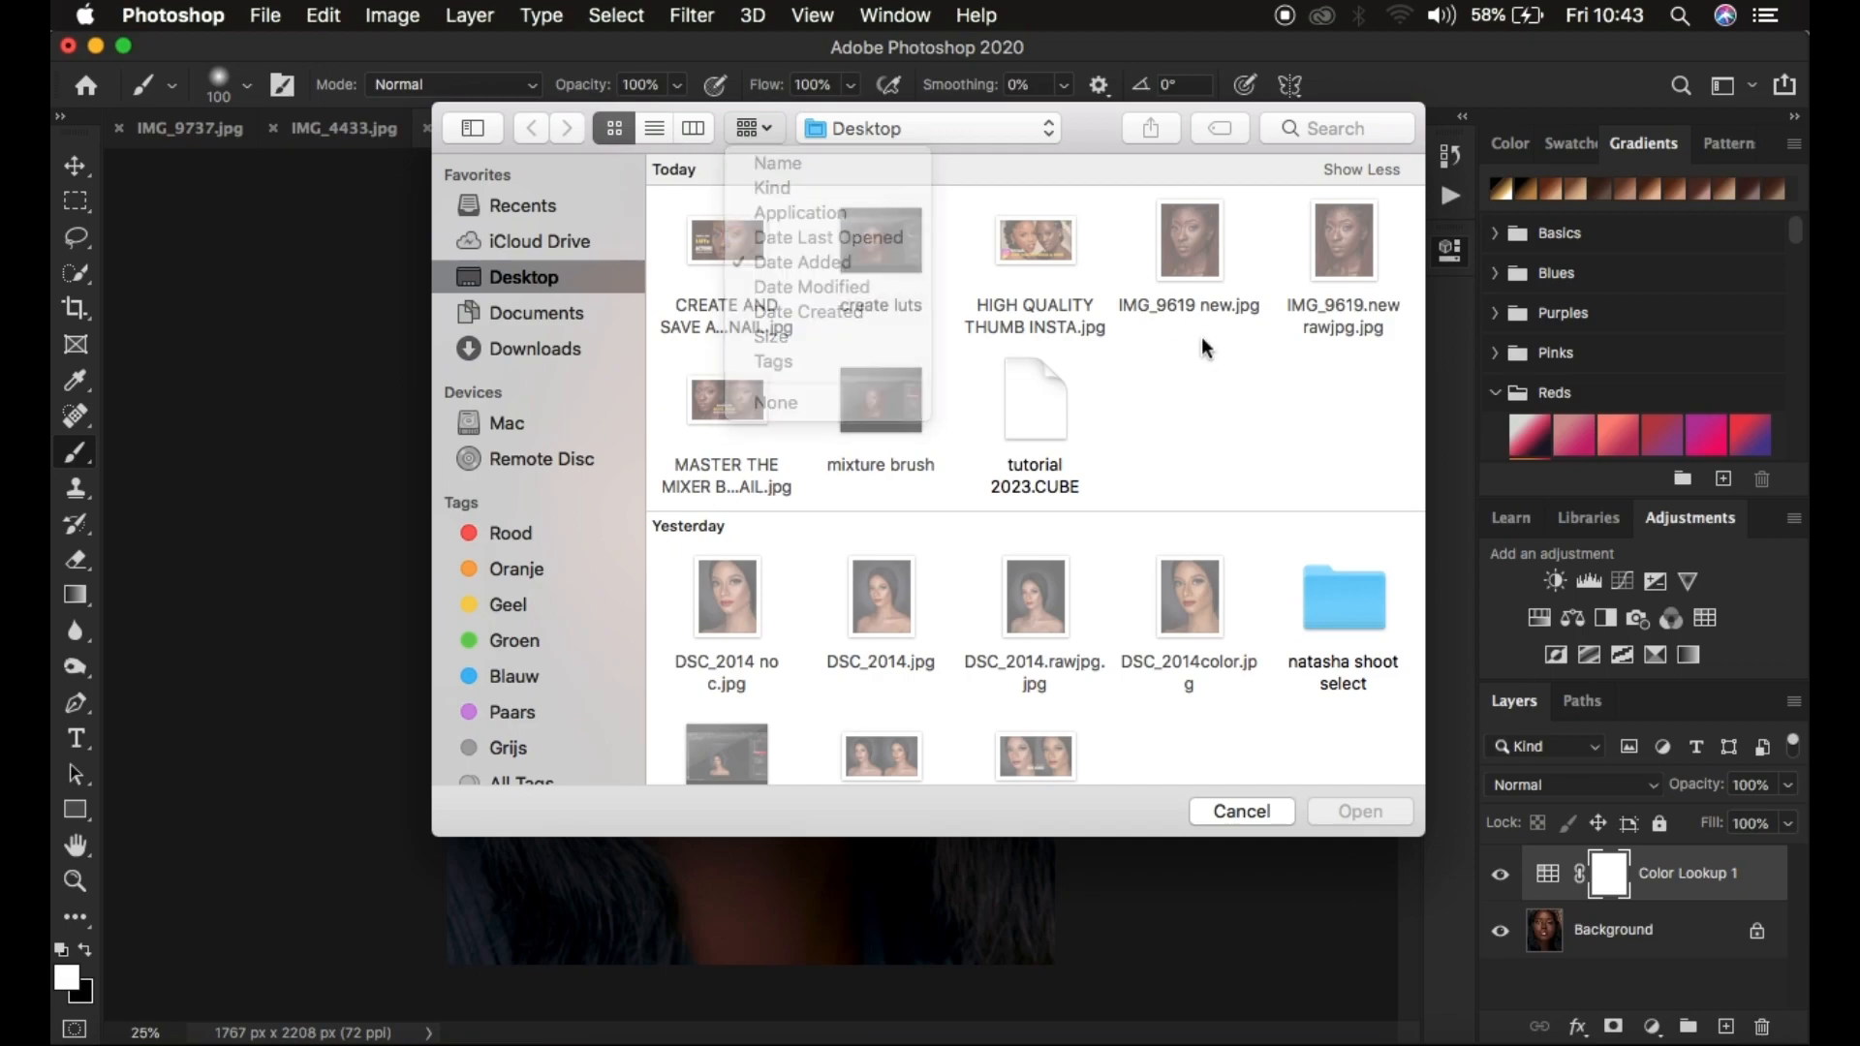
scroll(1217, 422, "down", 2)
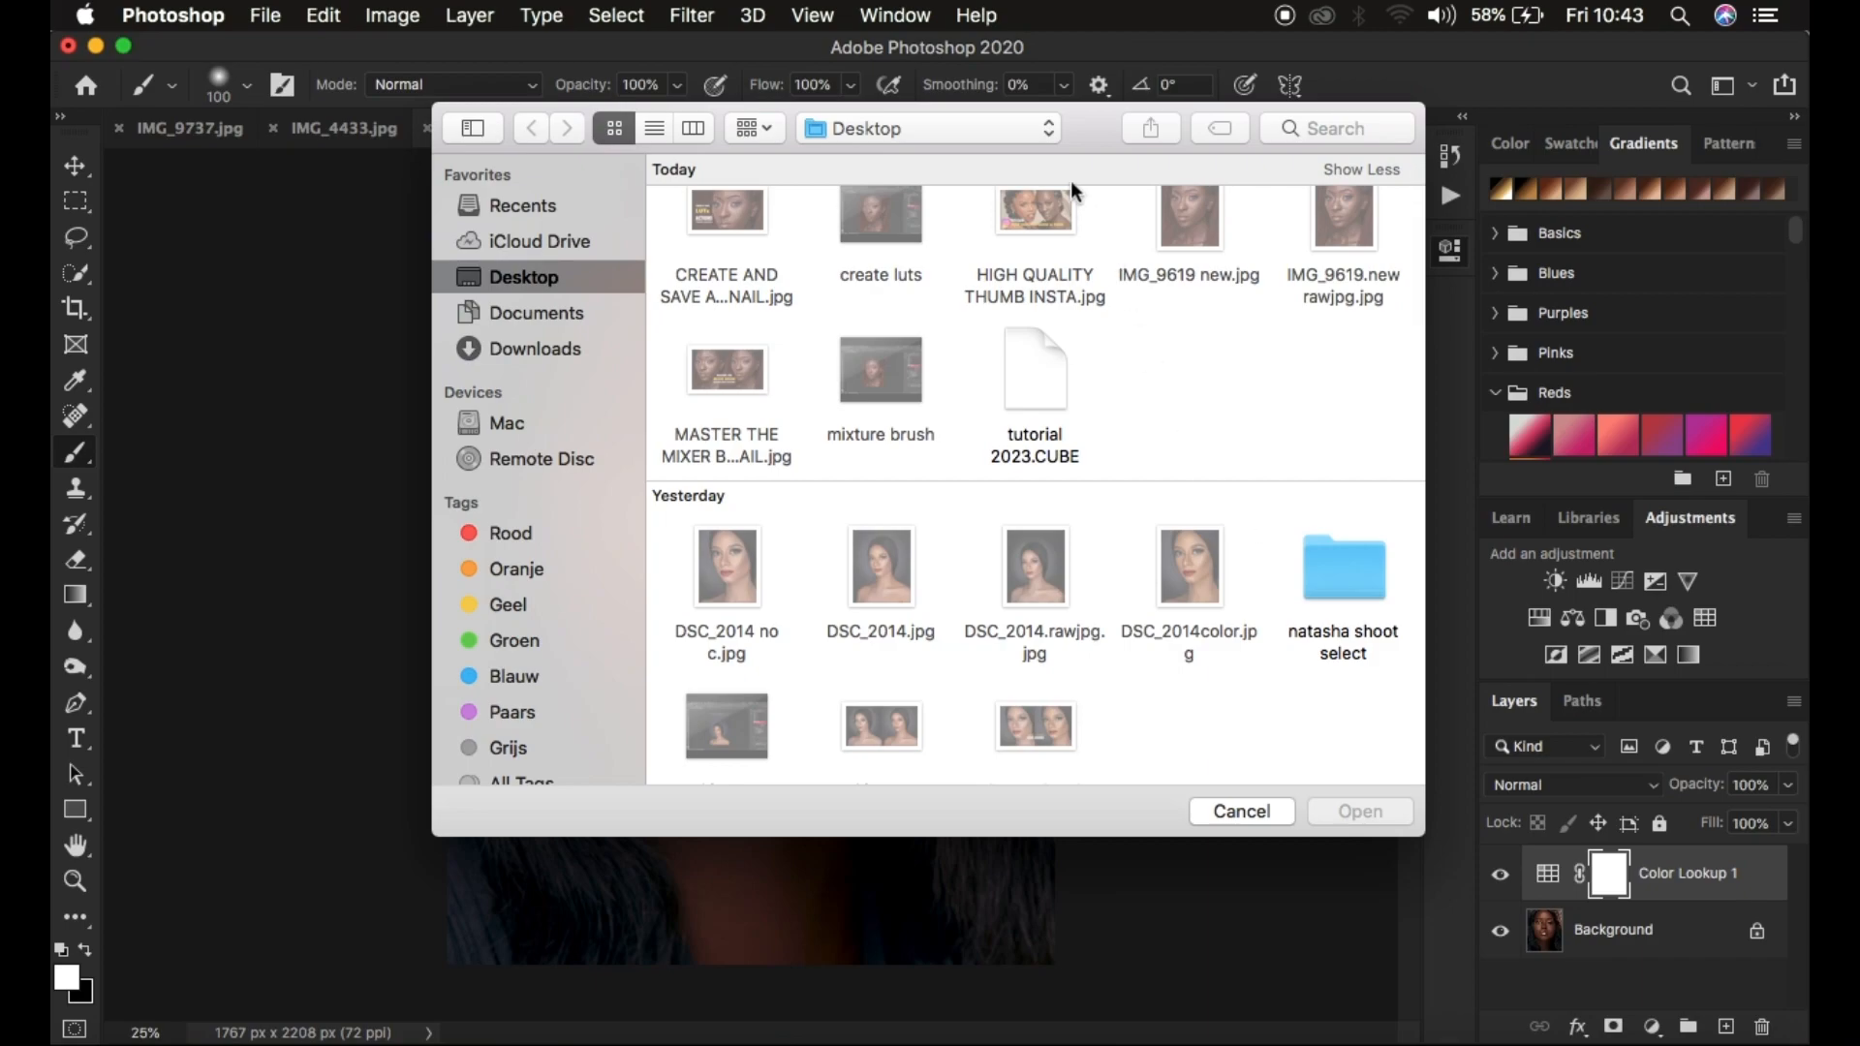
Step: Search this Mac and the Desktop for "2851 lut", cancel loading the LUT and remove the Color Lookup 1 layer
left_click(1085, 151)
left_click_drag(1085, 150, 1077, 315)
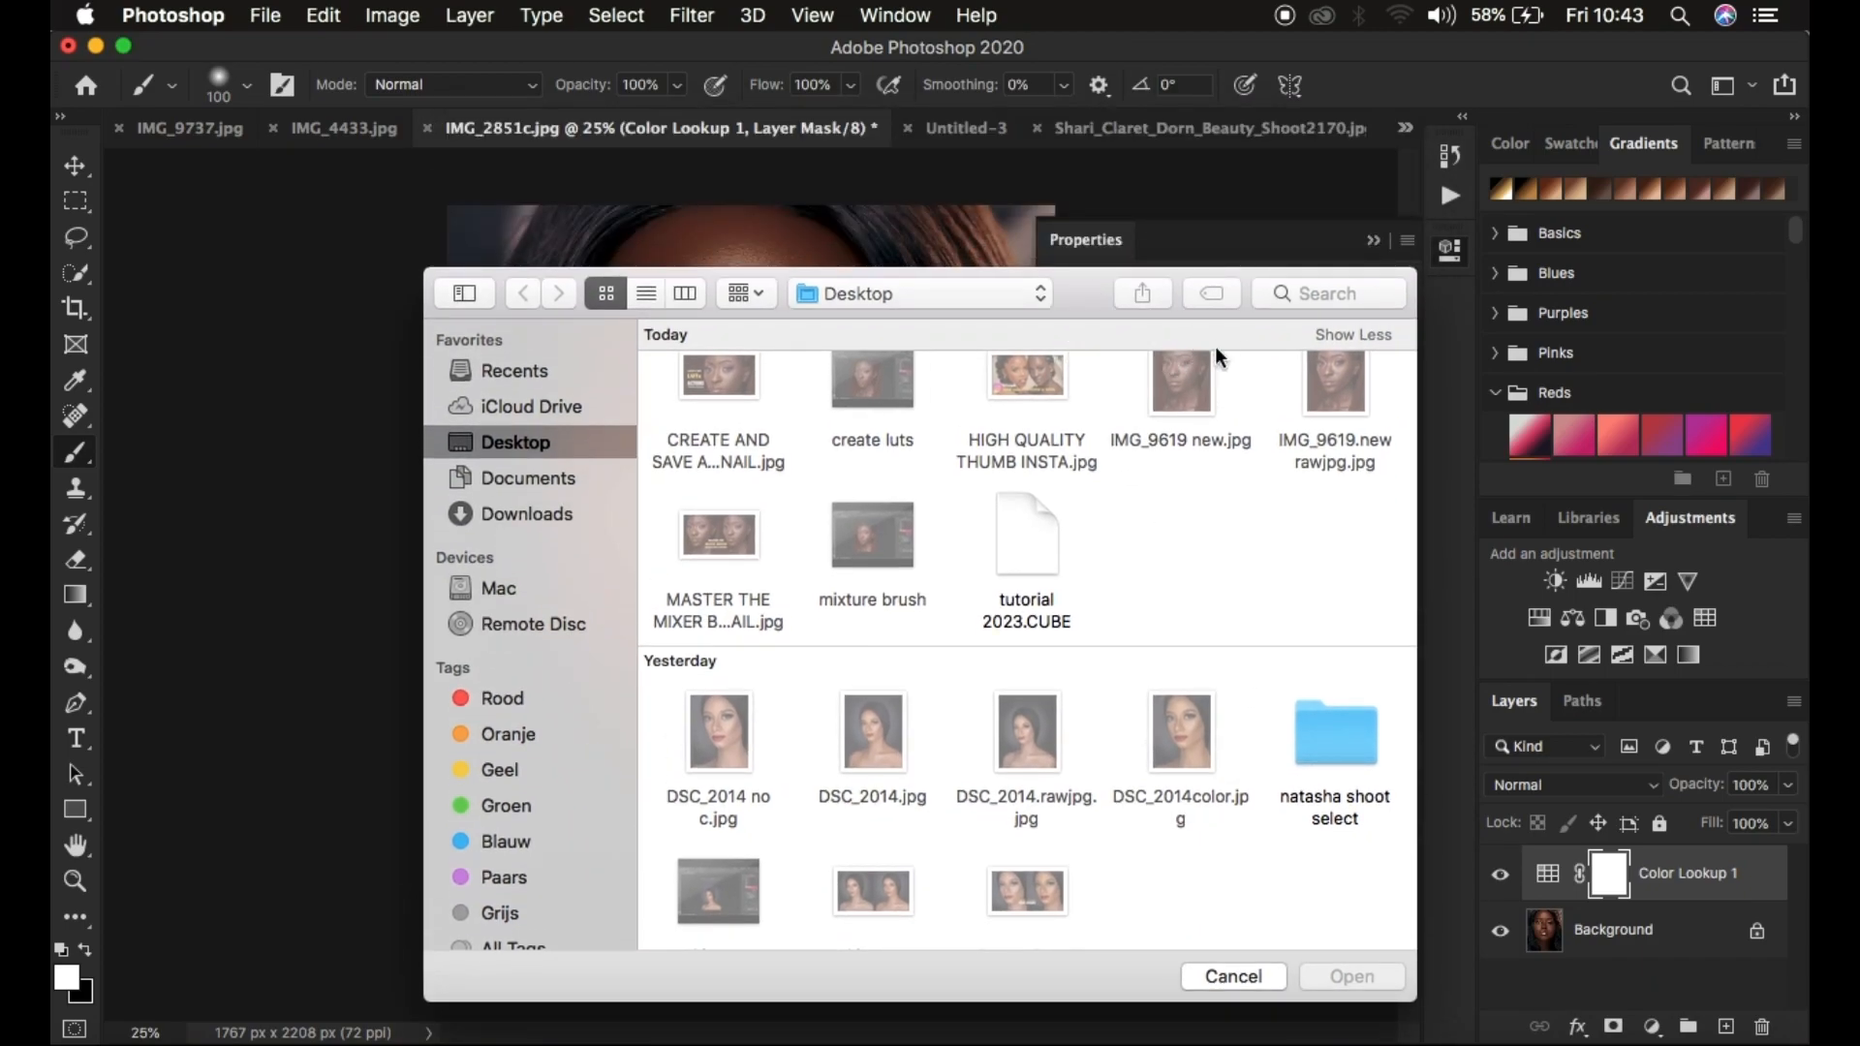
left_click(1293, 290)
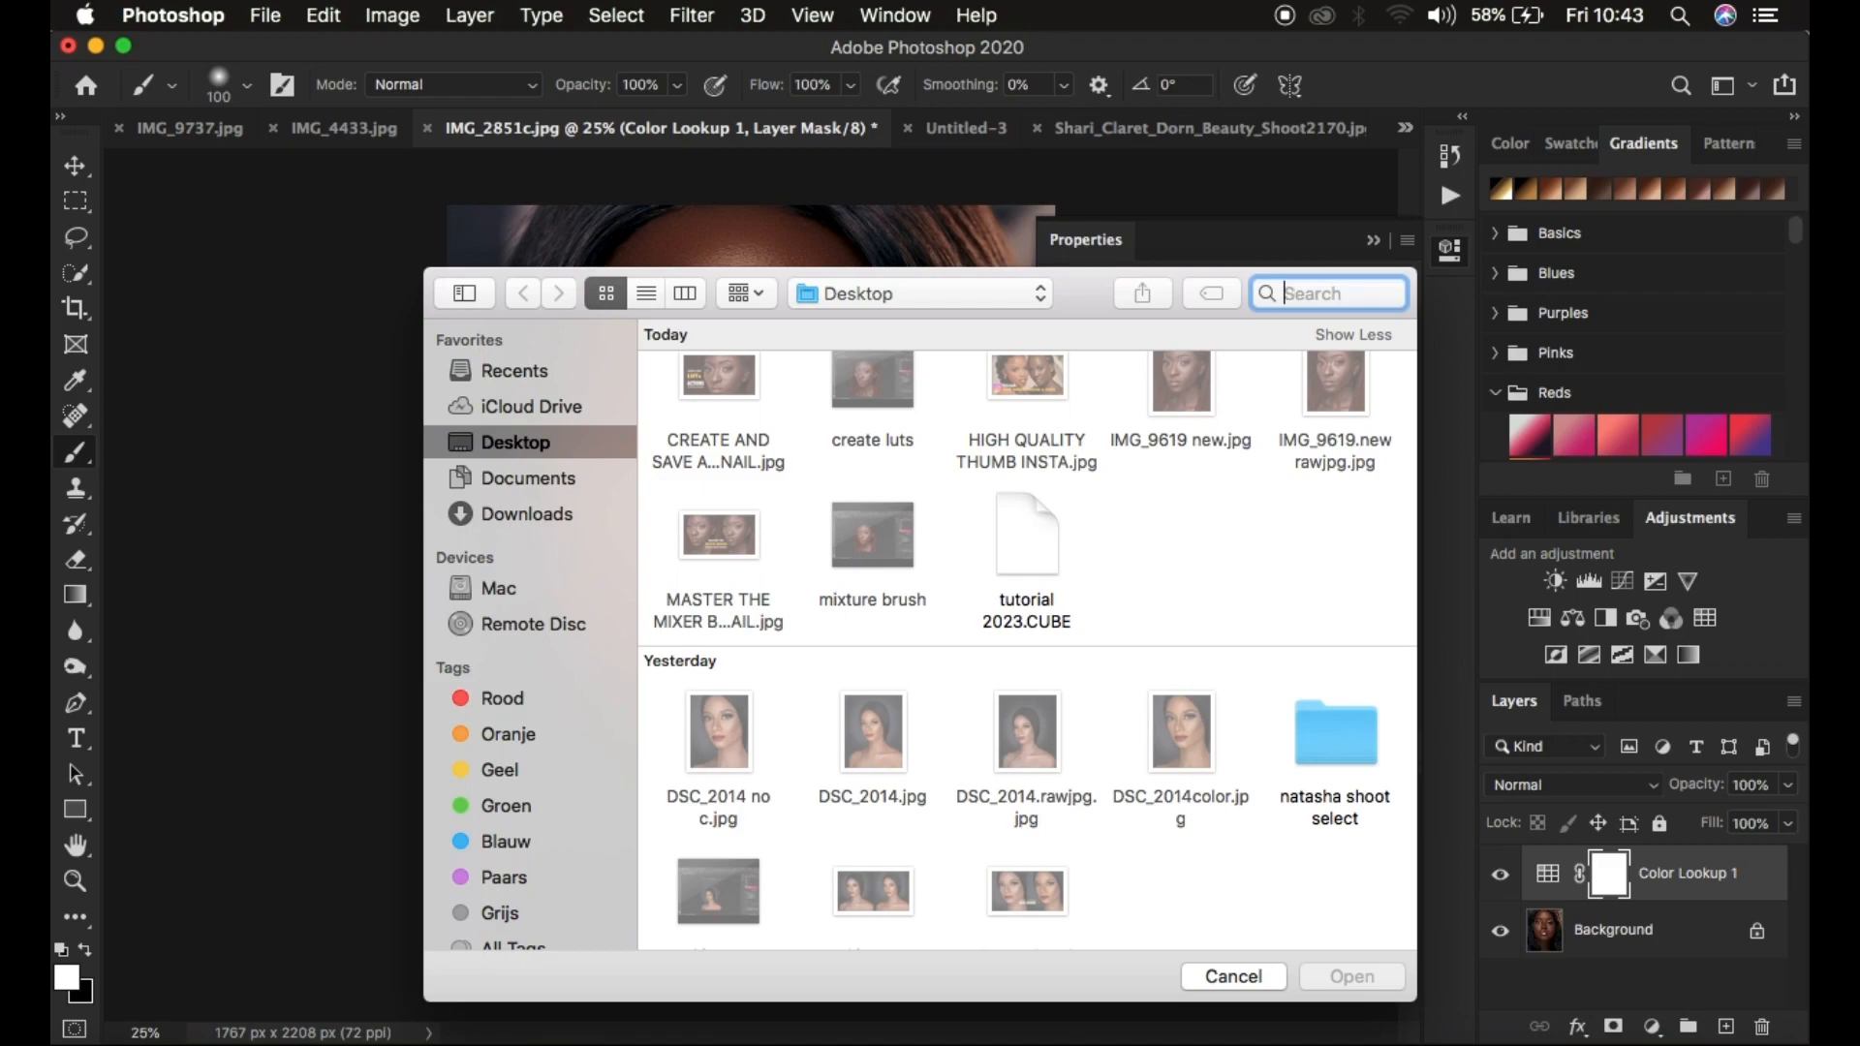
type("2851 lut")
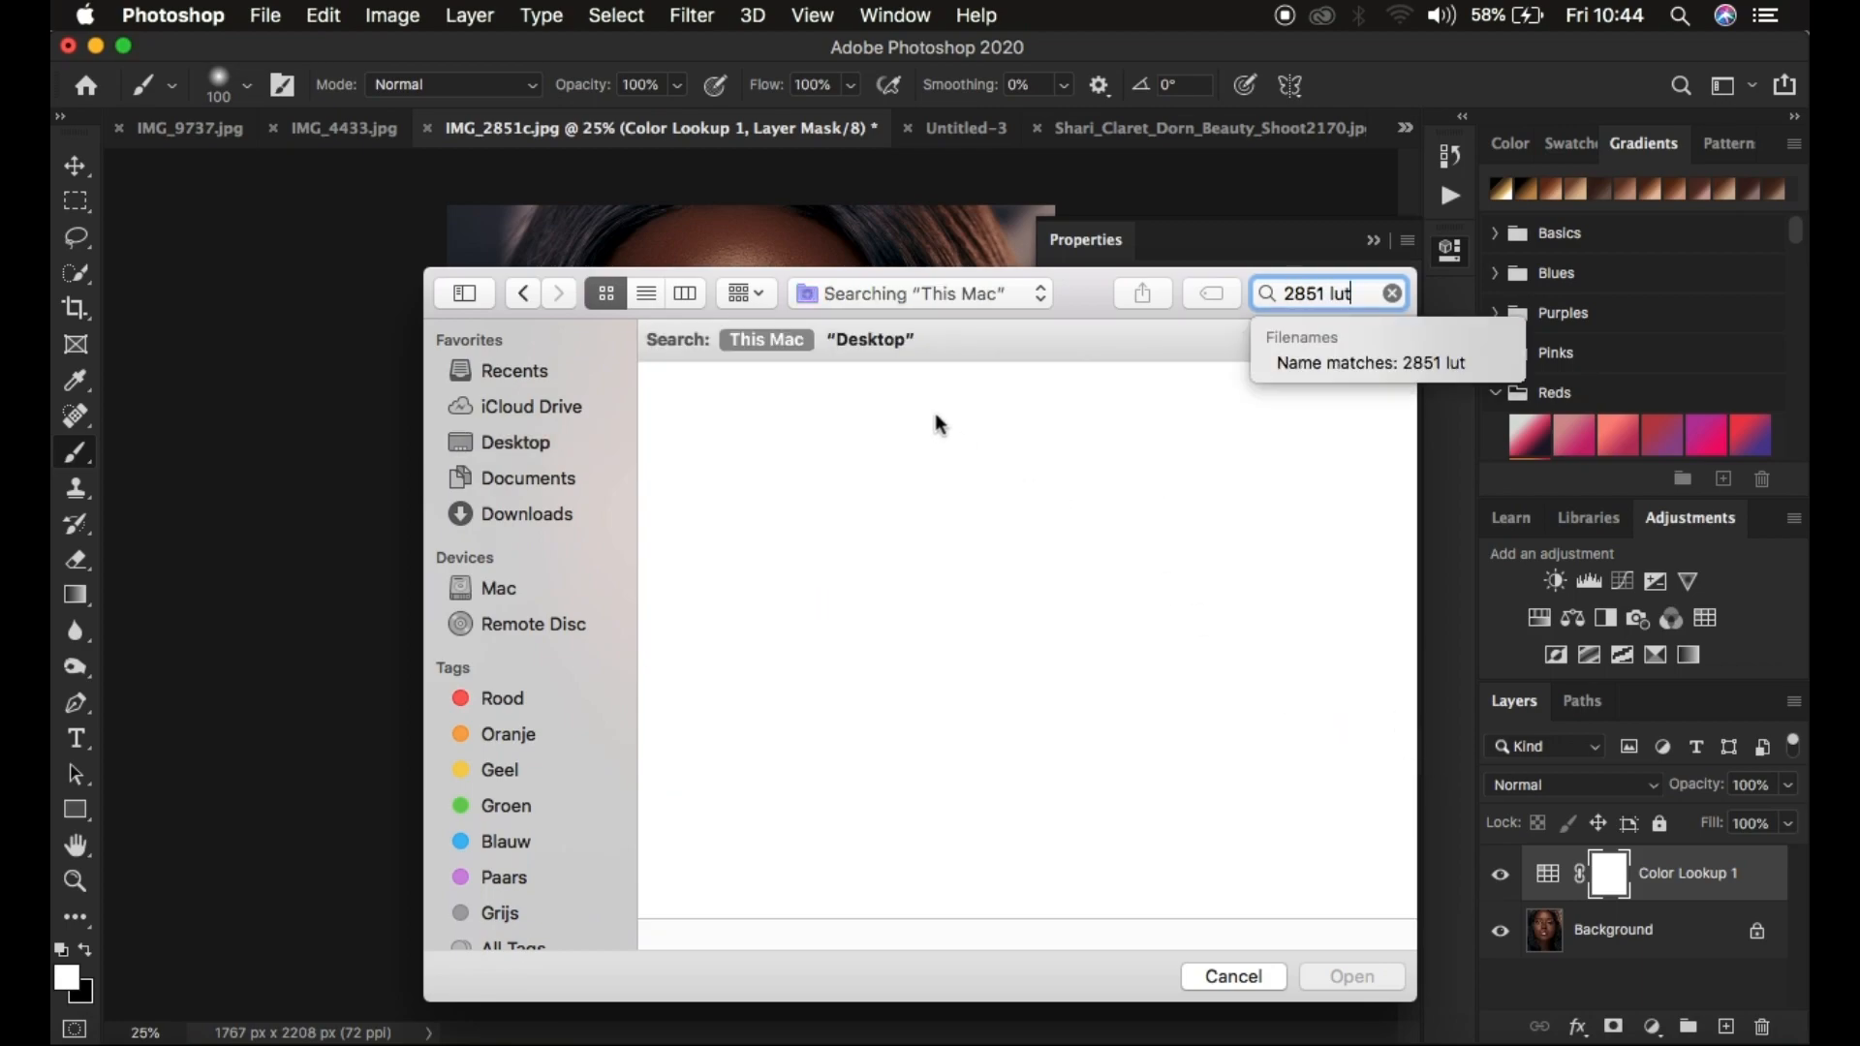
left_click(871, 341)
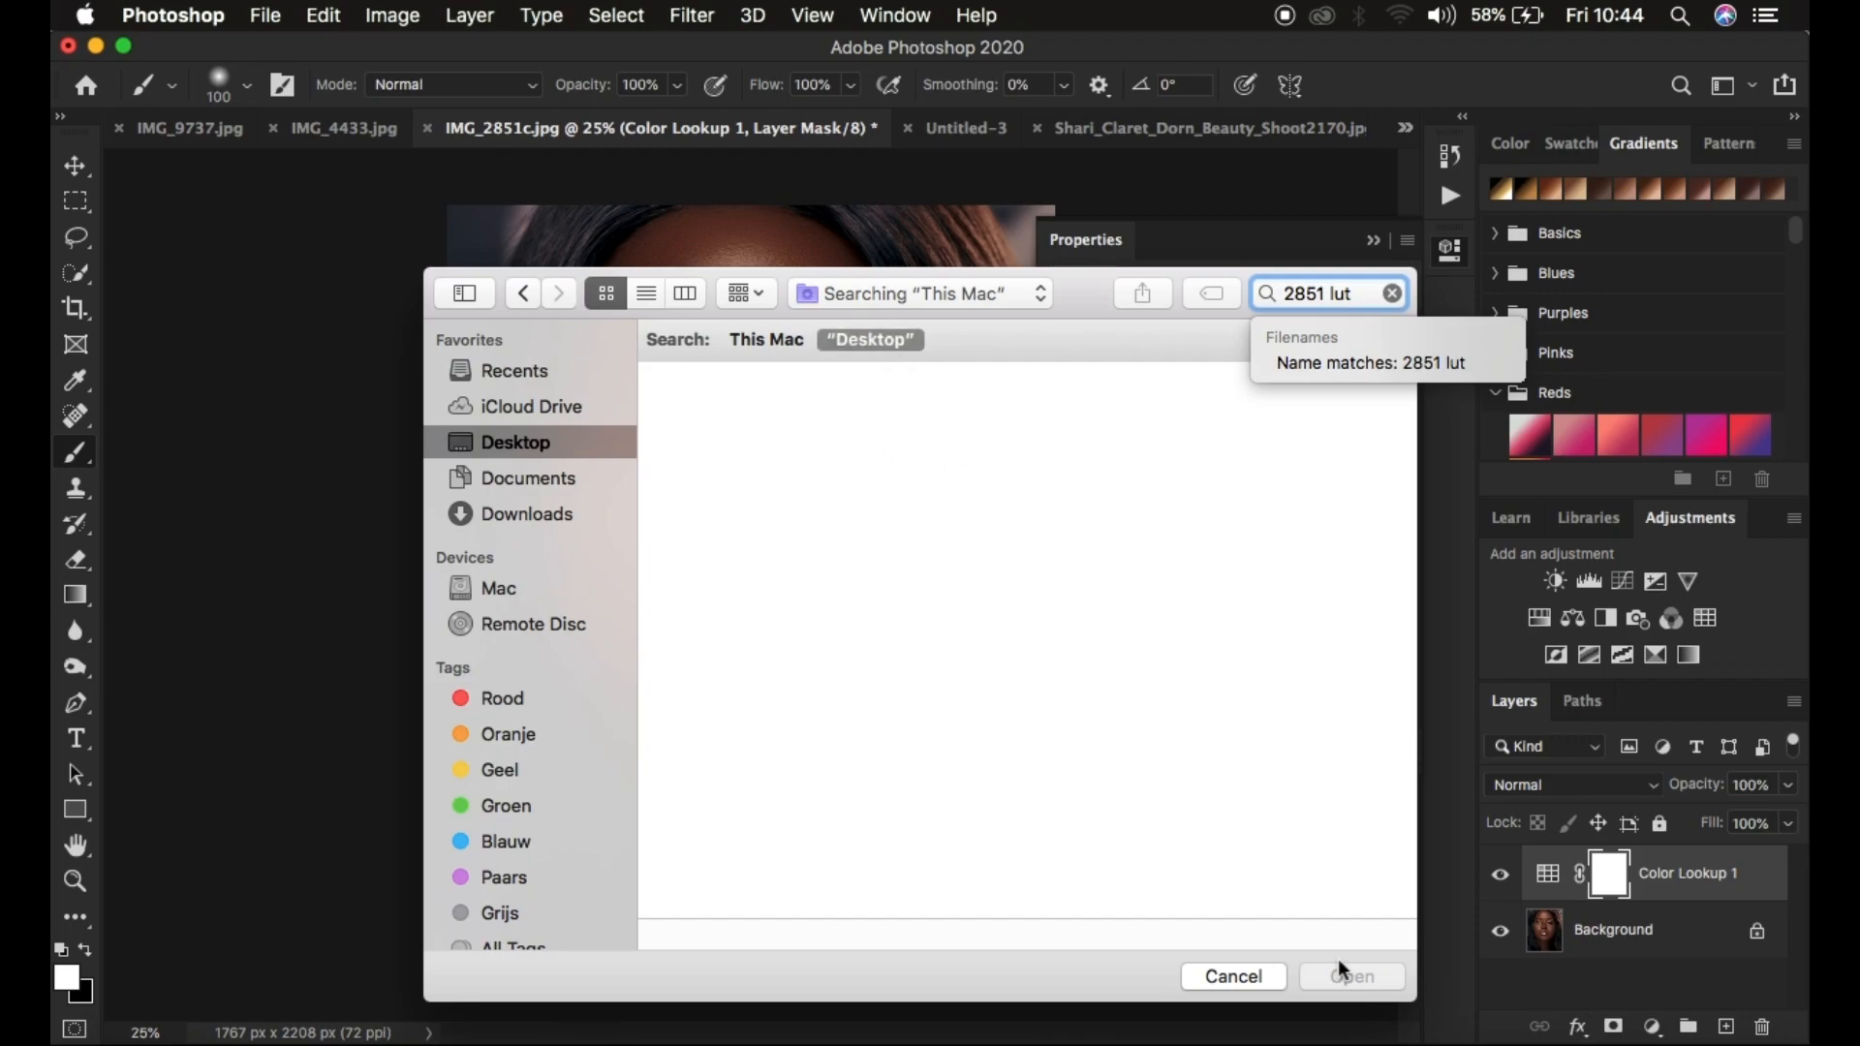
left_click(1253, 977)
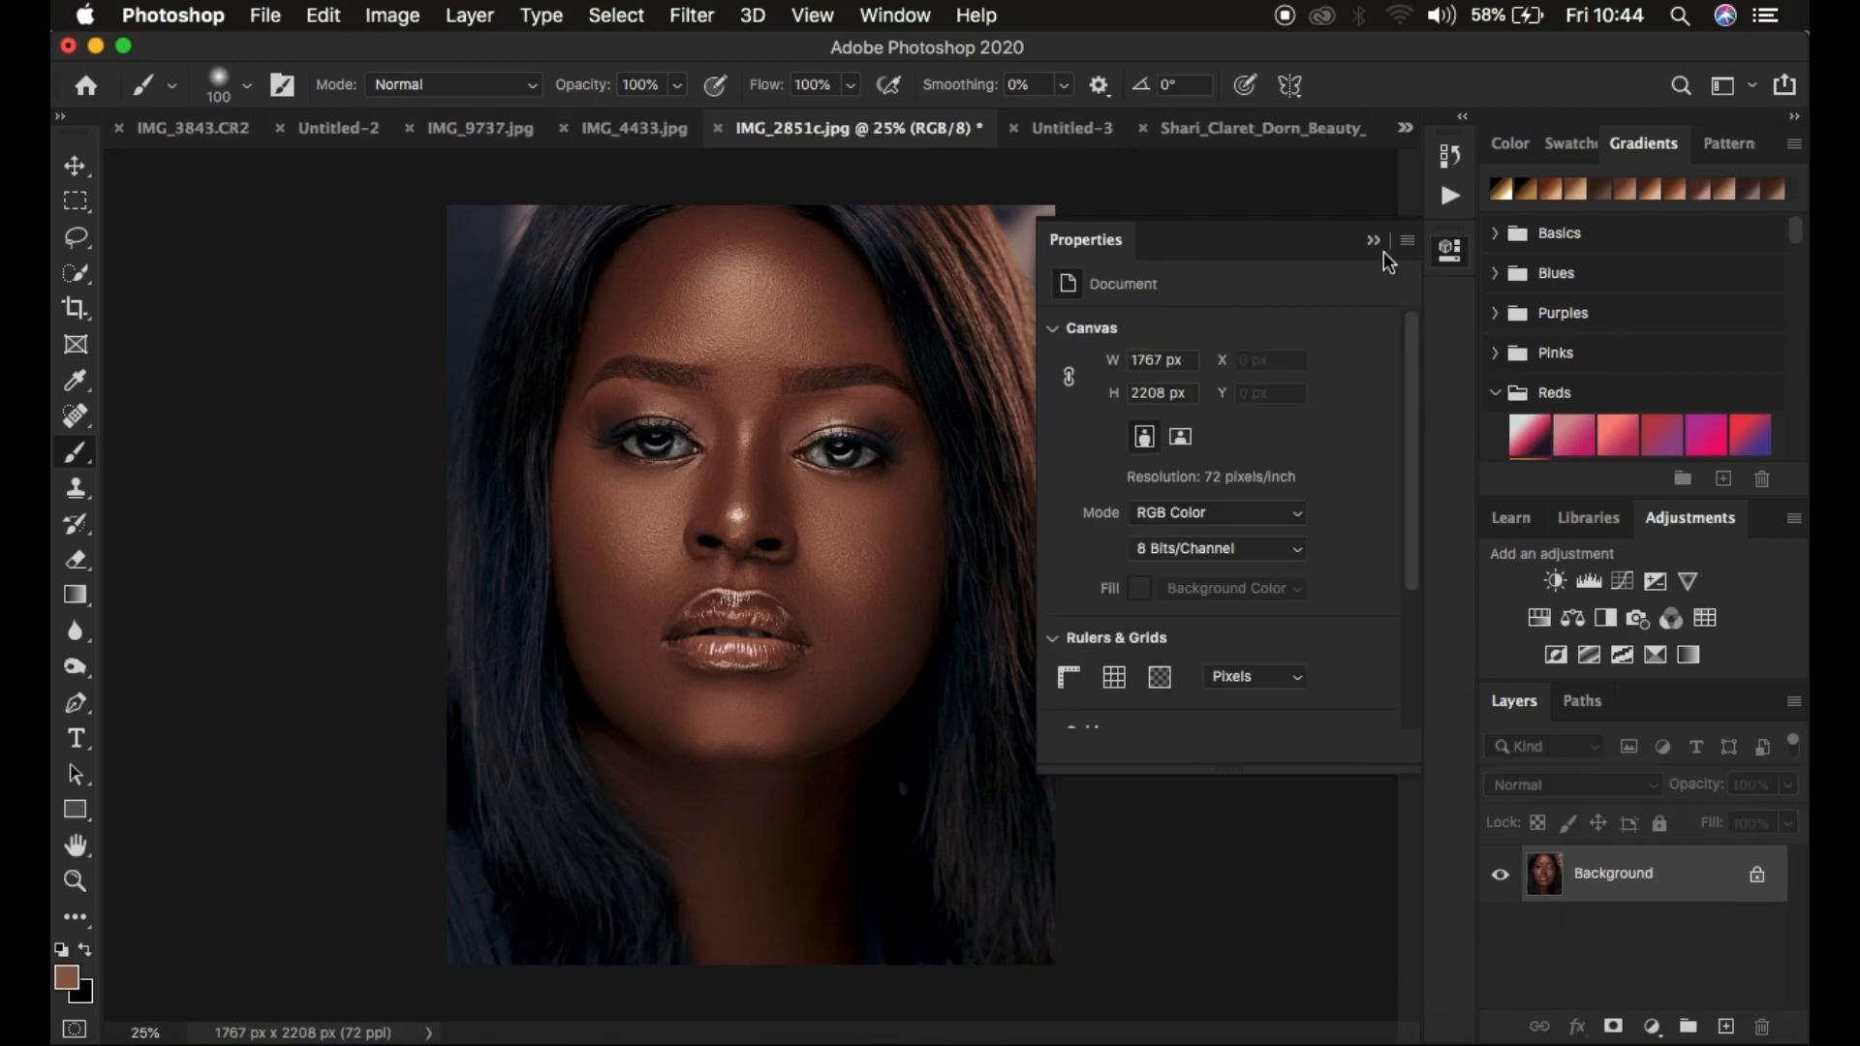
left_click(1373, 240)
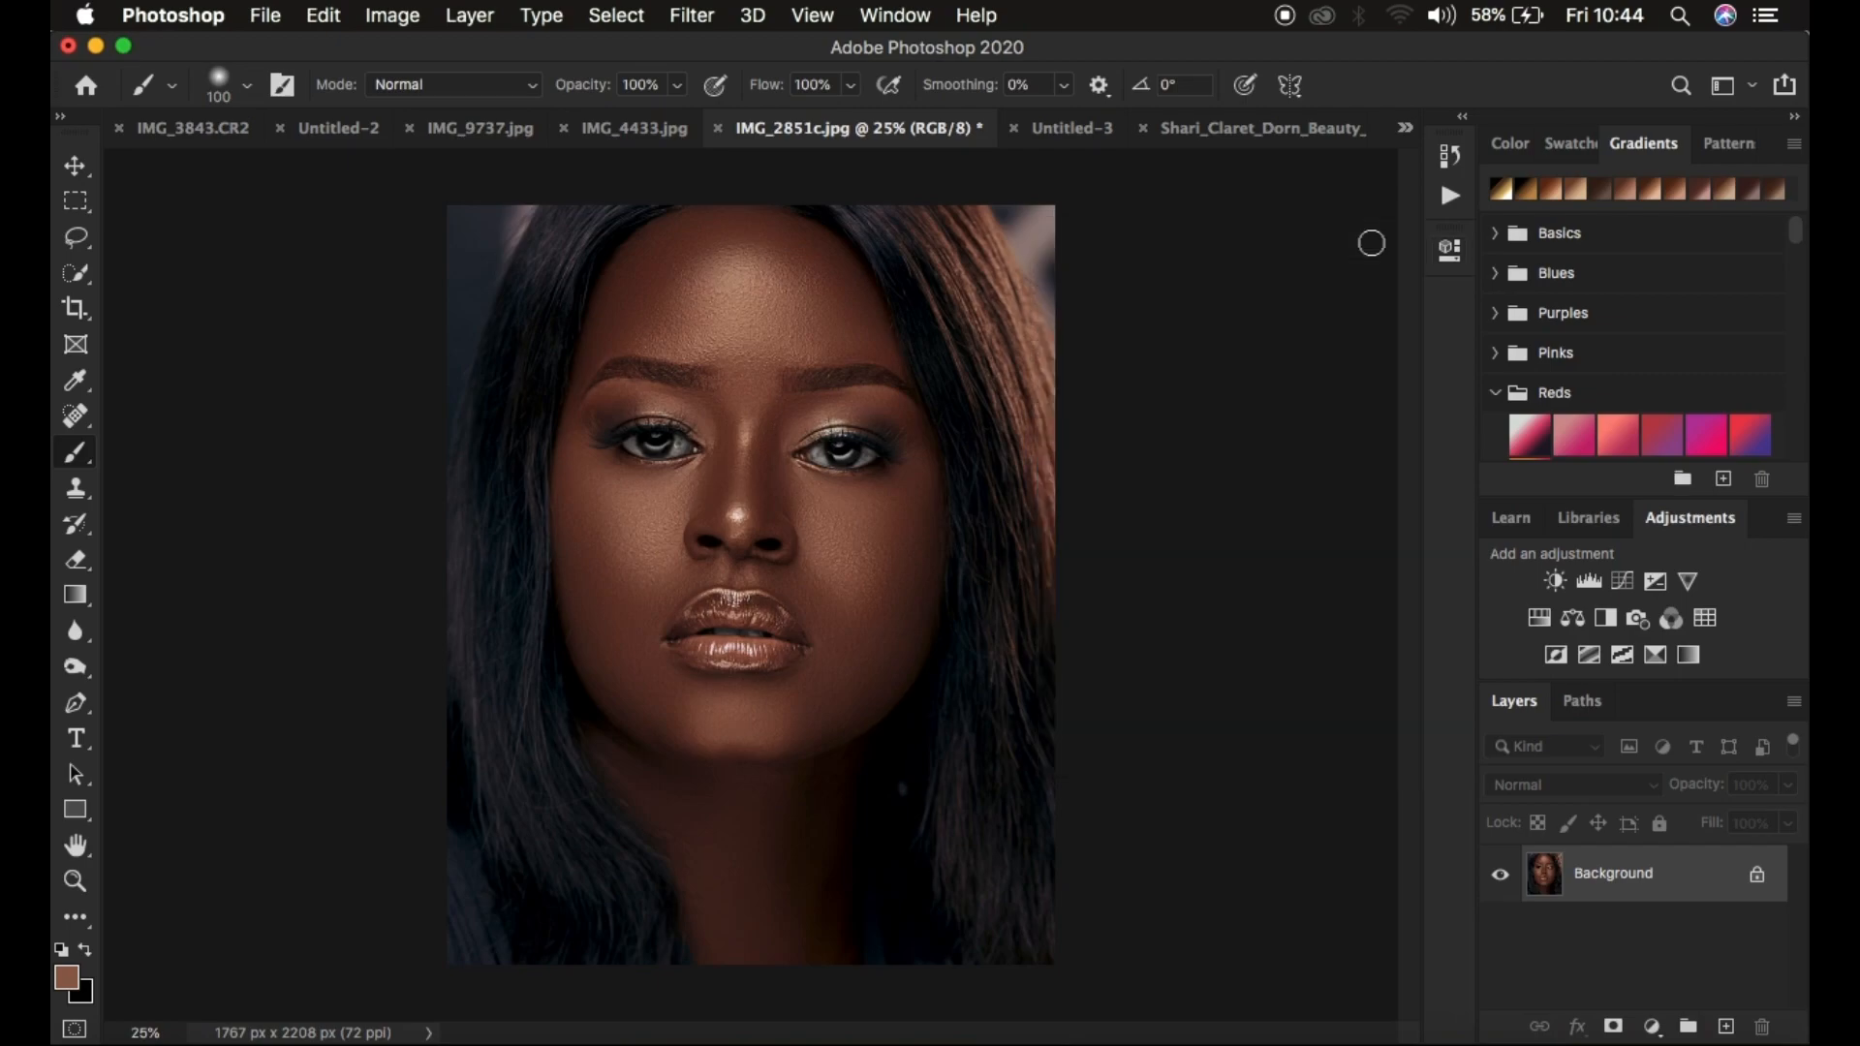